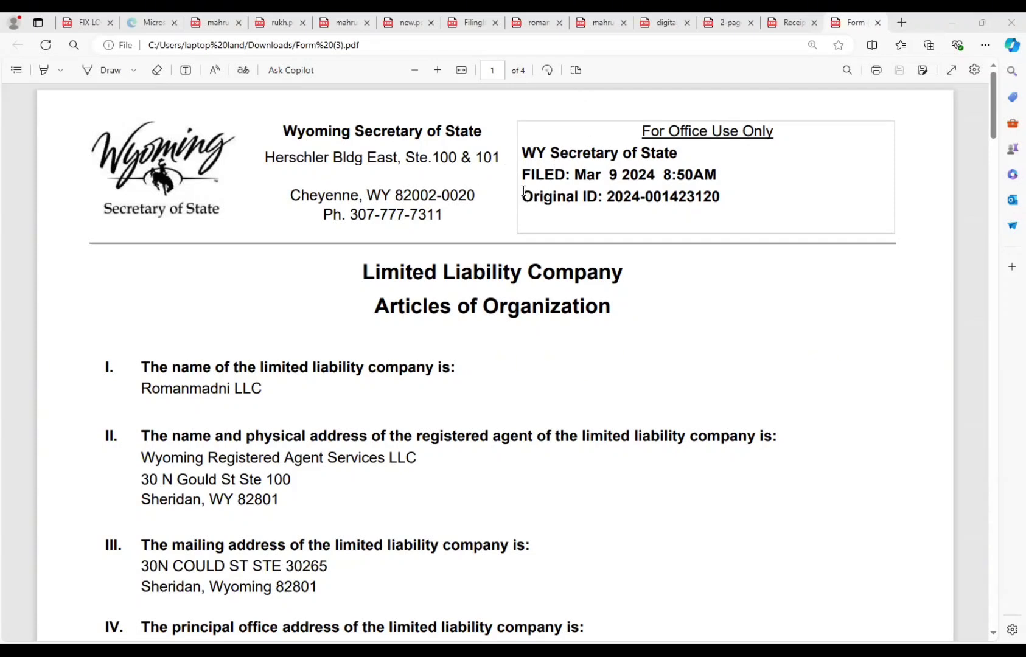
- Highlight the "Articles of Organization" heading on the first page in red
{"action": "left_click_drag", "start_coordinate": [524, 191], "coordinate": [725, 197]}
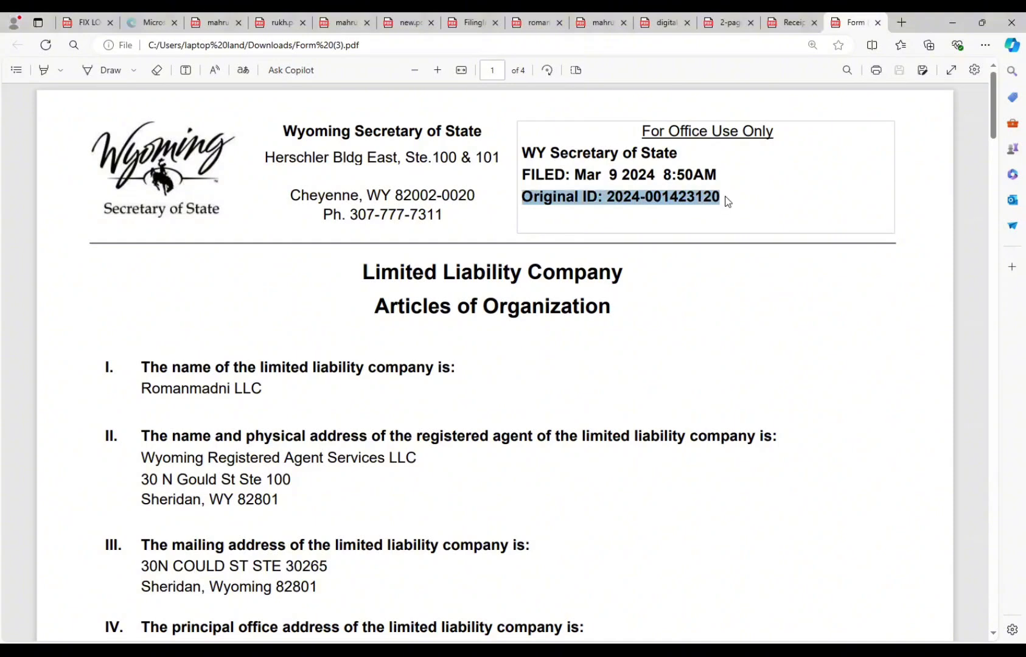
{"action": "left_click_drag", "start_coordinate": [373, 304], "coordinate": [589, 314]}
{"action": "right_click", "coordinate": [589, 314]}
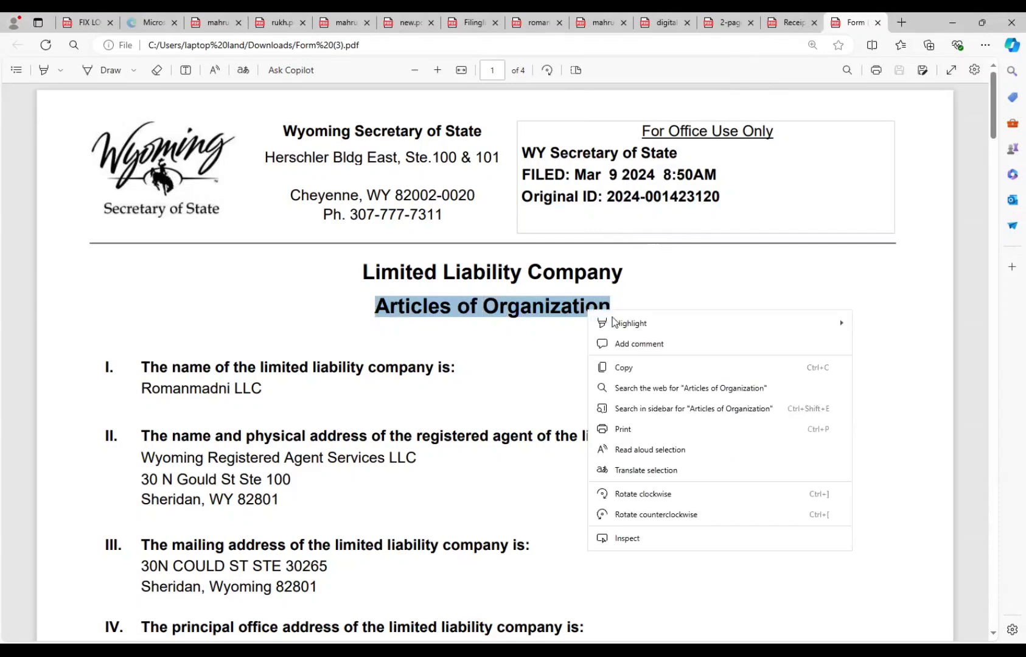
{"action": "mouse_move", "coordinate": [593, 323]}
{"action": "left_click", "coordinate": [892, 407]}
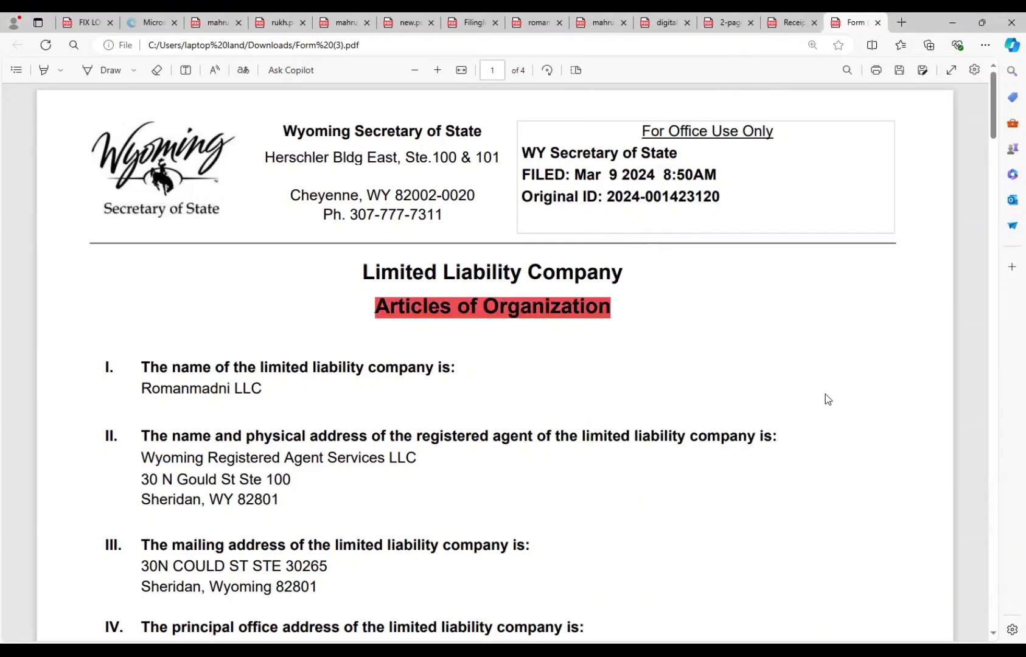
{"action": "left_click", "coordinate": [522, 312]}
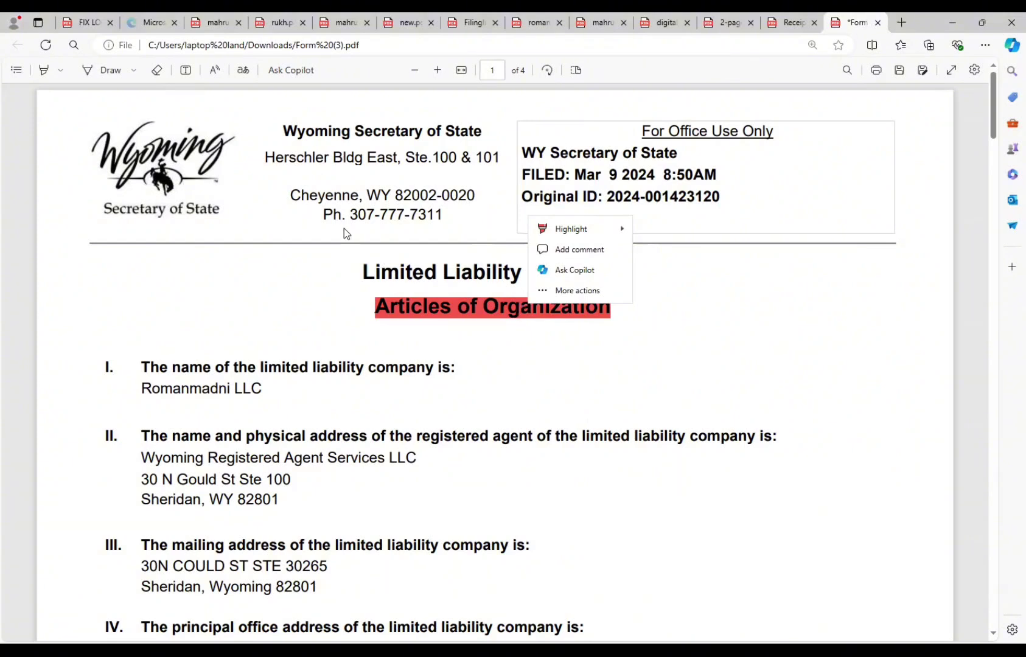
{"action": "left_click", "coordinate": [306, 327]}
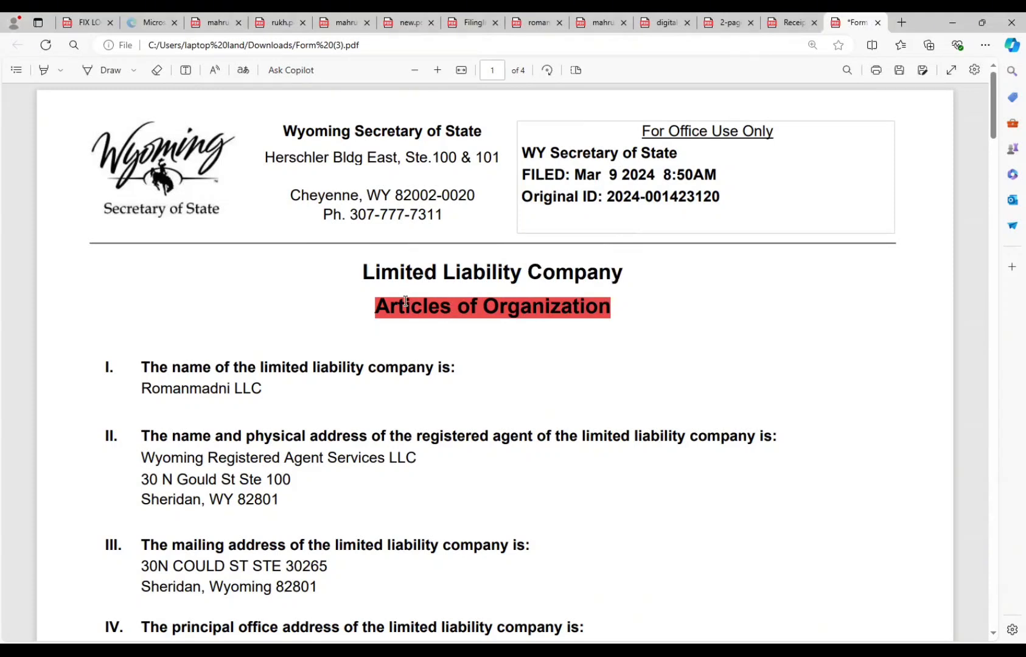
- Review the company name, registered agent, principal office address and first organizer in the Articles of Organization
{"action": "left_click_drag", "start_coordinate": [138, 389], "coordinate": [262, 392]}
{"action": "scroll", "coordinate": [316, 417], "scroll_direction": "down", "scroll_amount": 1}
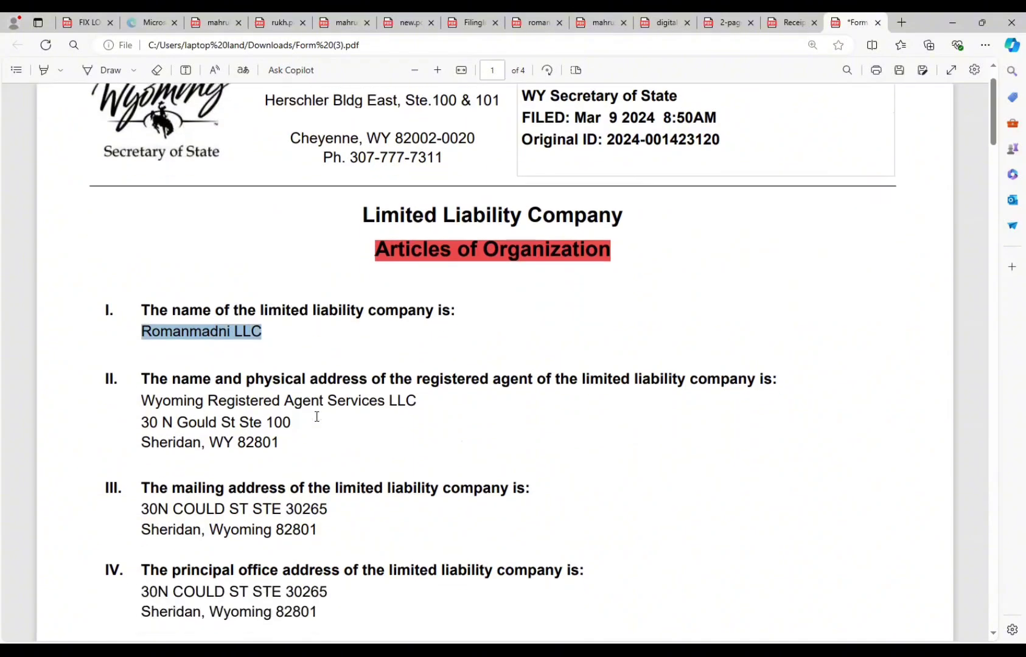
{"action": "left_click_drag", "start_coordinate": [140, 392], "coordinate": [261, 446]}
{"action": "left_click", "coordinate": [260, 446]}
{"action": "scroll", "coordinate": [249, 483], "scroll_direction": "down", "scroll_amount": 1}
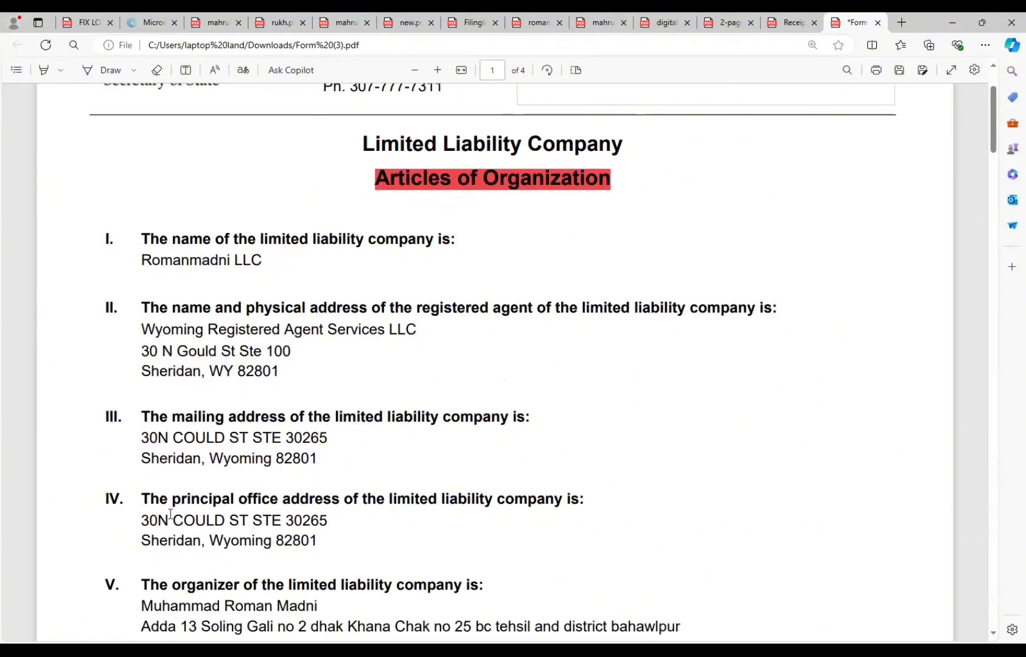
{"action": "left_click_drag", "start_coordinate": [149, 519], "coordinate": [223, 541]}
{"action": "scroll", "coordinate": [226, 536], "scroll_direction": "down", "scroll_amount": 2}
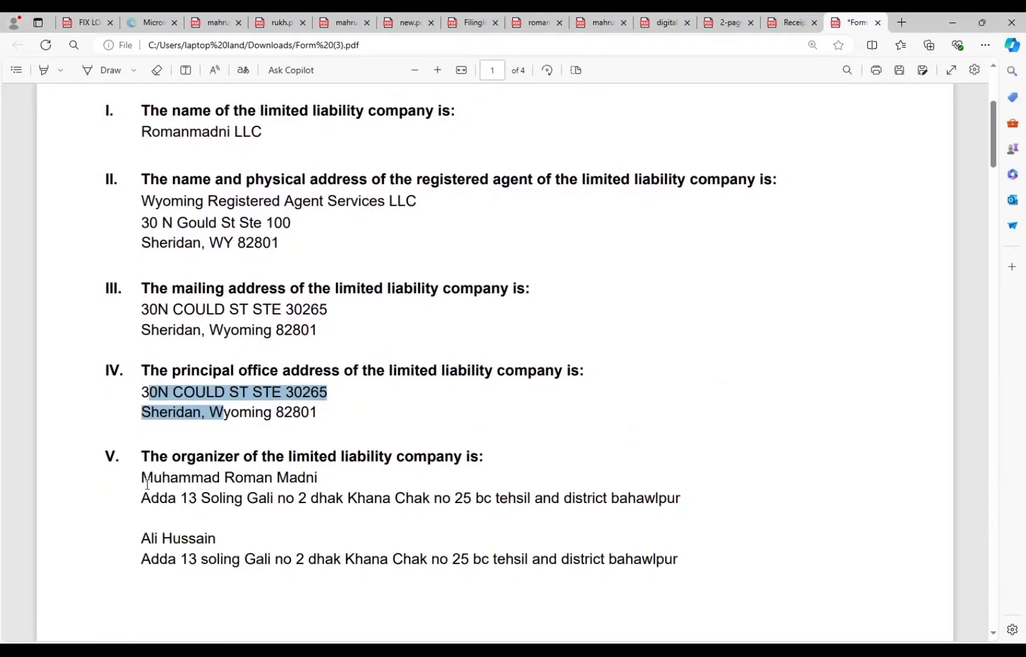
{"action": "left_click_drag", "start_coordinate": [147, 481], "coordinate": [316, 478]}
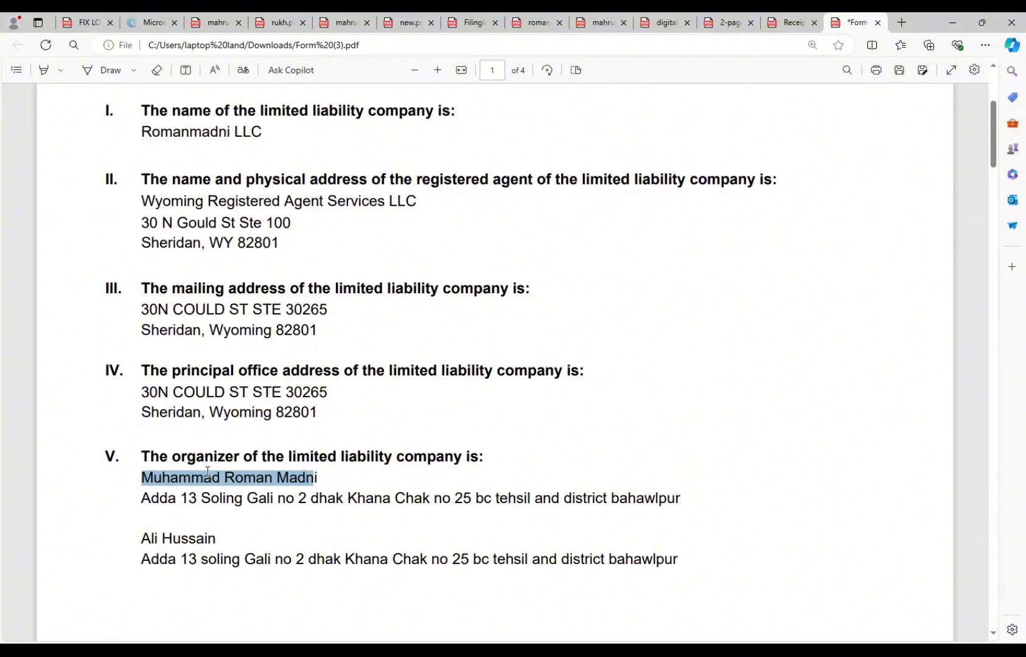
- Glance at the open SS-4 form PDF and return to the Articles of Organization to check the second organizer's name
{"action": "left_click", "coordinate": [347, 19]}
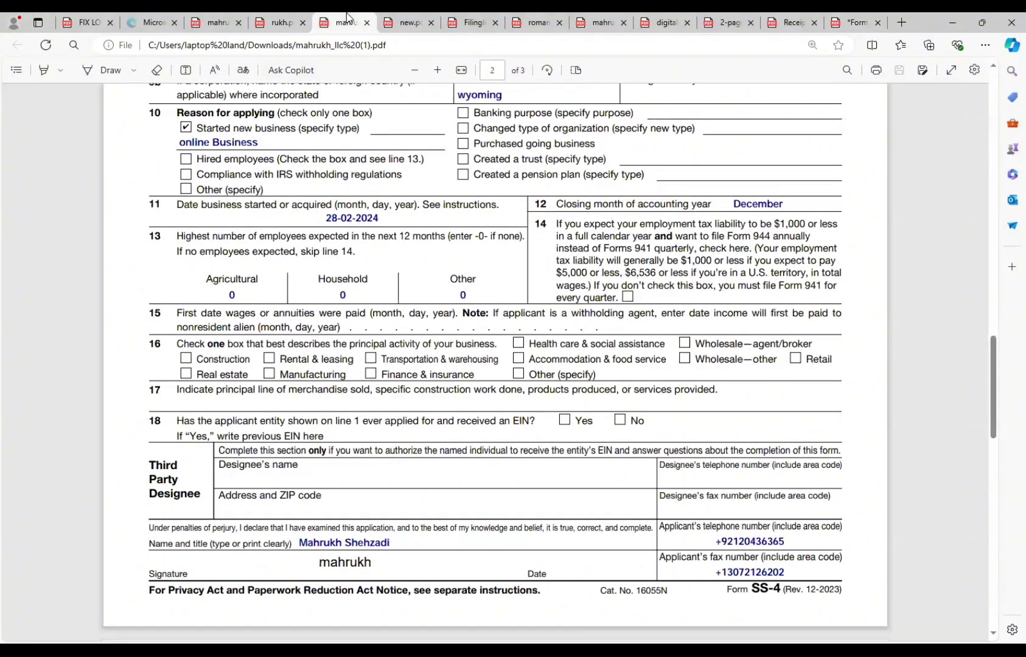
{"action": "left_click", "coordinate": [835, 22]}
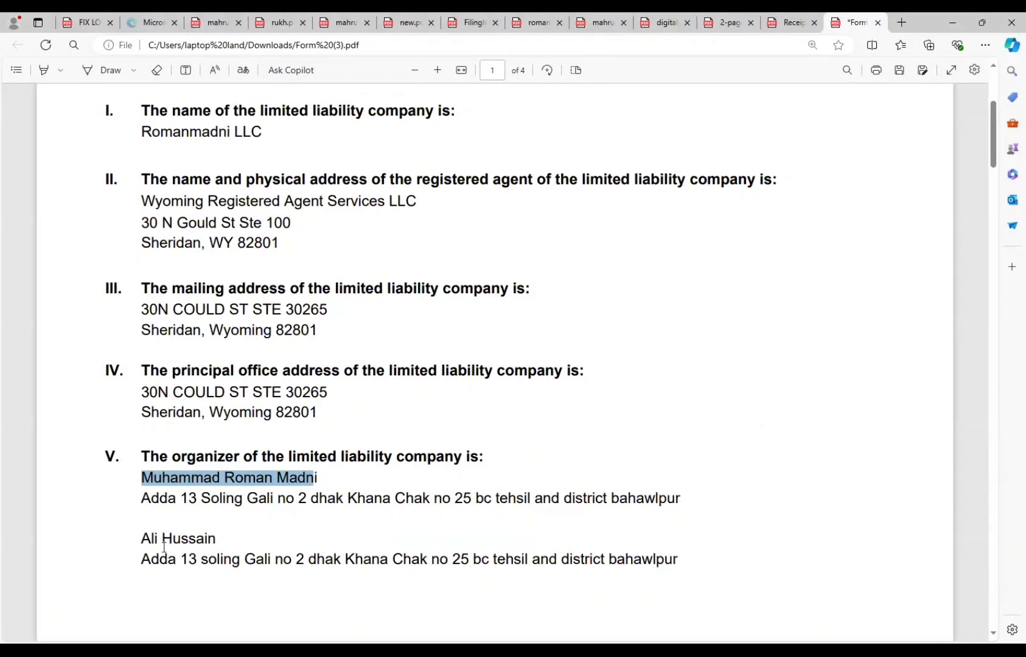
{"action": "left_click_drag", "start_coordinate": [142, 538], "coordinate": [199, 524]}
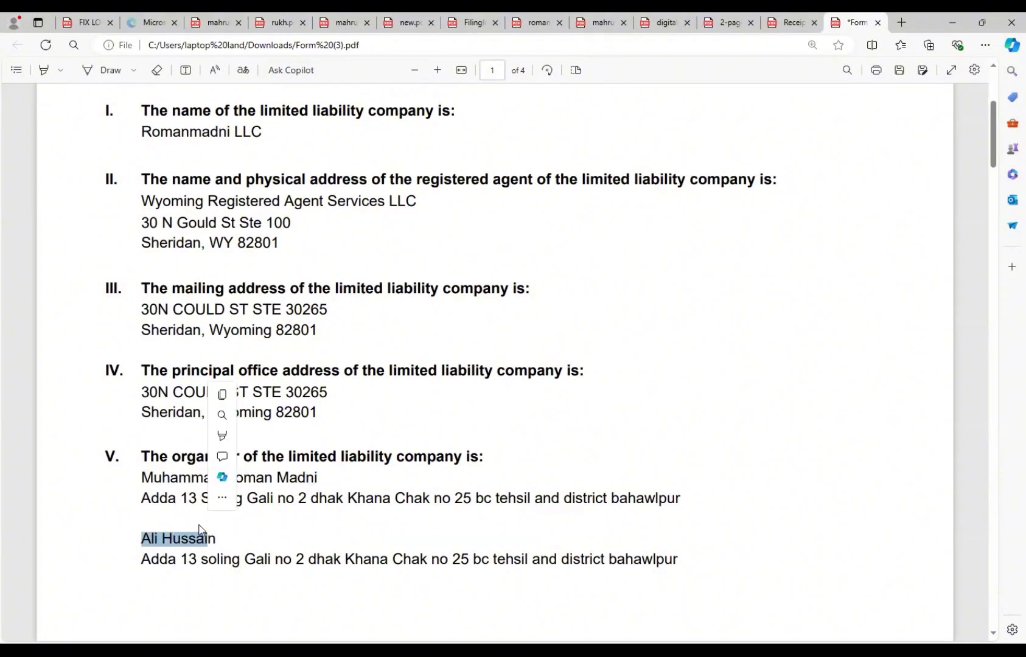
- Open the Wyoming Secretary of State receipt PDF and check the total payment amount
{"action": "left_click", "coordinate": [790, 22]}
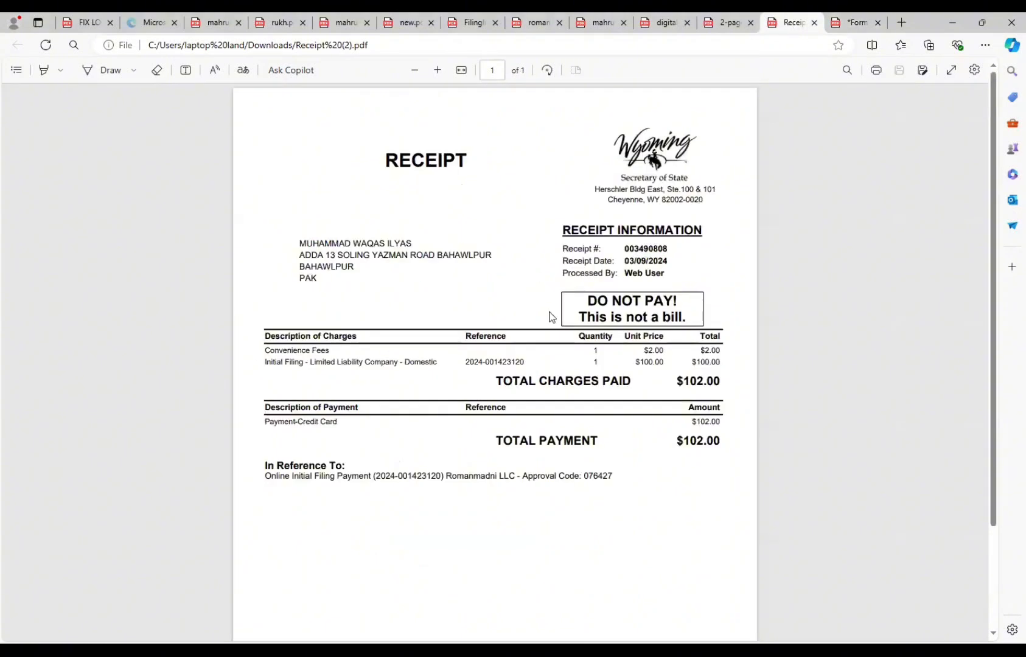
{"action": "left_click_drag", "start_coordinate": [676, 437], "coordinate": [714, 447]}
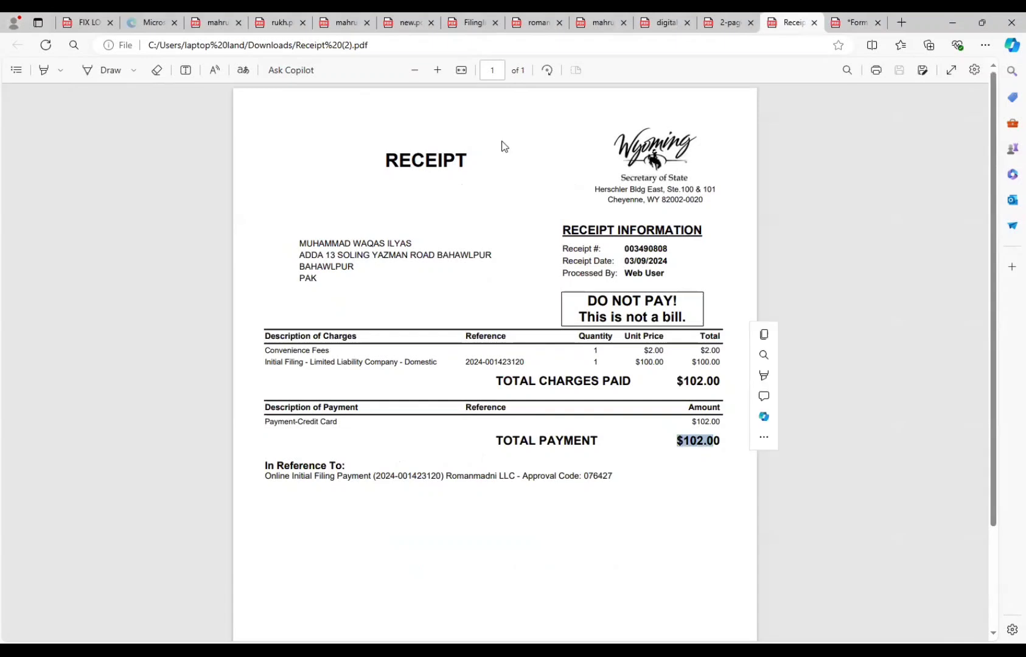
{"action": "left_click", "coordinate": [335, 92]}
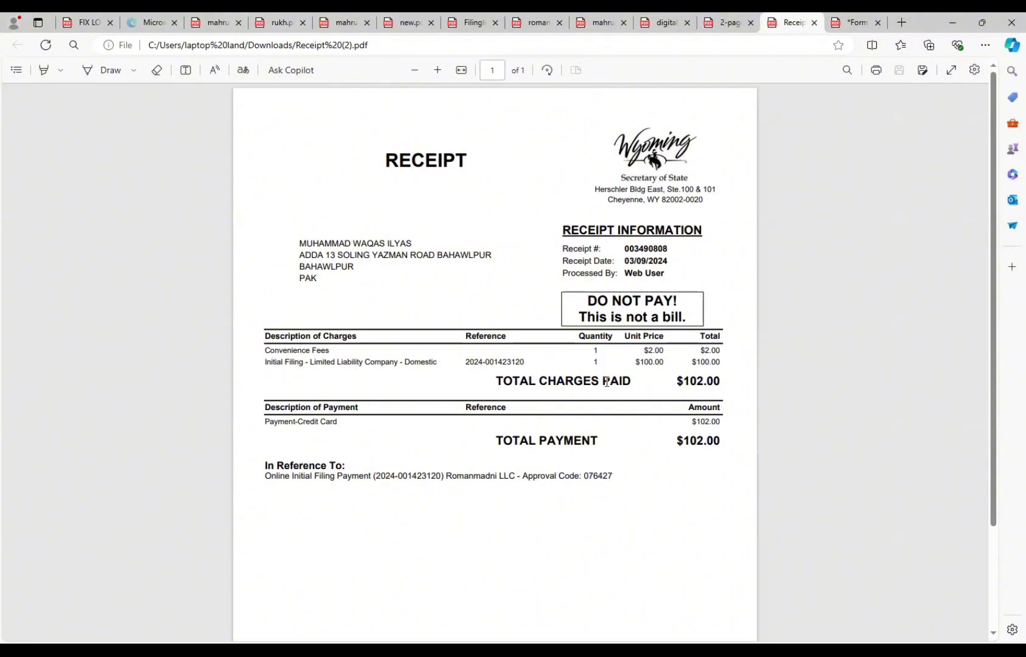
{"action": "left_click_drag", "start_coordinate": [677, 443], "coordinate": [722, 442]}
- Return to the Articles of Organization and look through all four pages, including filer statements, registered agent consent and Certificate of Organization
{"action": "left_click", "coordinate": [849, 23]}
{"action": "scroll", "coordinate": [407, 243], "scroll_direction": "up", "scroll_amount": 4}
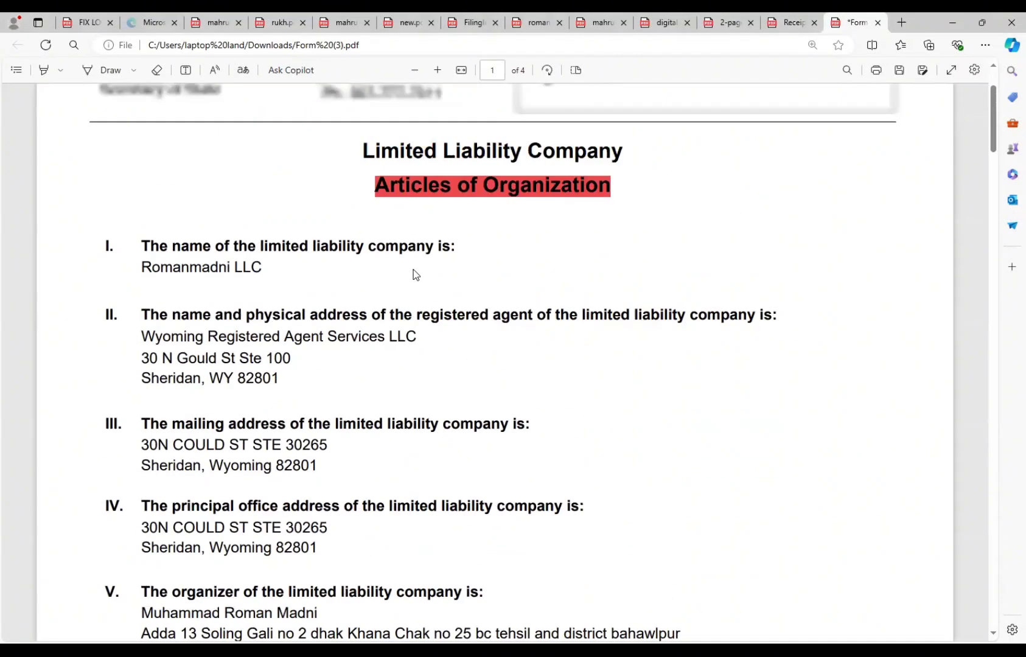
{"action": "scroll", "coordinate": [407, 274], "scroll_direction": "down", "scroll_amount": 6}
{"action": "scroll", "coordinate": [406, 288], "scroll_direction": "down", "scroll_amount": 15}
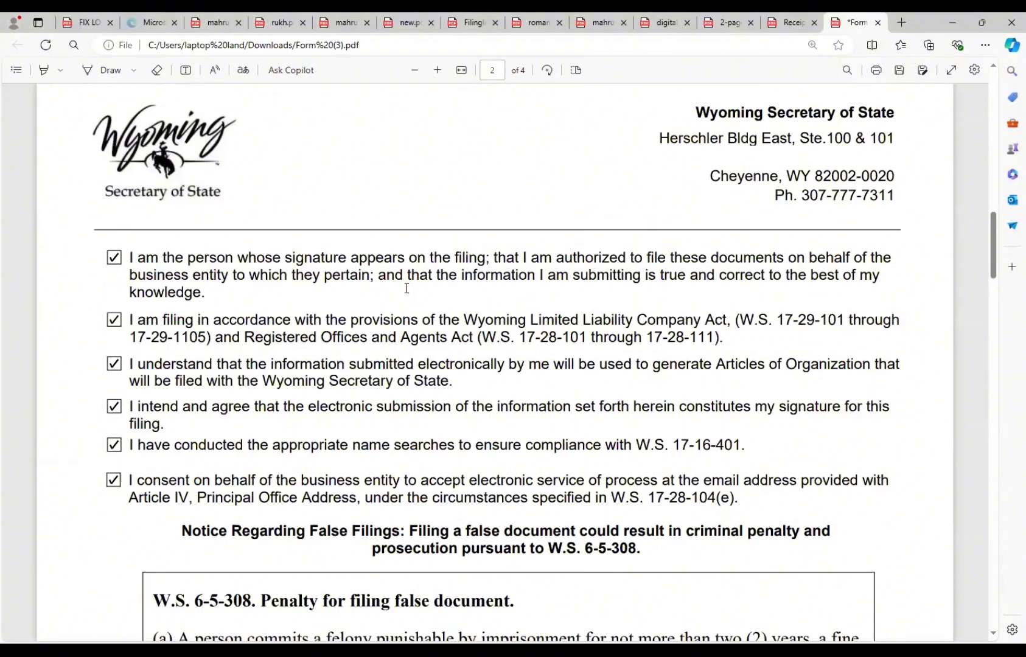
{"action": "scroll", "coordinate": [407, 288], "scroll_direction": "down", "scroll_amount": 15}
{"action": "scroll", "coordinate": [407, 287], "scroll_direction": "down", "scroll_amount": 20}
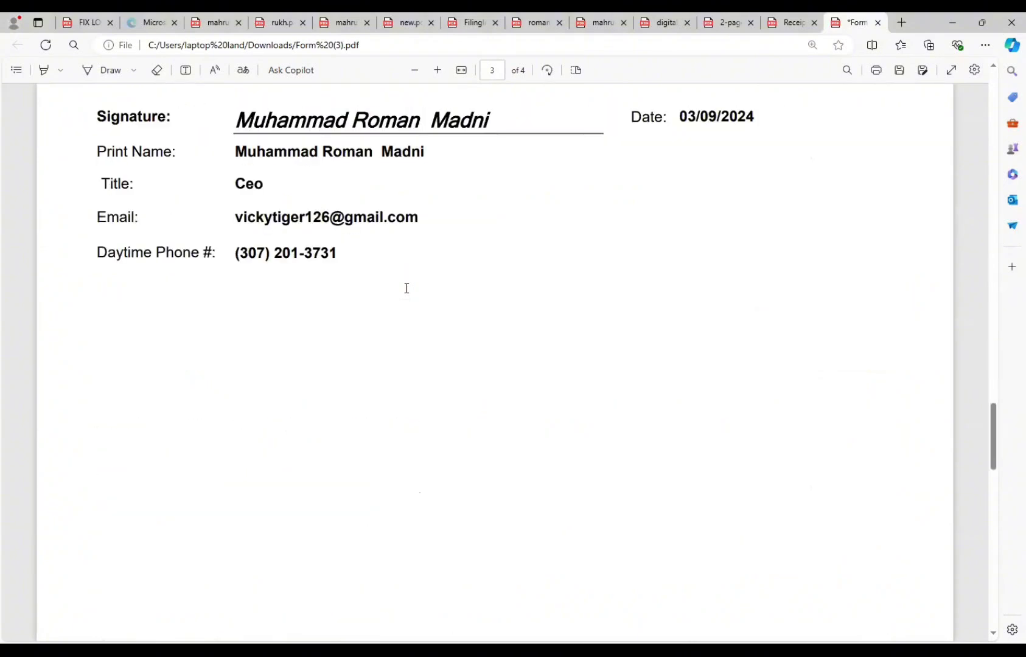
{"action": "scroll", "coordinate": [402, 296], "scroll_direction": "down", "scroll_amount": 10}
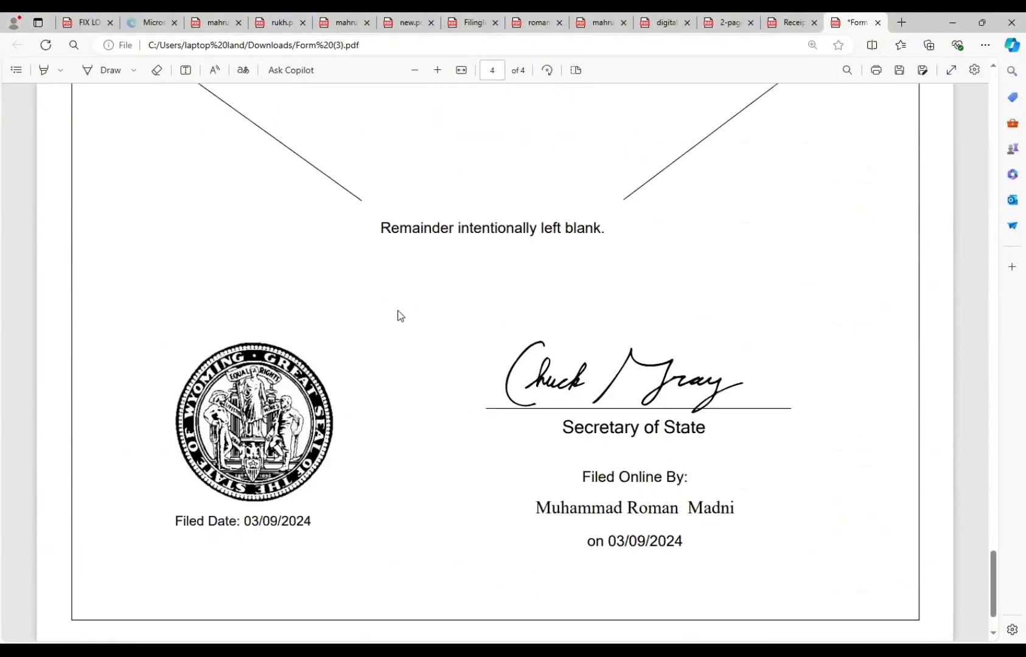
{"action": "scroll", "coordinate": [397, 315], "scroll_direction": "up", "scroll_amount": 5}
{"action": "scroll", "coordinate": [399, 315], "scroll_direction": "up", "scroll_amount": 15}
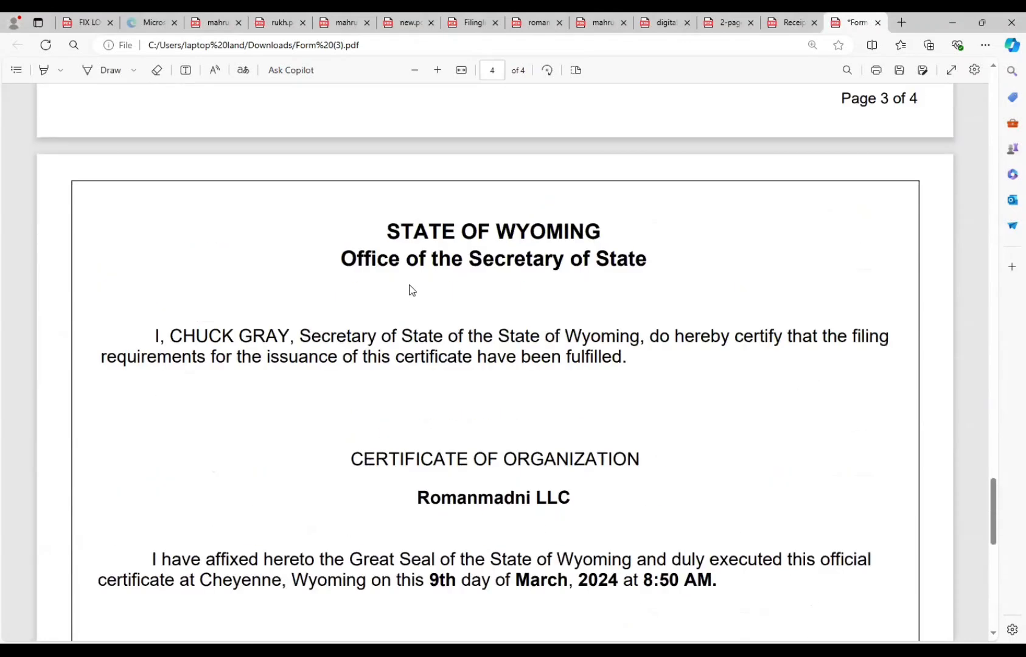
{"action": "scroll", "coordinate": [414, 298], "scroll_direction": "up", "scroll_amount": 4}
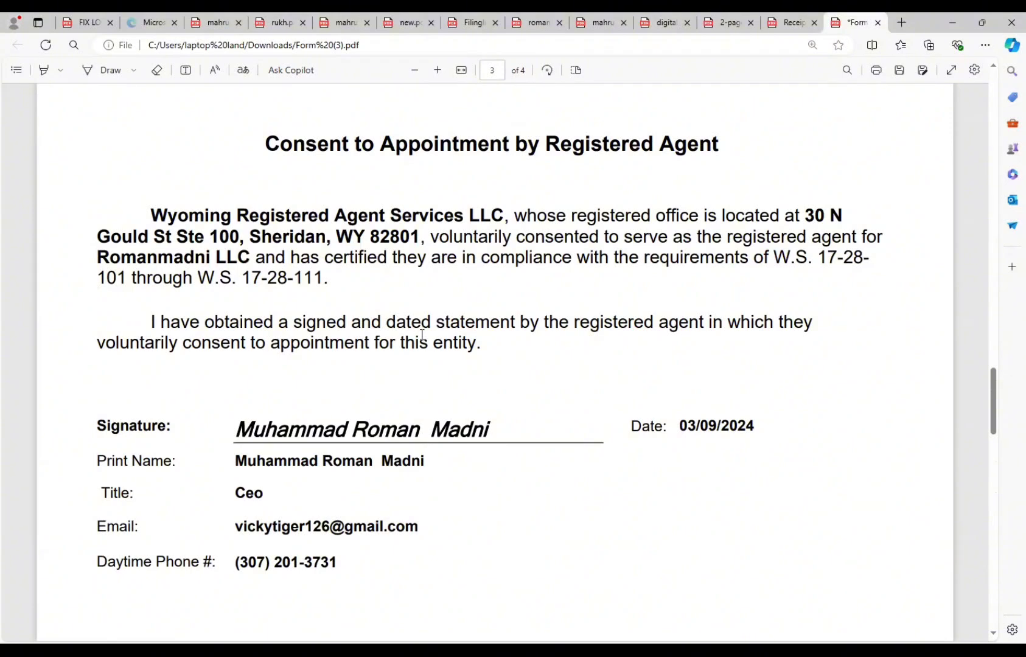
{"action": "scroll", "coordinate": [366, 201], "scroll_direction": "up", "scroll_amount": 12}
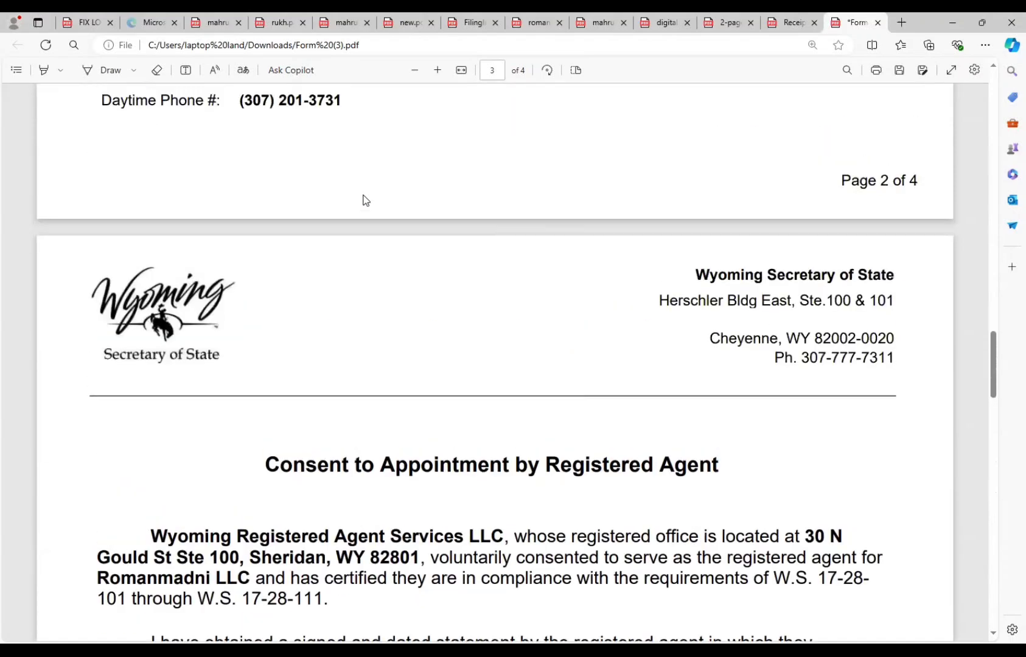
{"action": "scroll", "coordinate": [365, 201], "scroll_direction": "up", "scroll_amount": 6}
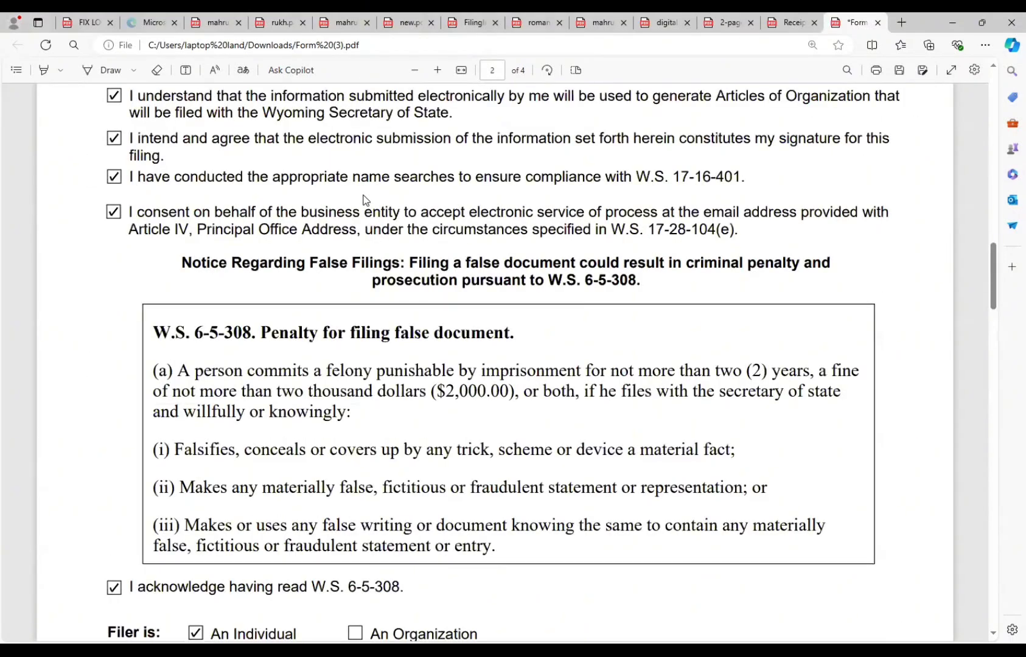
{"action": "scroll", "coordinate": [363, 200], "scroll_direction": "up", "scroll_amount": 6}
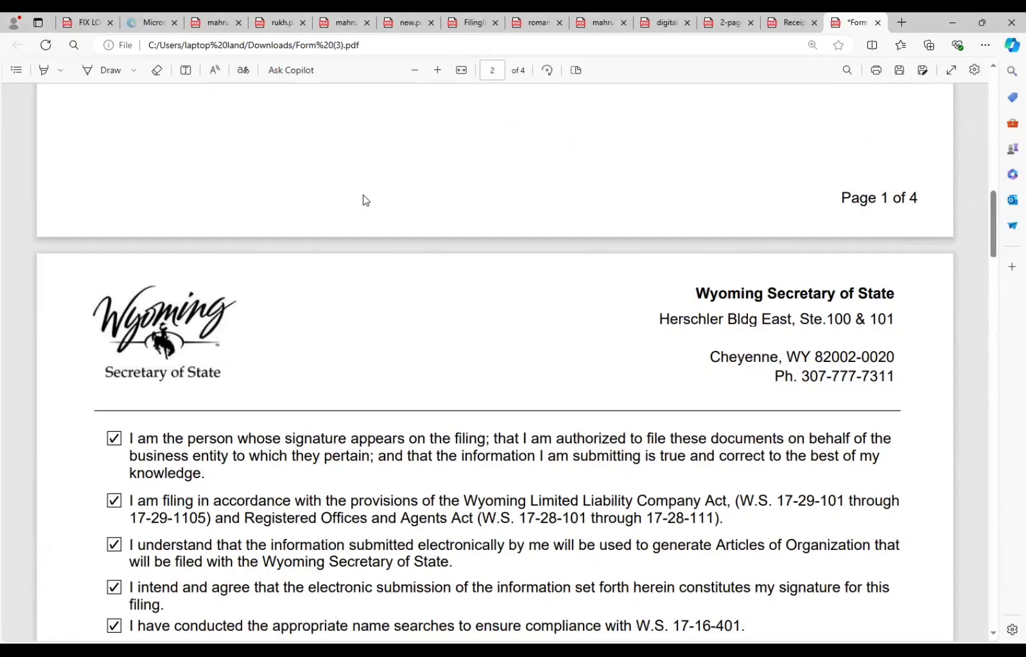
{"action": "scroll", "coordinate": [341, 152], "scroll_direction": "up", "scroll_amount": 20}
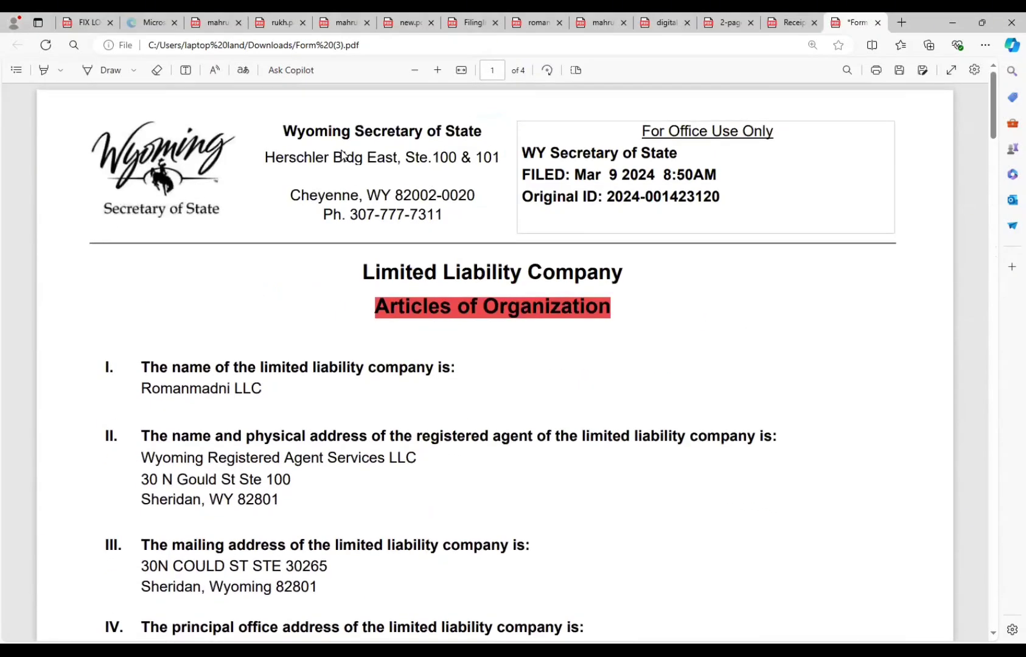
{"action": "scroll", "coordinate": [342, 156], "scroll_direction": "down", "scroll_amount": 8}
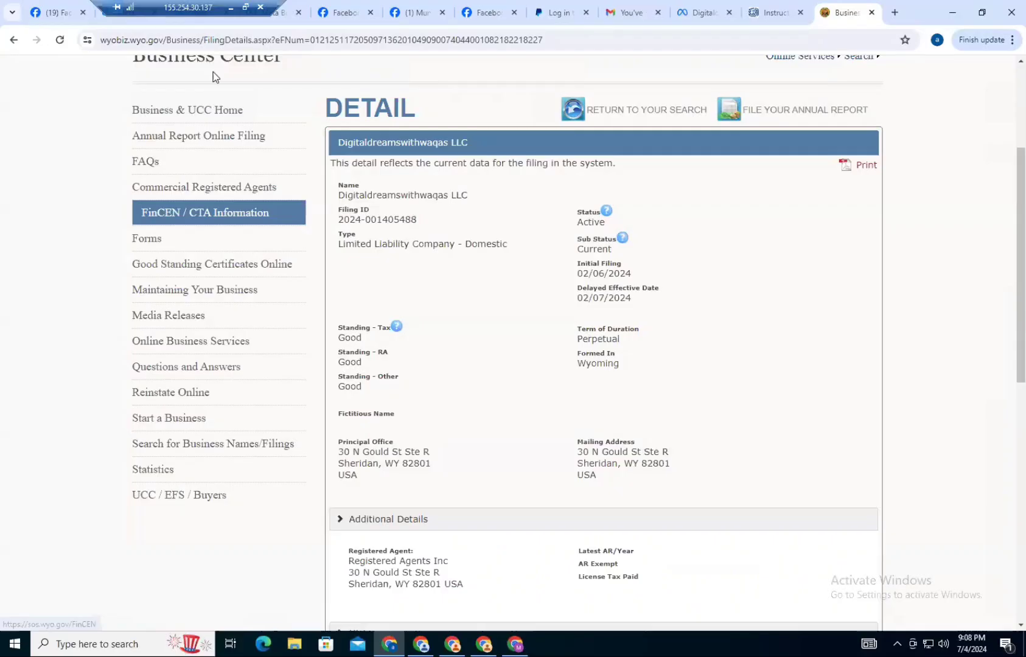
- Go from the Digitaldreamswithwaqas LLC filing details back through the filing search to the Business Center's Online Services page
{"action": "scroll", "coordinate": [213, 72], "scroll_direction": "up", "scroll_amount": 3}
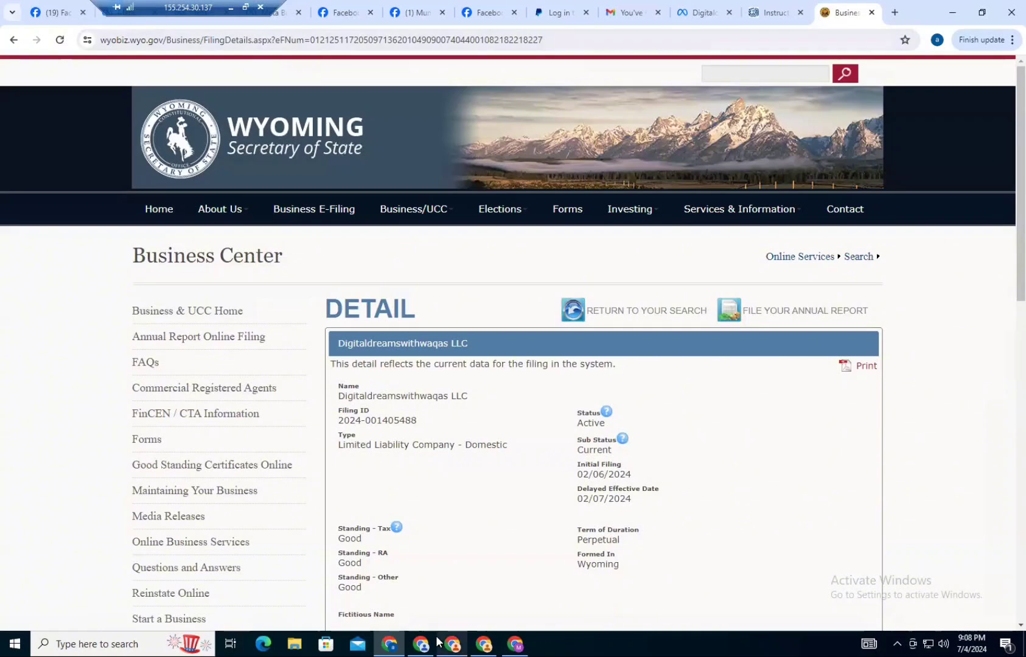
{"action": "mouse_move", "coordinate": [490, 642]}
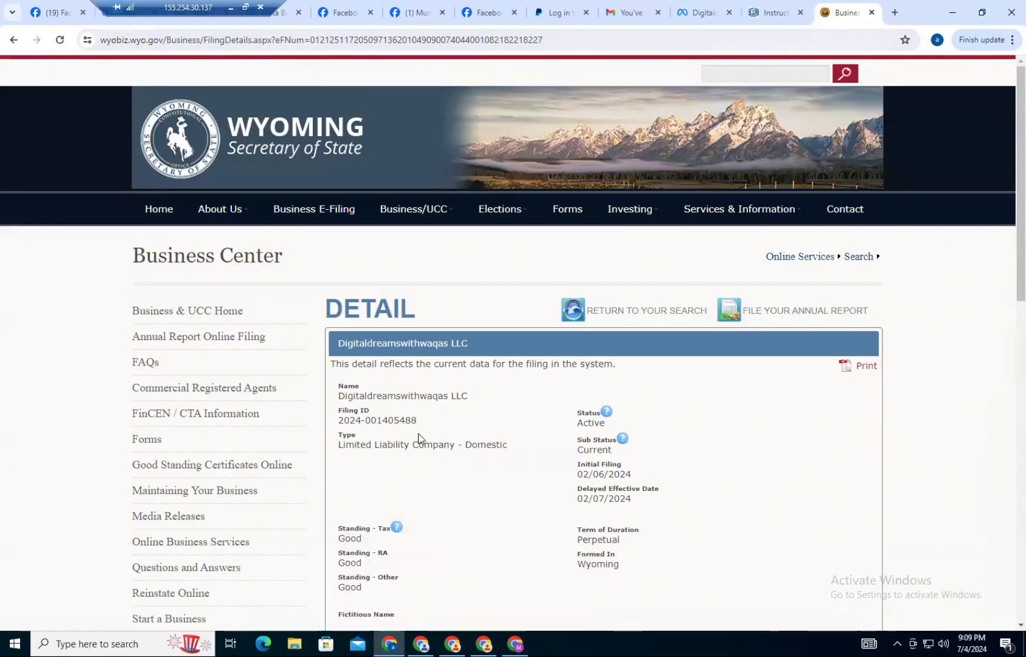
{"action": "scroll", "coordinate": [418, 438], "scroll_direction": "down", "scroll_amount": 1}
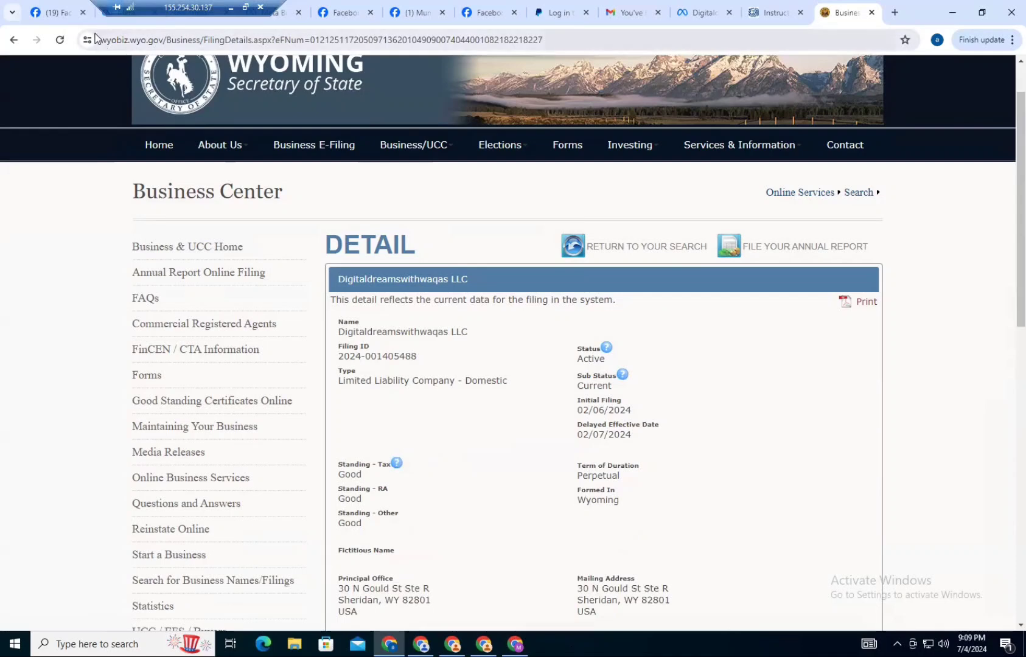
{"action": "left_click", "coordinate": [63, 40]}
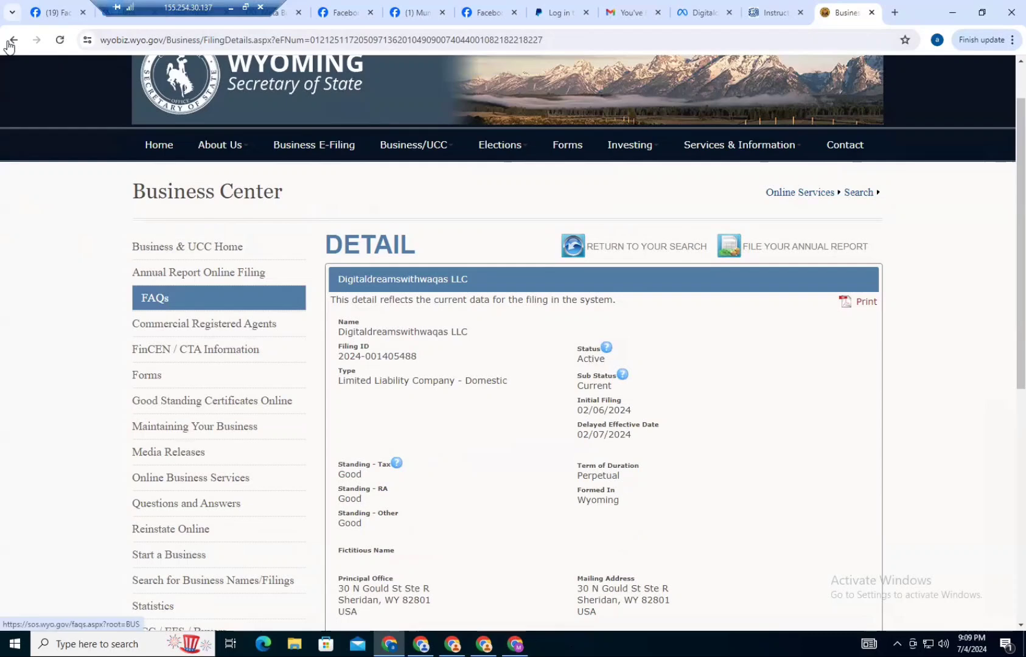
{"action": "left_click", "coordinate": [182, 246]}
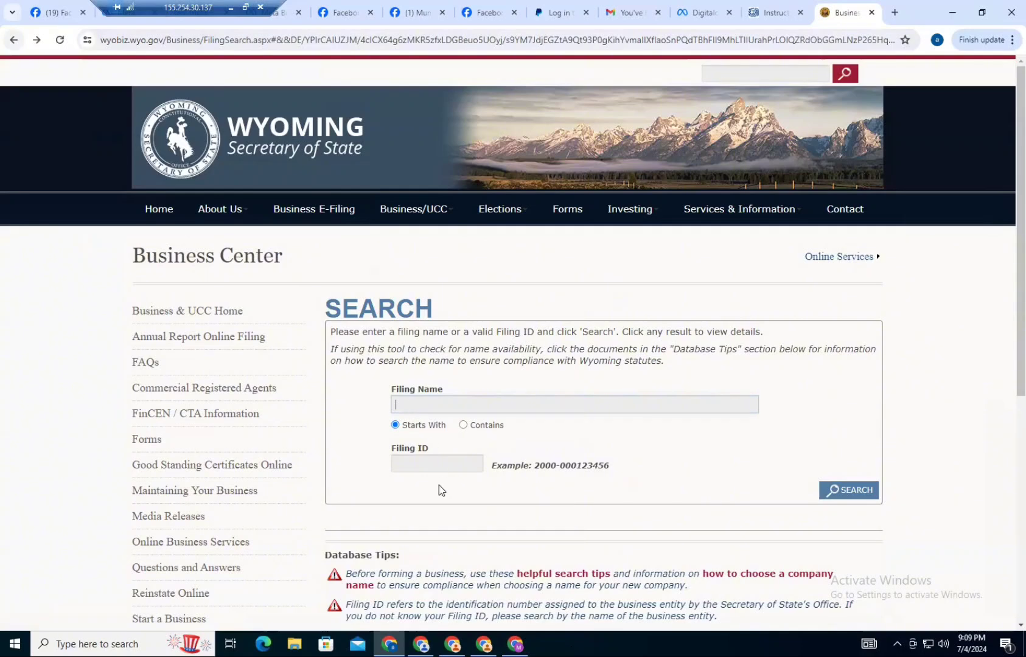
{"action": "left_click", "coordinate": [14, 40]}
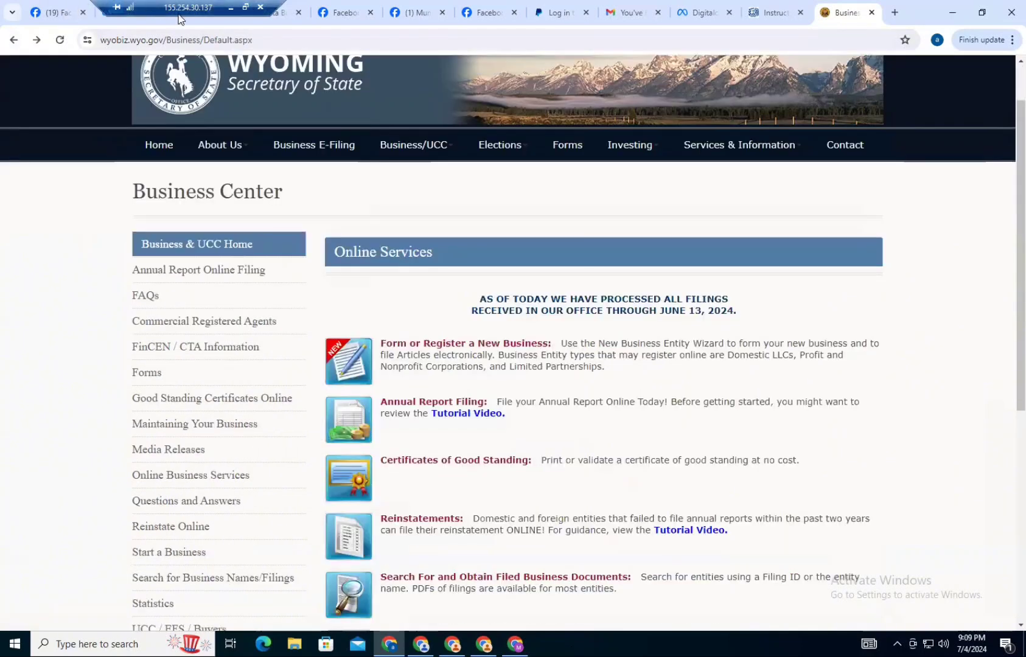
- Switch from the remote desktop to the Articles of Organization PDF and select the original ID number on page one
{"action": "left_click", "coordinate": [227, 6]}
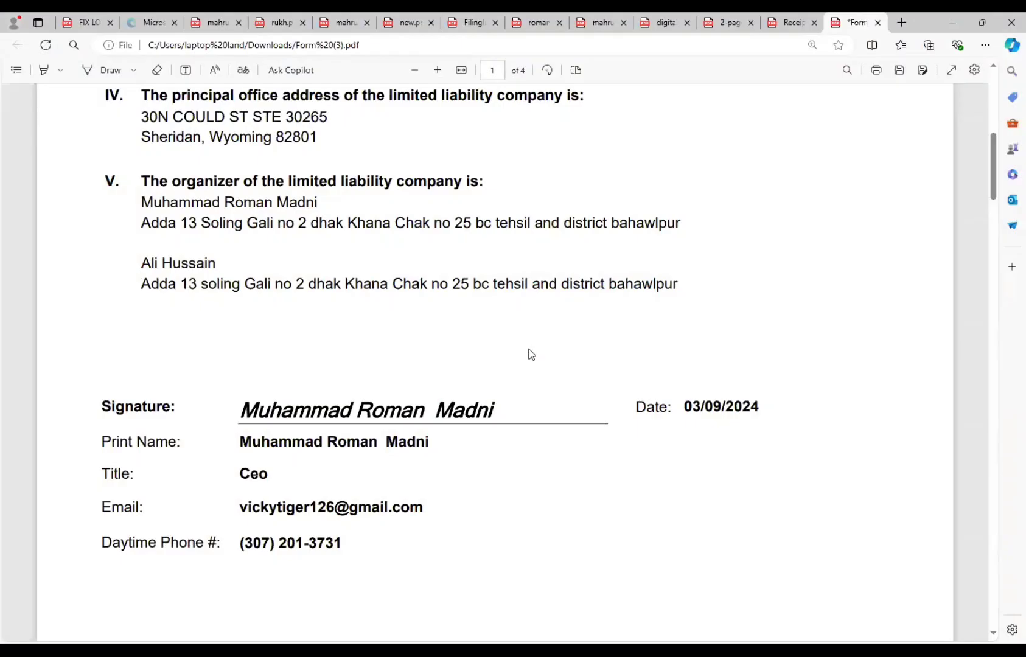
{"action": "scroll", "coordinate": [526, 353], "scroll_direction": "up", "scroll_amount": 8}
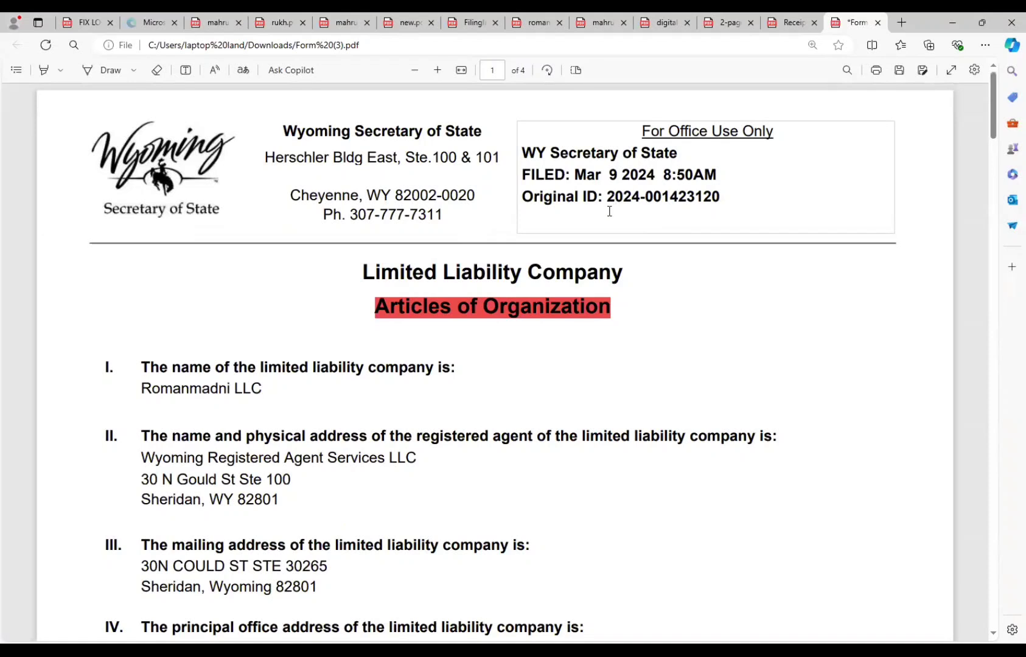
{"action": "left_click_drag", "start_coordinate": [608, 202], "coordinate": [720, 209]}
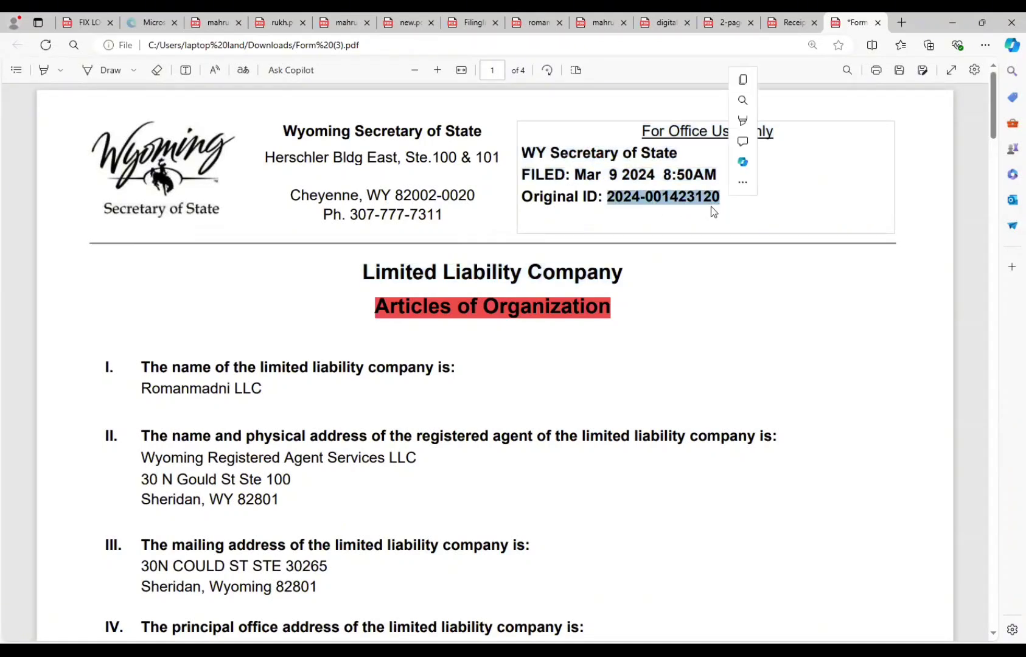
- Copy the original ID from the Articles PDF, search it as the Certificates of Good Standing Filing ID in the remote desktop, and review the LLC's standing
{"action": "left_click", "coordinate": [739, 84]}
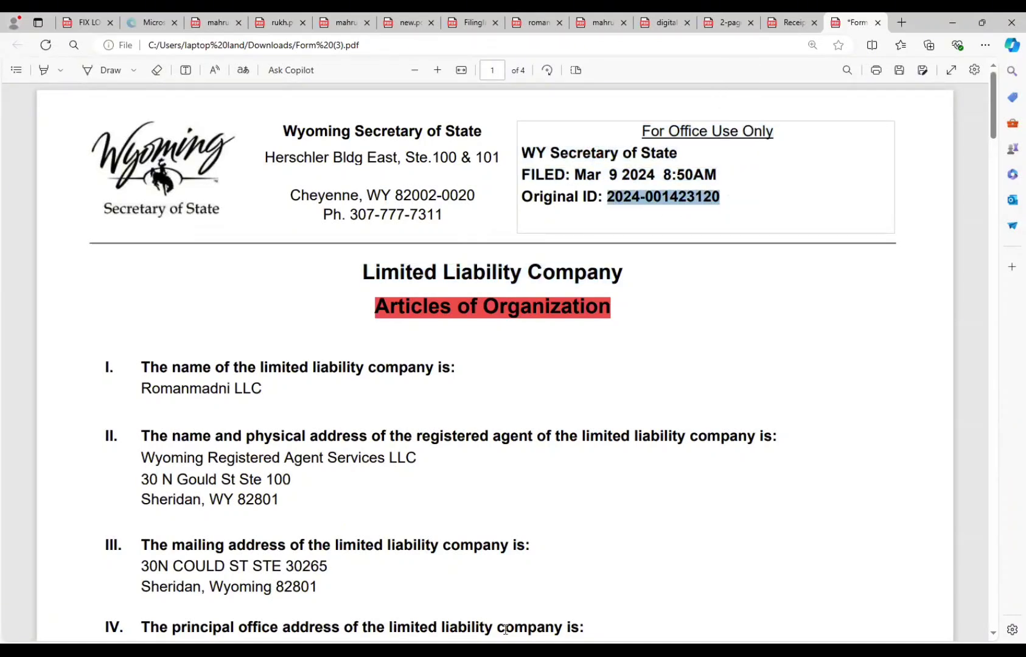
{"action": "key", "text": "alt+Tab"}
{"action": "left_click", "coordinate": [416, 414]}
{"action": "right_click", "coordinate": [416, 414]}
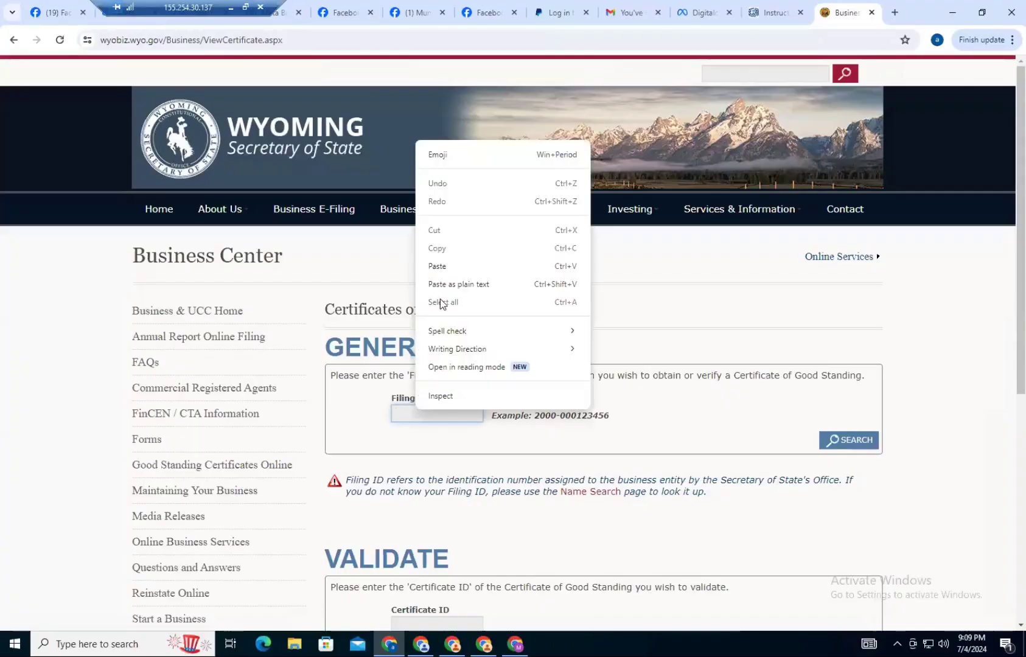
{"action": "left_click", "coordinate": [435, 265]}
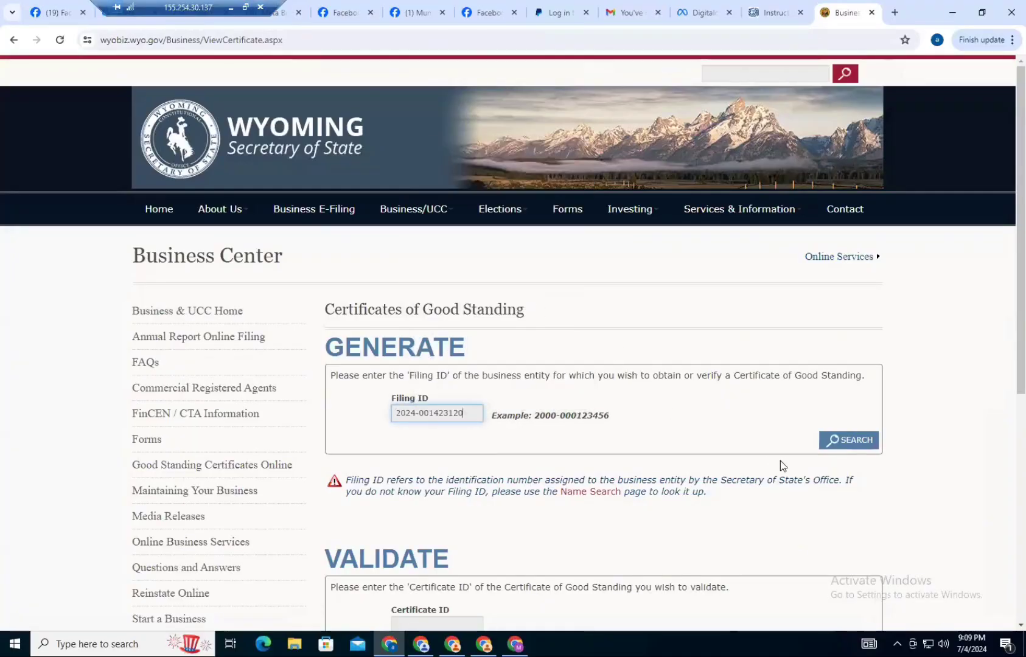
{"action": "left_click", "coordinate": [837, 450]}
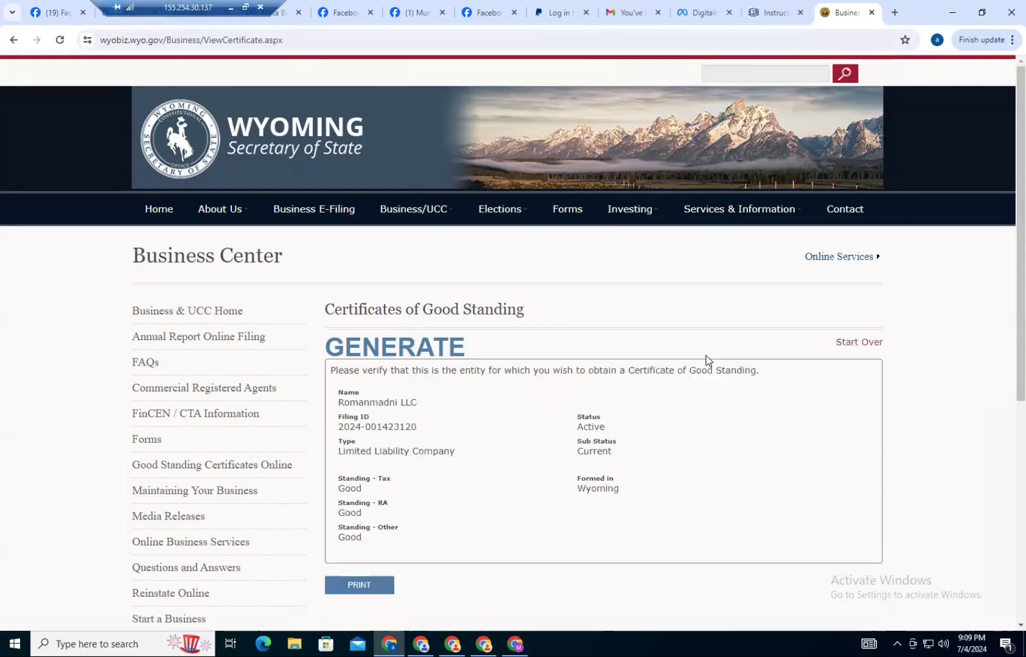
{"action": "scroll", "coordinate": [433, 516], "scroll_direction": "down", "scroll_amount": 1}
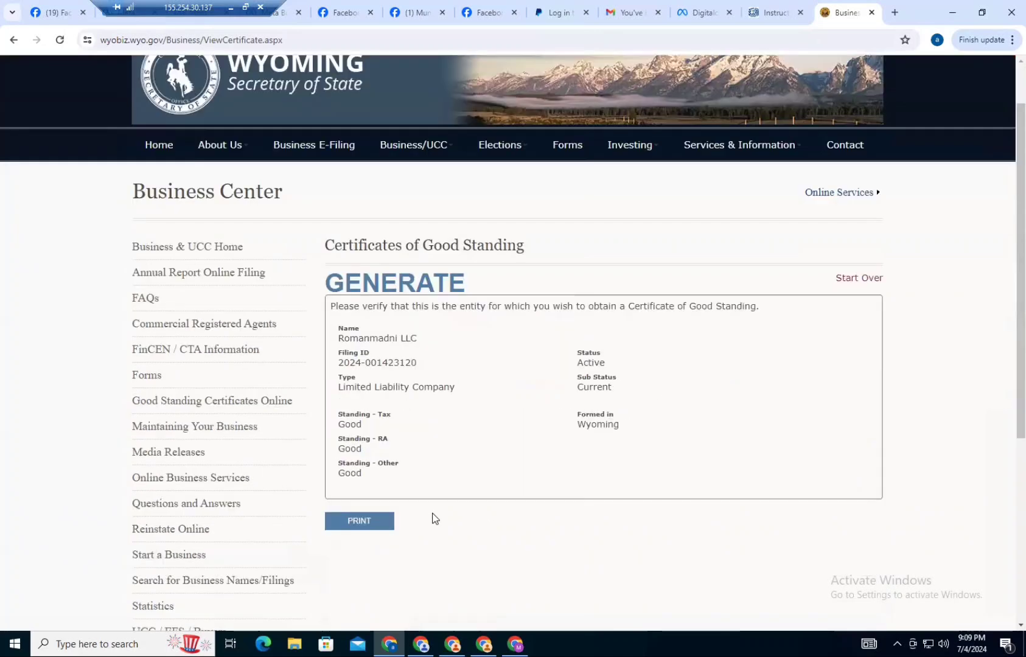
{"action": "scroll", "coordinate": [435, 516], "scroll_direction": "down", "scroll_amount": 2}
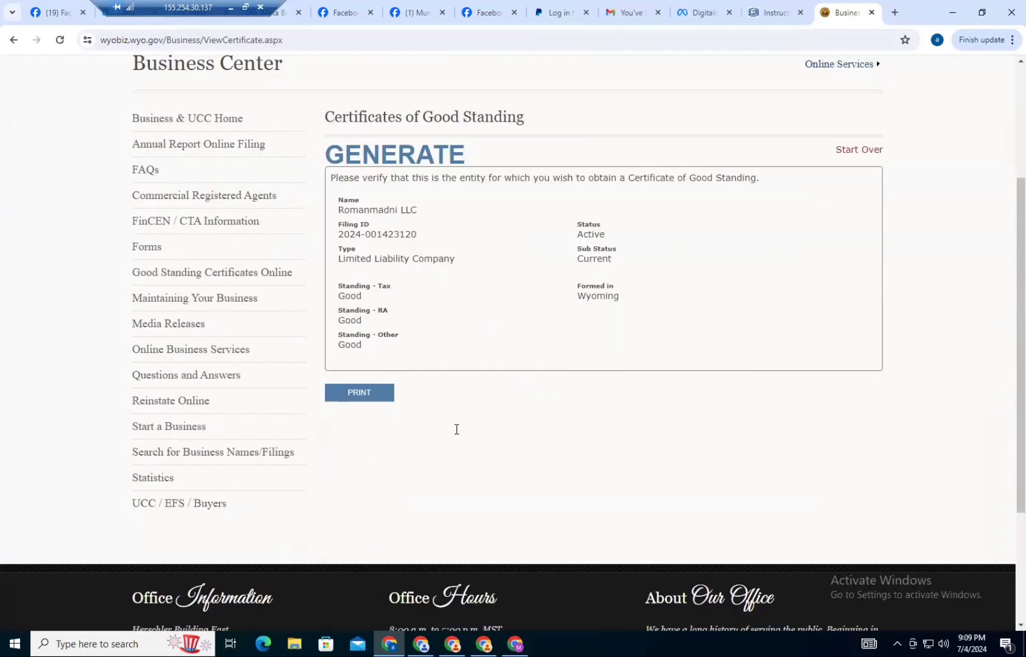
{"action": "scroll", "coordinate": [350, 205], "scroll_direction": "down", "scroll_amount": 3}
{"action": "scroll", "coordinate": [414, 216], "scroll_direction": "up", "scroll_amount": 2}
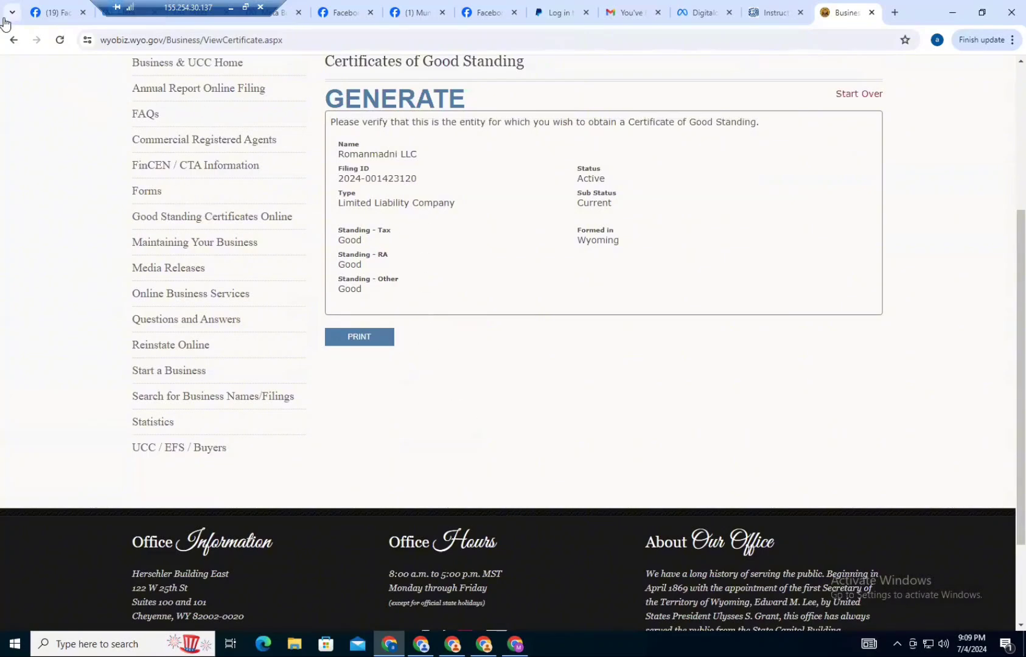
- Go back to the Google results, reopen the Wyoming Business Center and open Search For and Obtain Filed Business Documents
{"action": "left_click", "coordinate": [12, 40]}
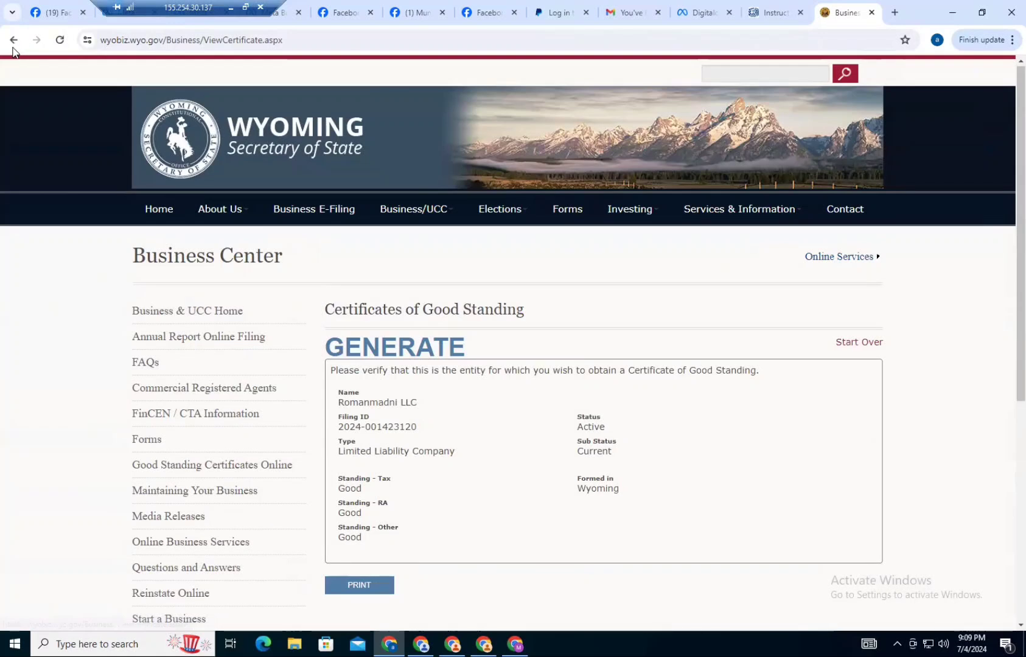
{"action": "left_click", "coordinate": [13, 40]}
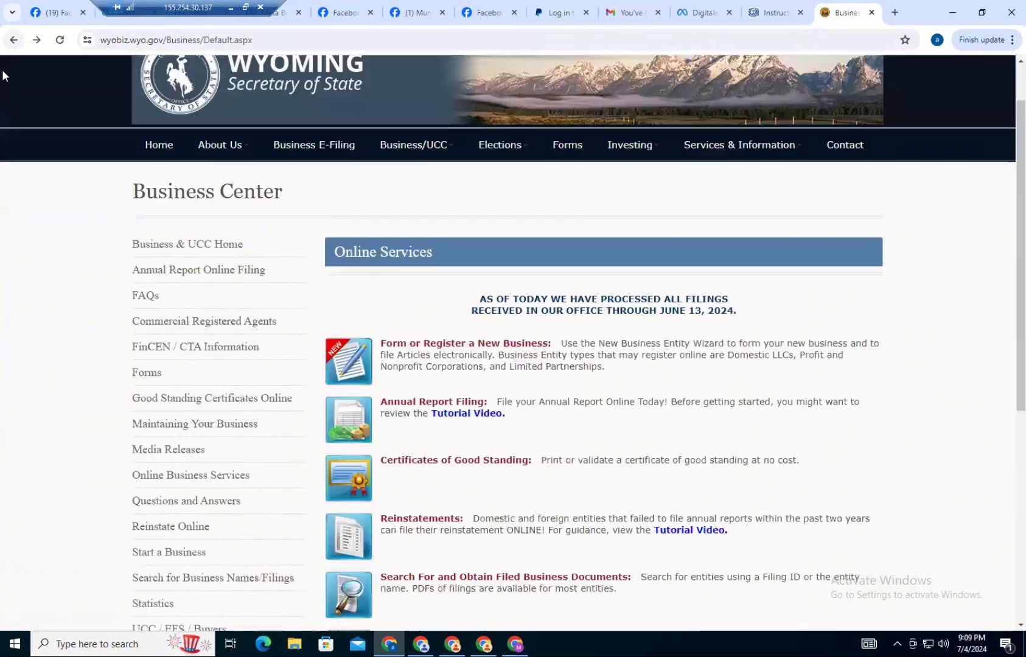
{"action": "key", "text": "alt+Left"}
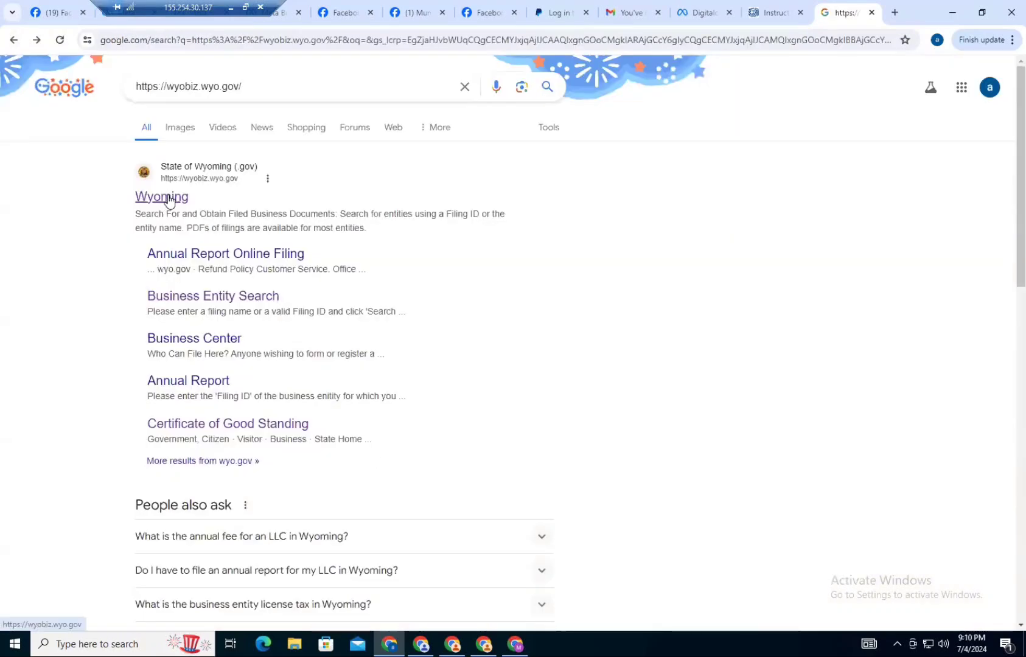
{"action": "left_click", "coordinate": [169, 198]}
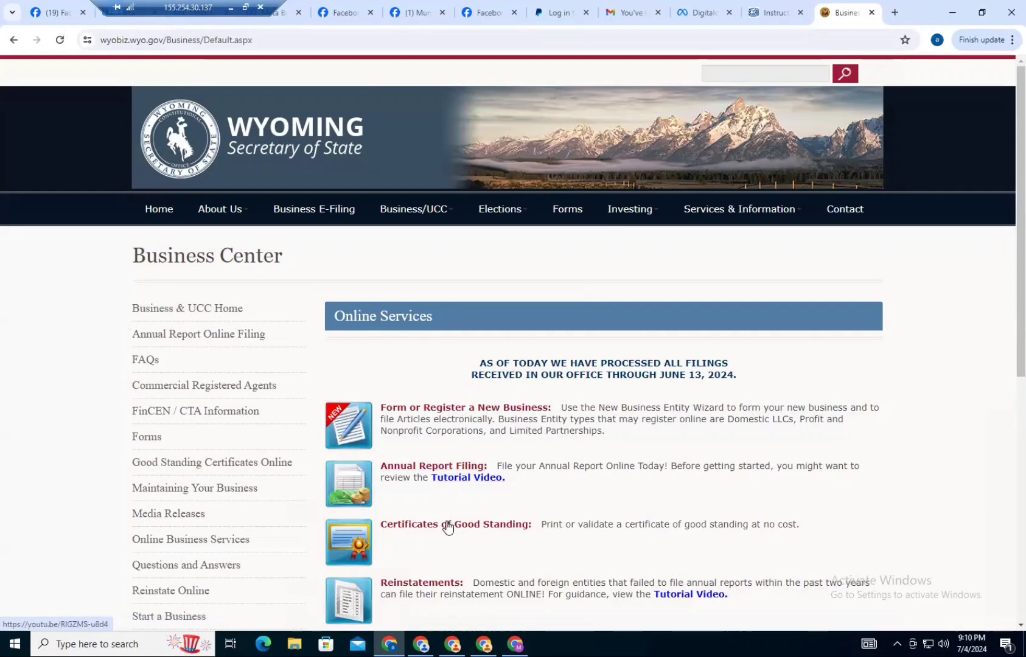
{"action": "scroll", "coordinate": [449, 526], "scroll_direction": "down", "scroll_amount": 1}
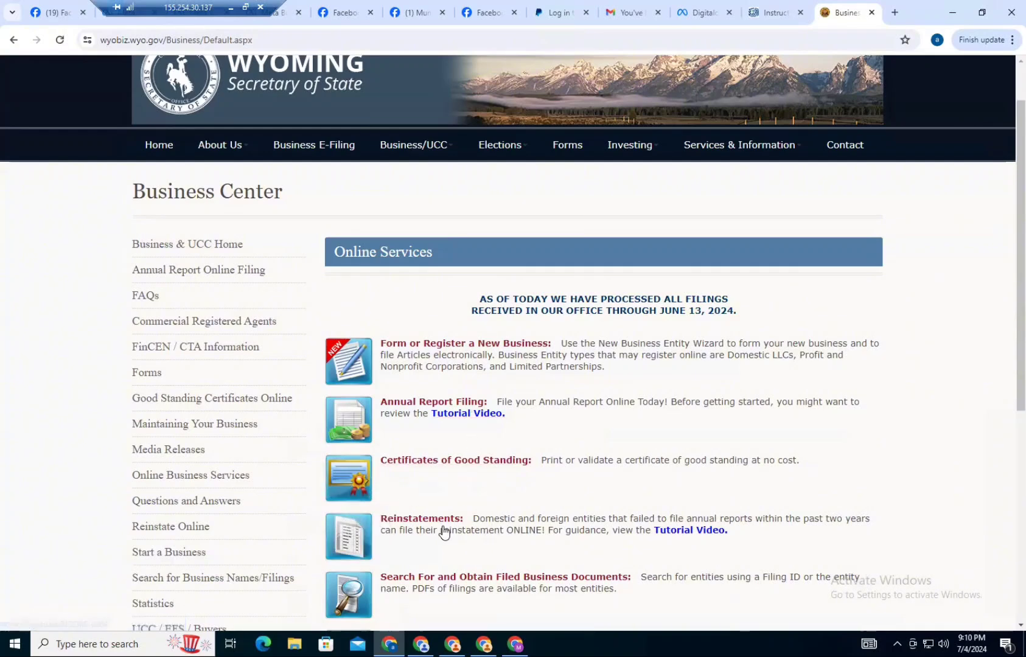
{"action": "left_click", "coordinate": [474, 578]}
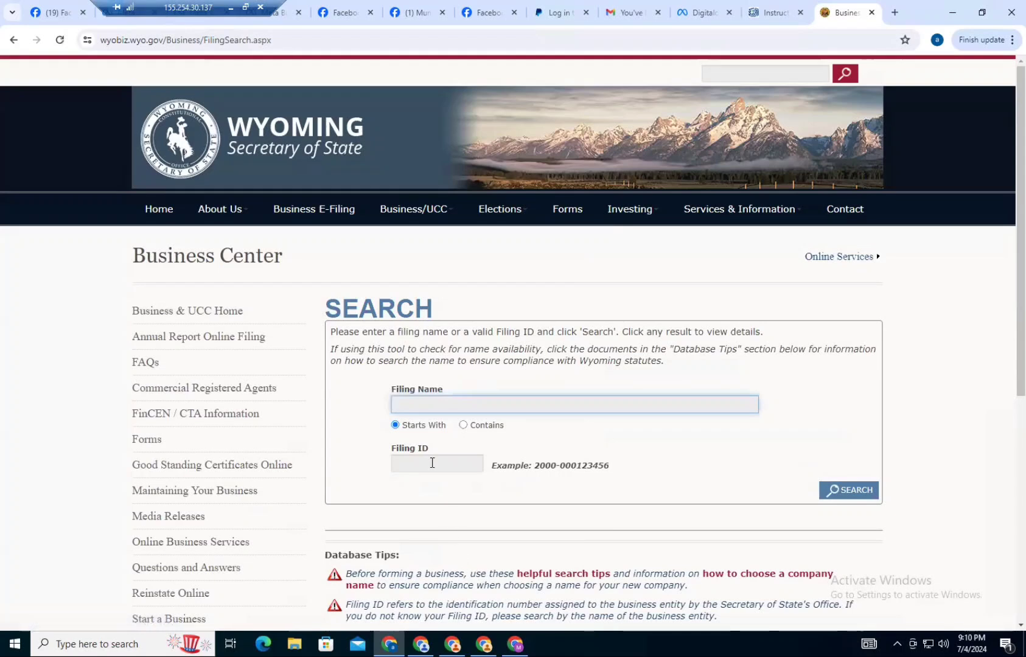
- Search the filings by the LLC's Filing ID, then open and review the Romanmadni LLC filing details
{"action": "left_click", "coordinate": [400, 467]}
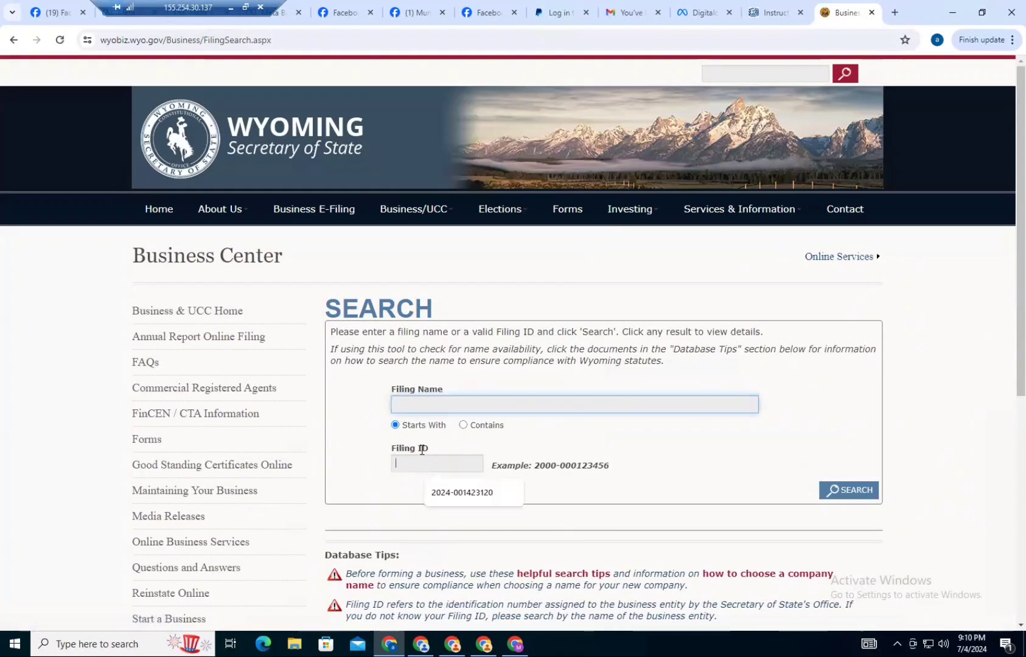
{"action": "left_click", "coordinate": [479, 494]}
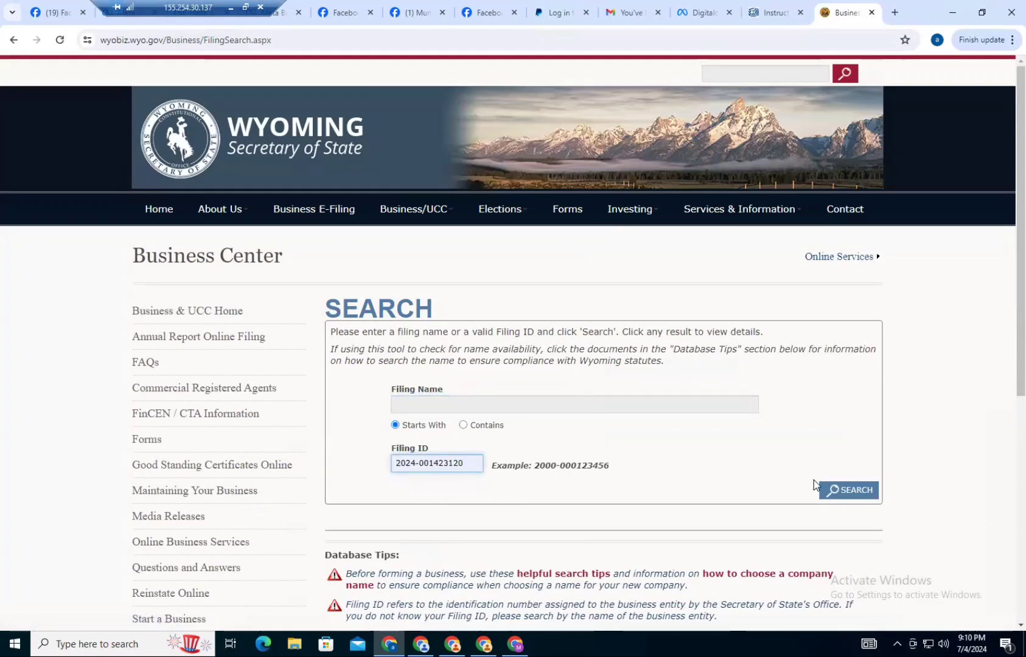
{"action": "left_click", "coordinate": [838, 501]}
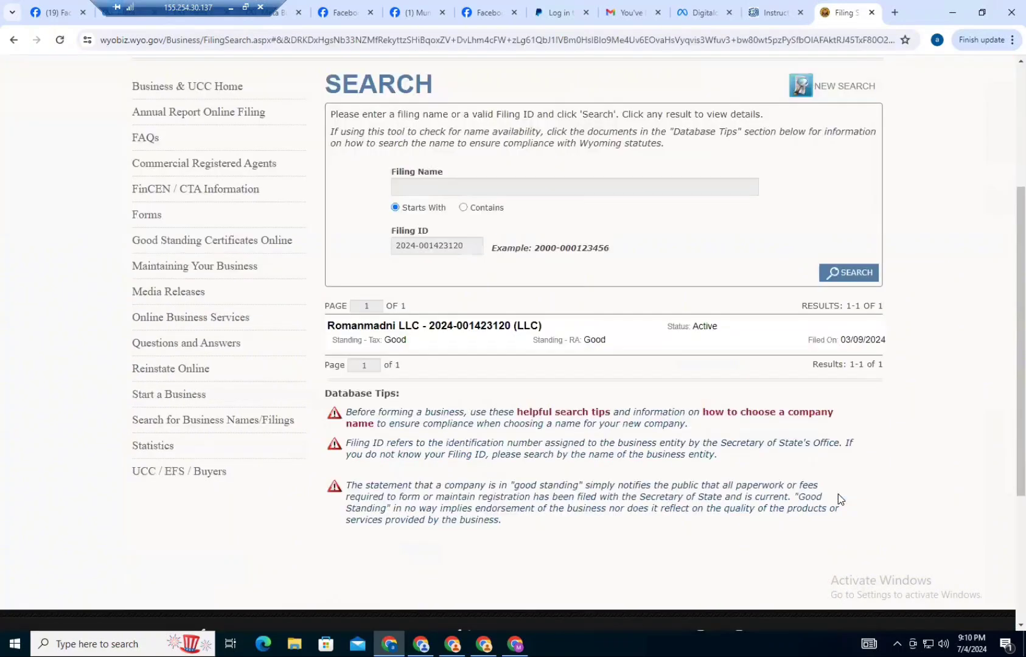
{"action": "left_click", "coordinate": [446, 328]}
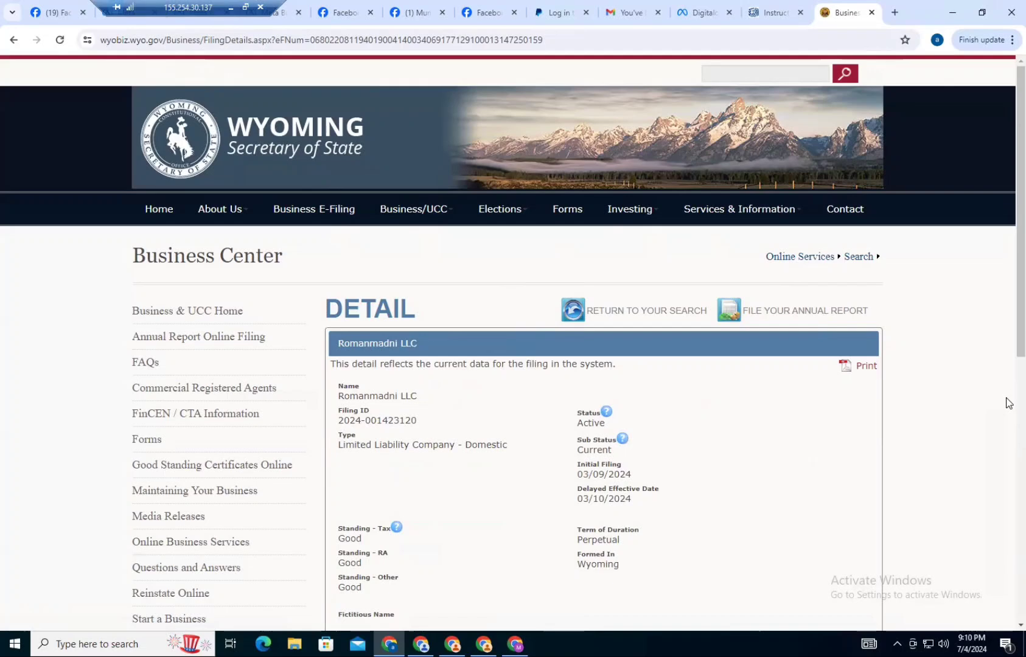
{"action": "scroll", "coordinate": [801, 414], "scroll_direction": "down", "scroll_amount": 9}
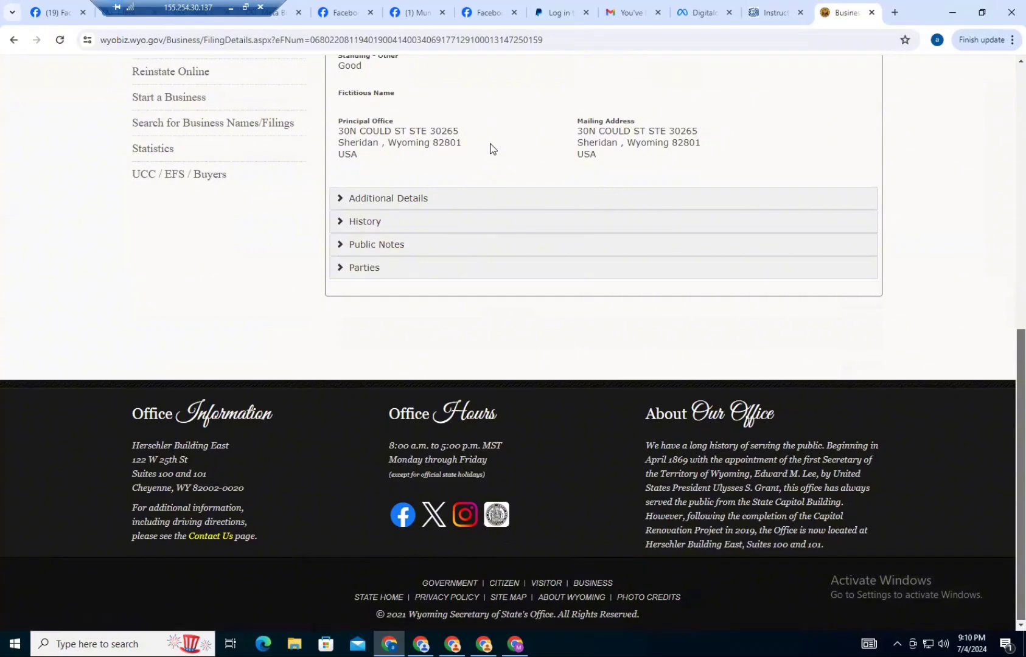
{"action": "scroll", "coordinate": [438, 112], "scroll_direction": "up", "scroll_amount": 5}
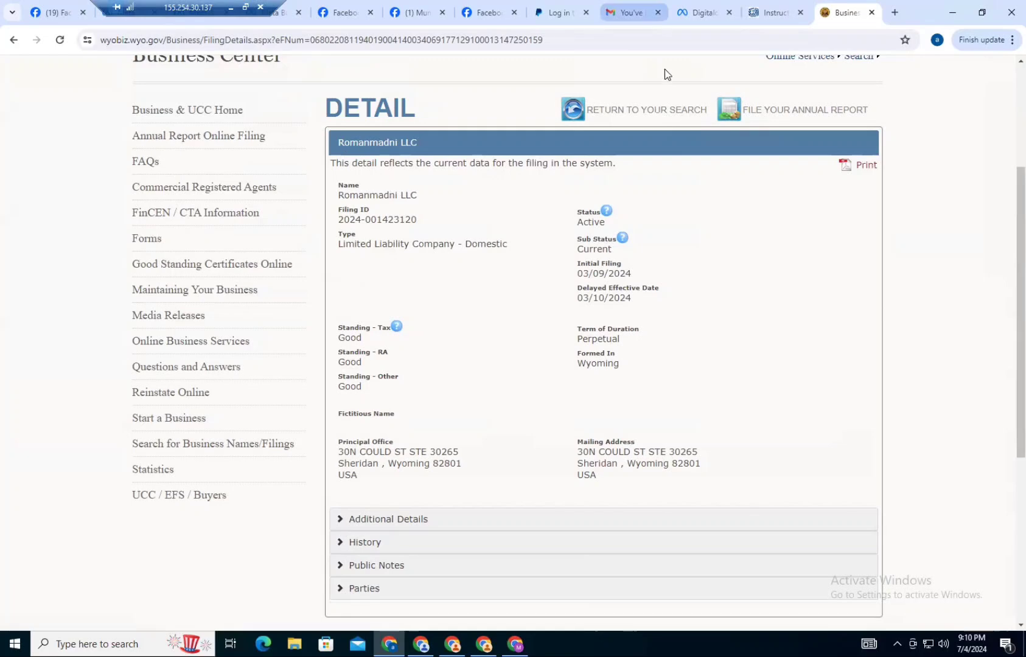
- Examine the IRS Instructions for Form SS-4, from the general instructions to the EIN application methods and the Where To File or Fax table
{"action": "left_click", "coordinate": [768, 13]}
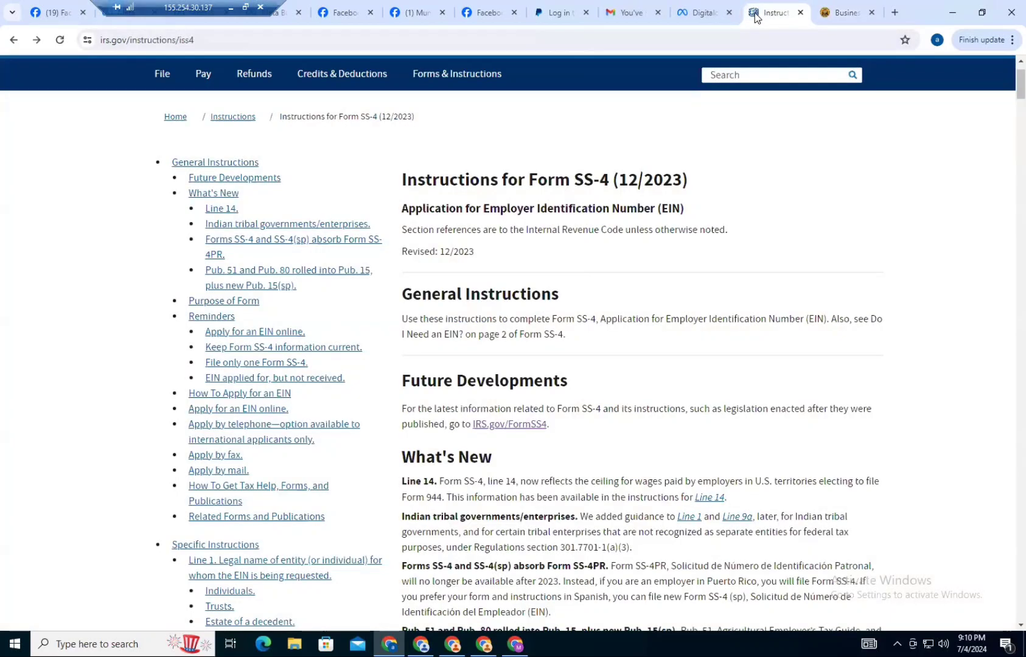
{"action": "mouse_move", "coordinate": [311, 75]}
{"action": "scroll", "coordinate": [487, 305], "scroll_direction": "down", "scroll_amount": 3}
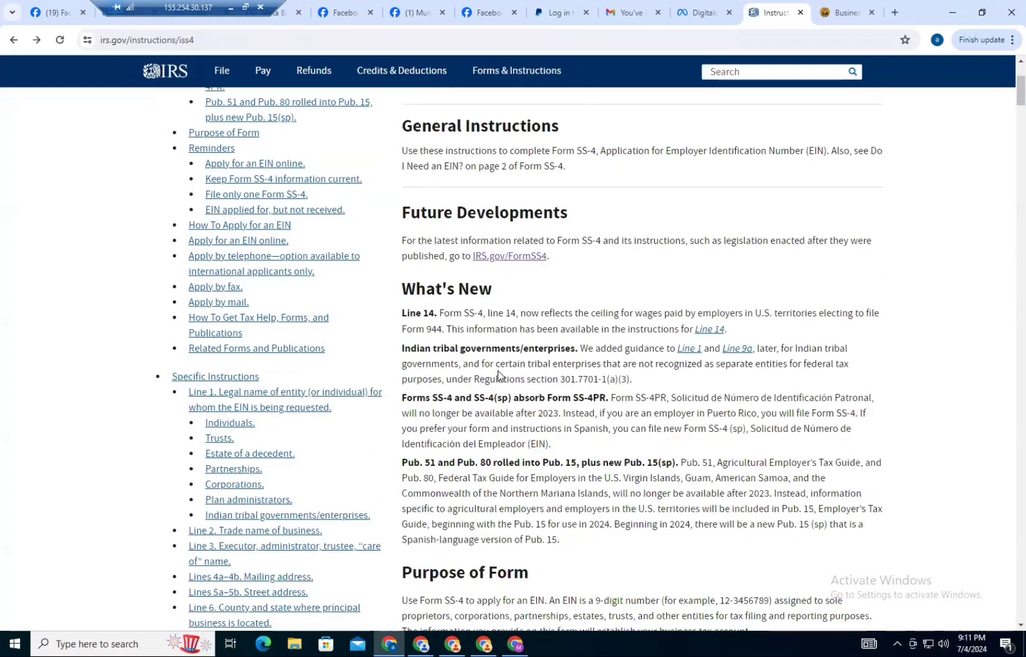
{"action": "scroll", "coordinate": [498, 370], "scroll_direction": "down", "scroll_amount": 4}
{"action": "scroll", "coordinate": [499, 370], "scroll_direction": "down", "scroll_amount": 1}
{"action": "scroll", "coordinate": [499, 375], "scroll_direction": "down", "scroll_amount": 12}
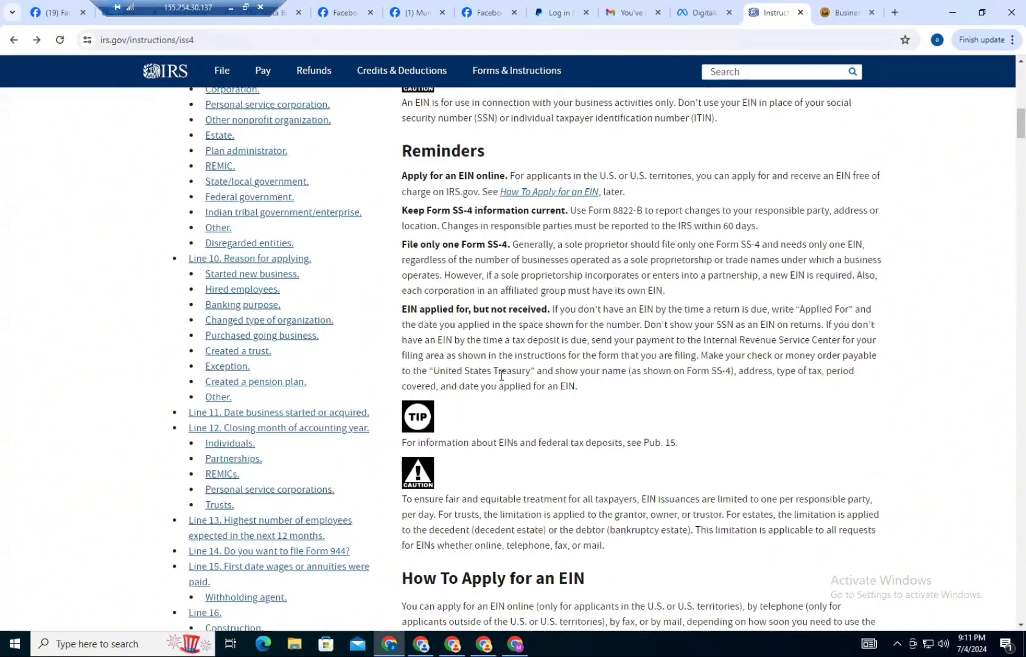
{"action": "scroll", "coordinate": [502, 372], "scroll_direction": "down", "scroll_amount": 6}
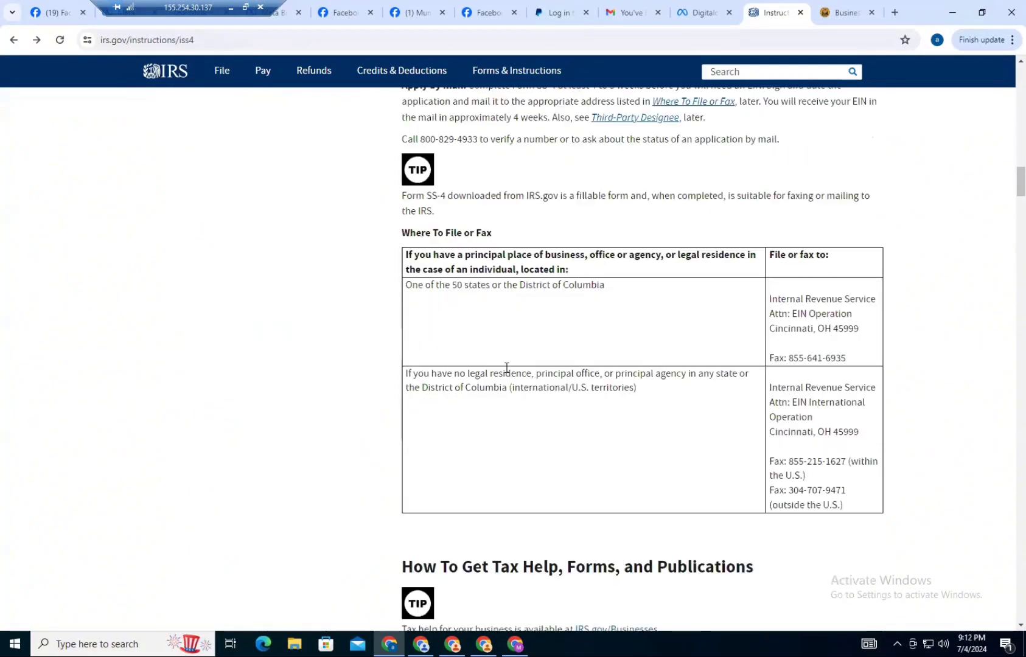
{"action": "scroll", "coordinate": [518, 356], "scroll_direction": "up", "scroll_amount": 5}
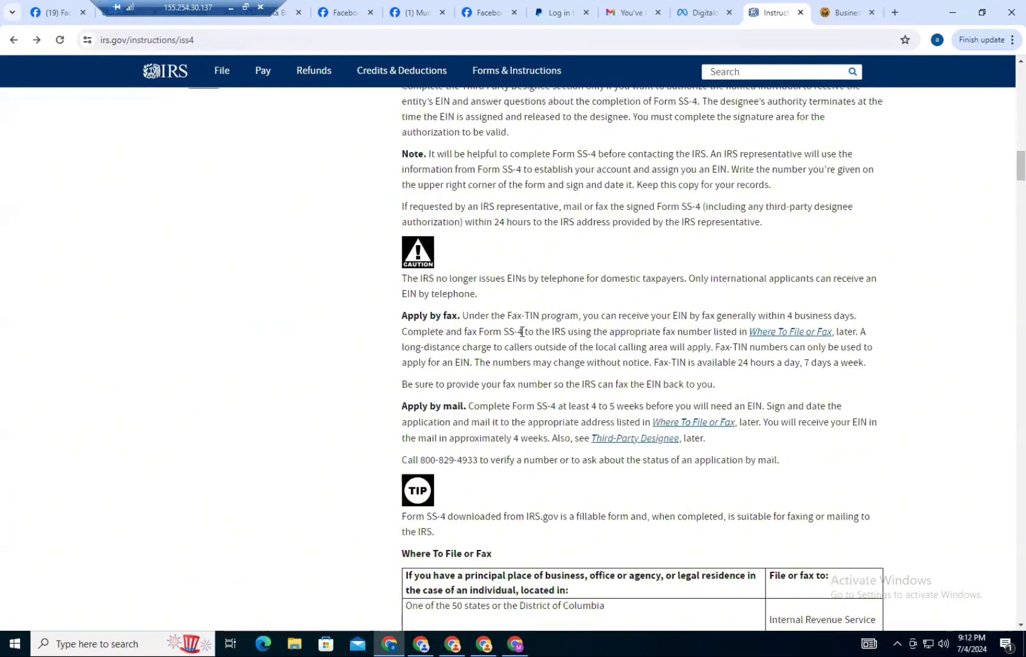
{"action": "scroll", "coordinate": [522, 334], "scroll_direction": "up", "scroll_amount": 10}
{"action": "scroll", "coordinate": [521, 334], "scroll_direction": "up", "scroll_amount": 7}
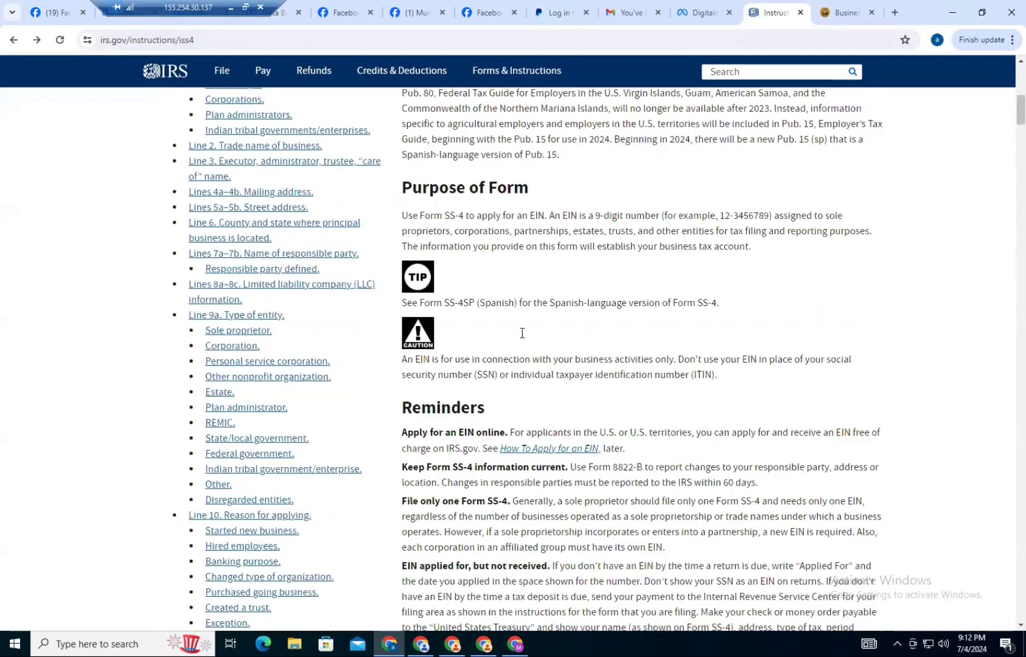
{"action": "scroll", "coordinate": [521, 334], "scroll_direction": "up", "scroll_amount": 7}
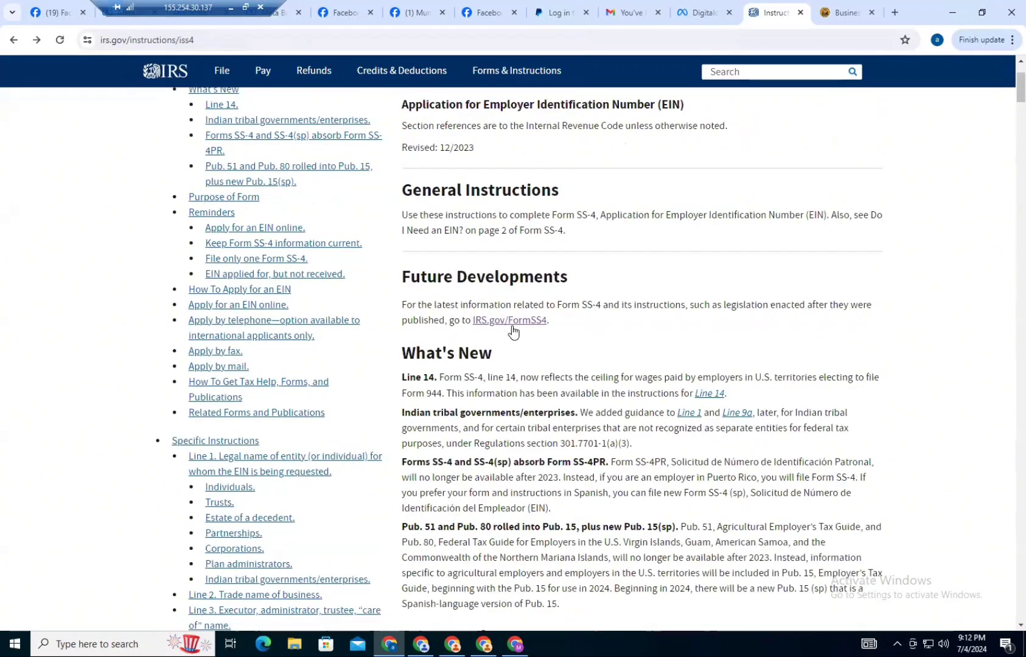
- Open the current Form SS-4 PDF from the IRS About Form SS-4 page and enlarge it to 150%
{"action": "left_click", "coordinate": [510, 323]}
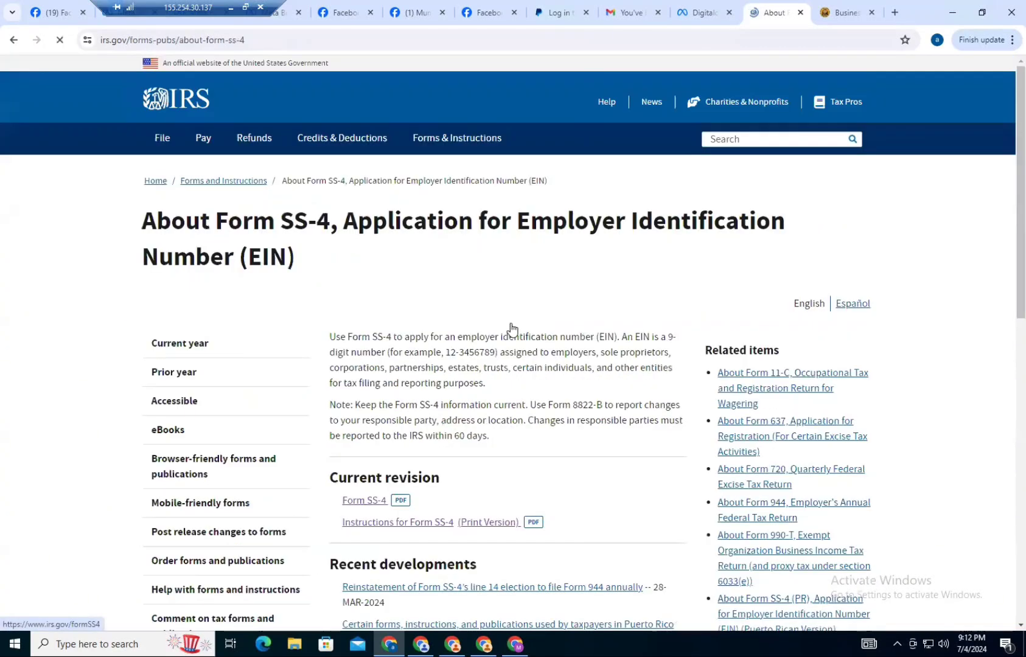
{"action": "left_click", "coordinate": [401, 505]}
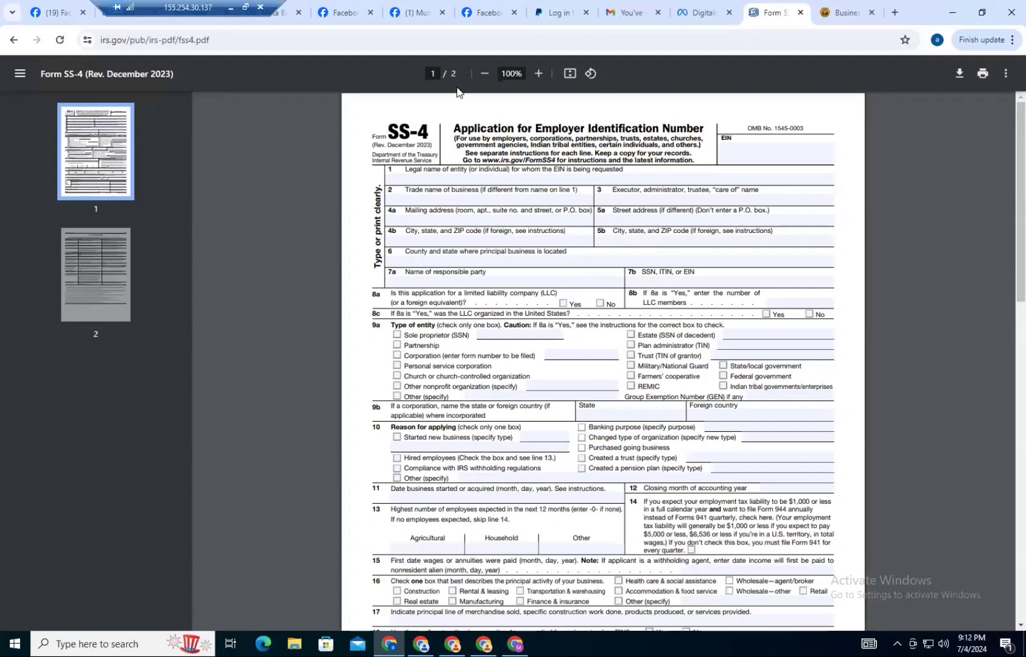
{"action": "left_click", "coordinate": [539, 73]}
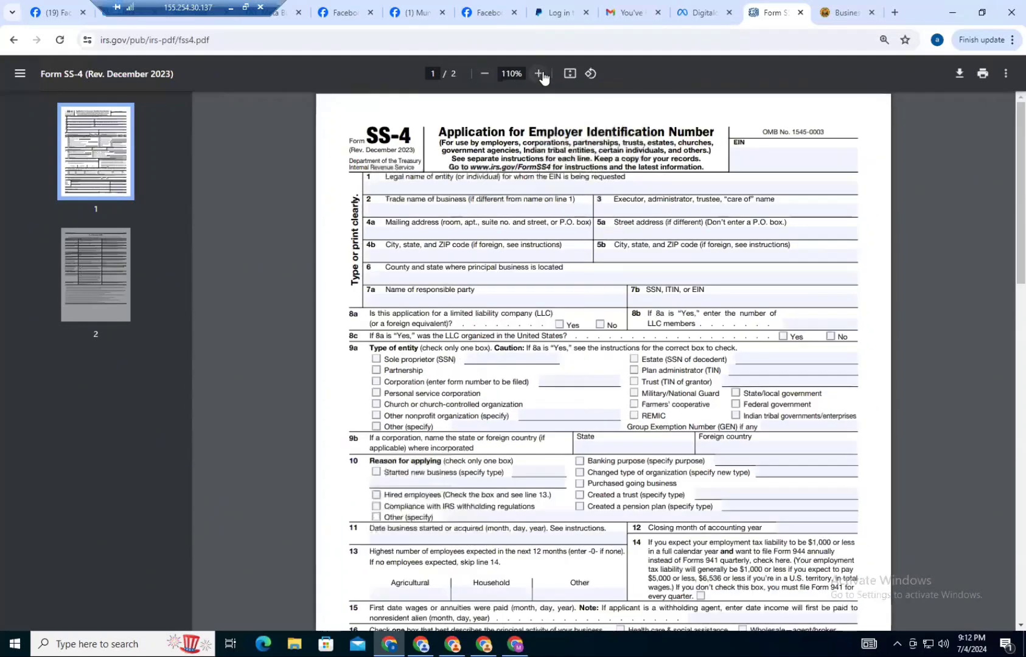
{"action": "left_click", "coordinate": [539, 73]}
{"action": "left_click", "coordinate": [539, 73]}
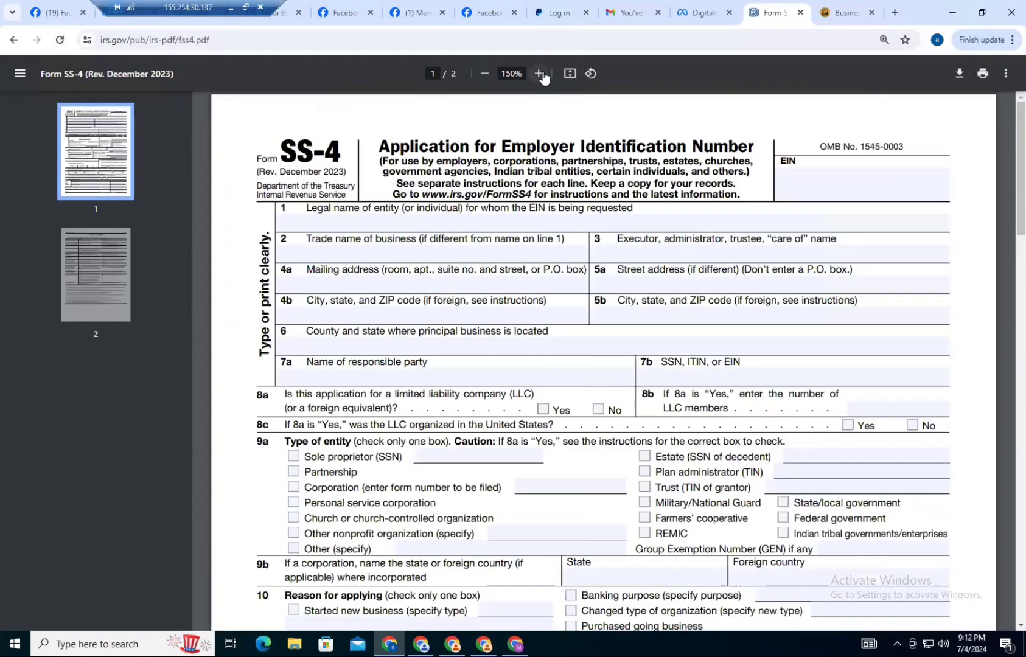
- Save all pages of Form SS-4 as a PDF in Downloads under the file name Form SS-4 (Rev. December 2023)
{"action": "left_click", "coordinate": [983, 75]}
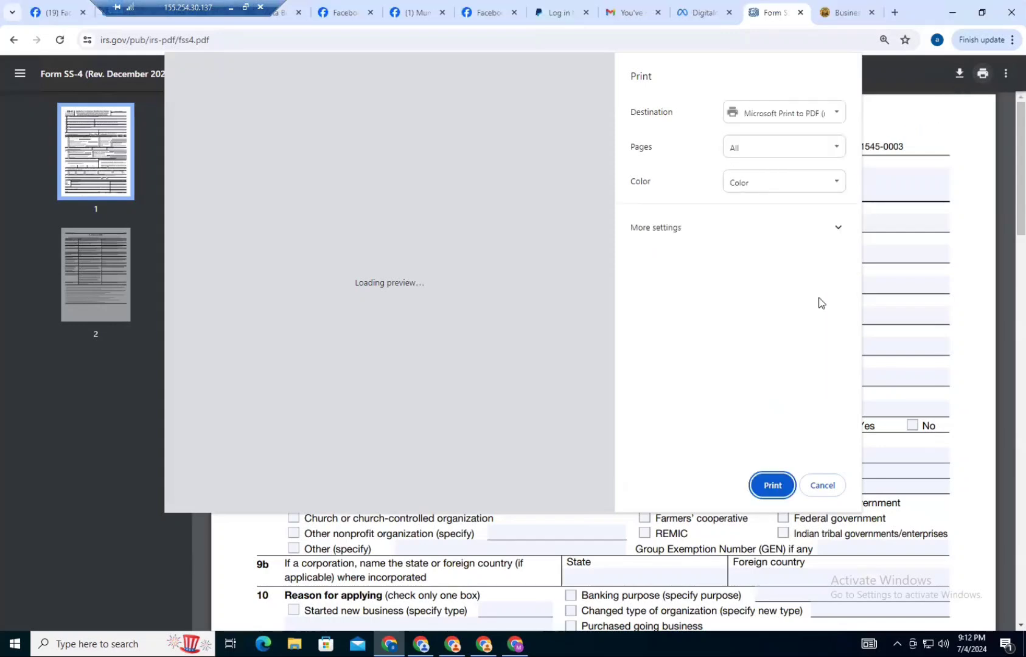
{"action": "left_click", "coordinate": [760, 113]}
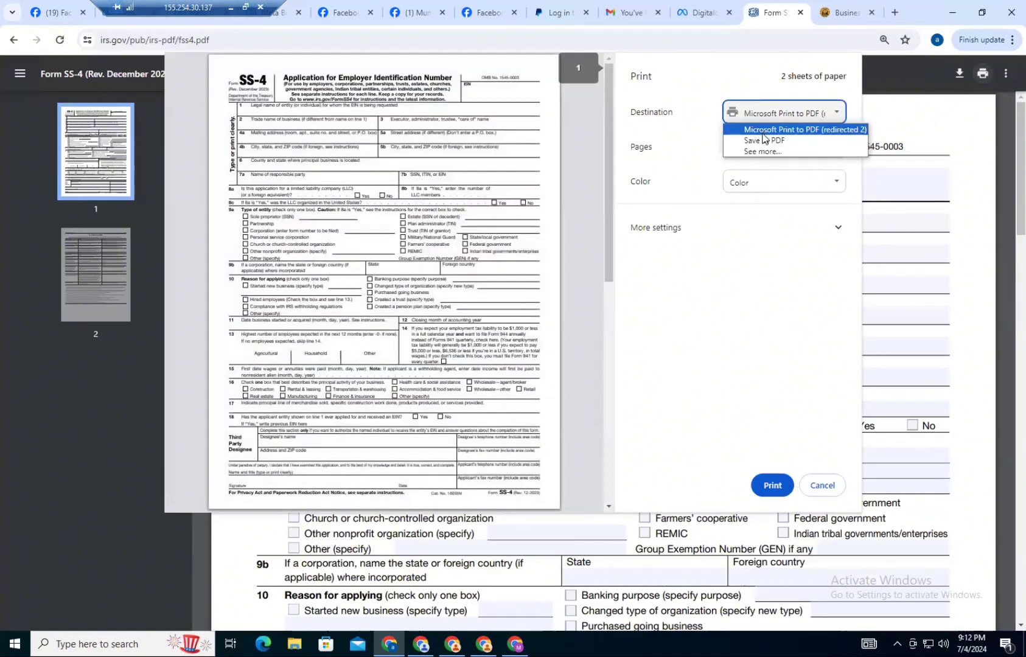
{"action": "left_click", "coordinate": [764, 140]}
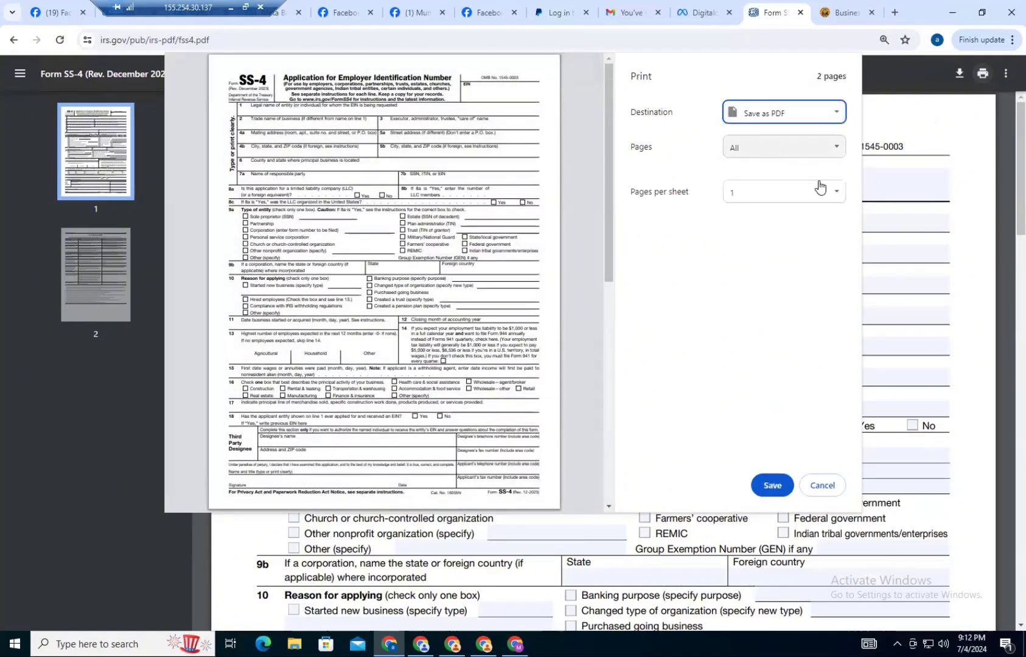
{"action": "left_click", "coordinate": [779, 486]}
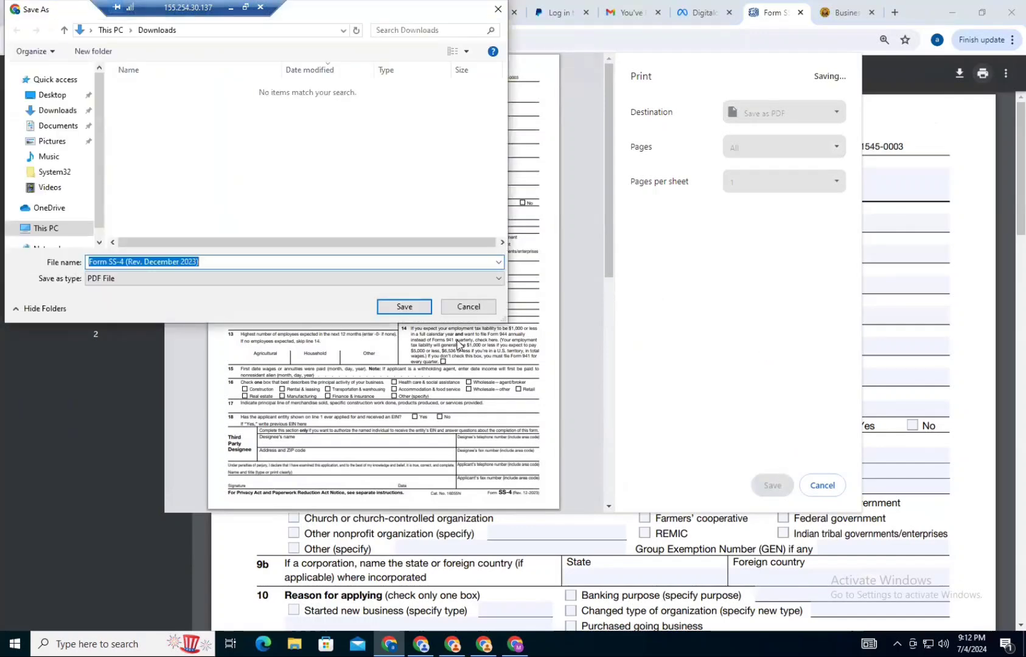
{"action": "left_click", "coordinate": [406, 307]}
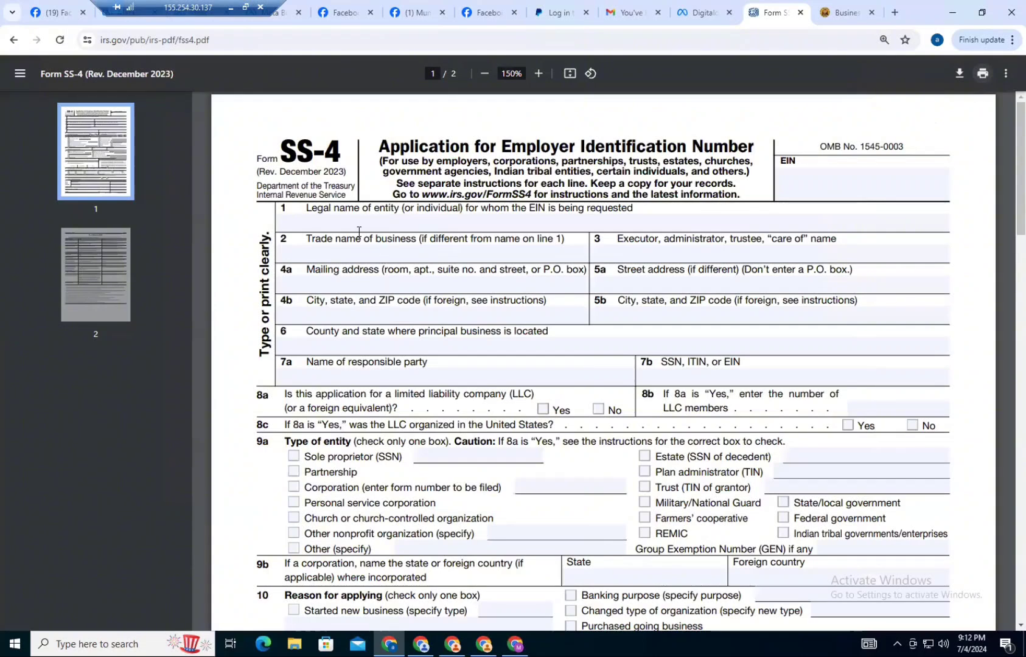
- Leave the remote desktop session and bring up the completed example Form SS-4 PDF in the local Edge browser
{"action": "left_click", "coordinate": [361, 227]}
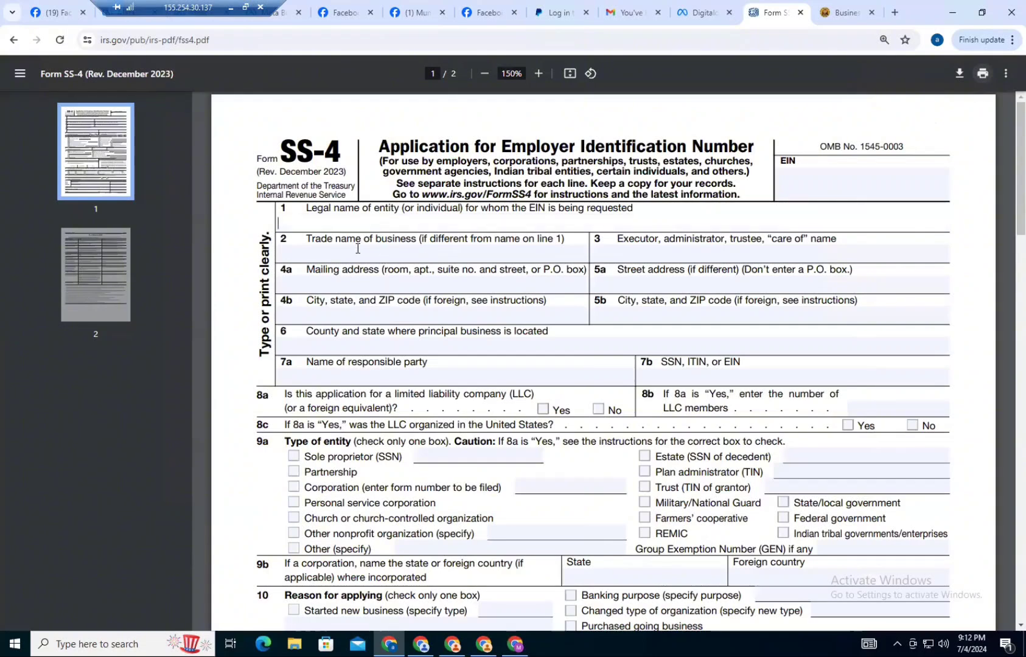
{"action": "left_click", "coordinate": [263, 643]}
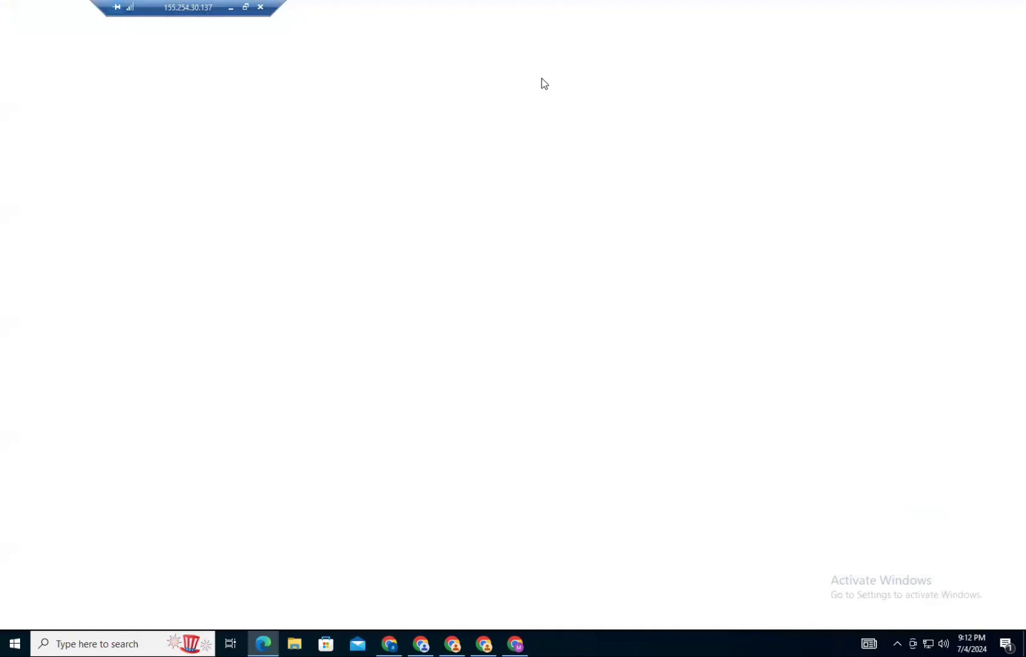
{"action": "left_click", "coordinate": [232, 10]}
{"action": "left_click", "coordinate": [206, 22]}
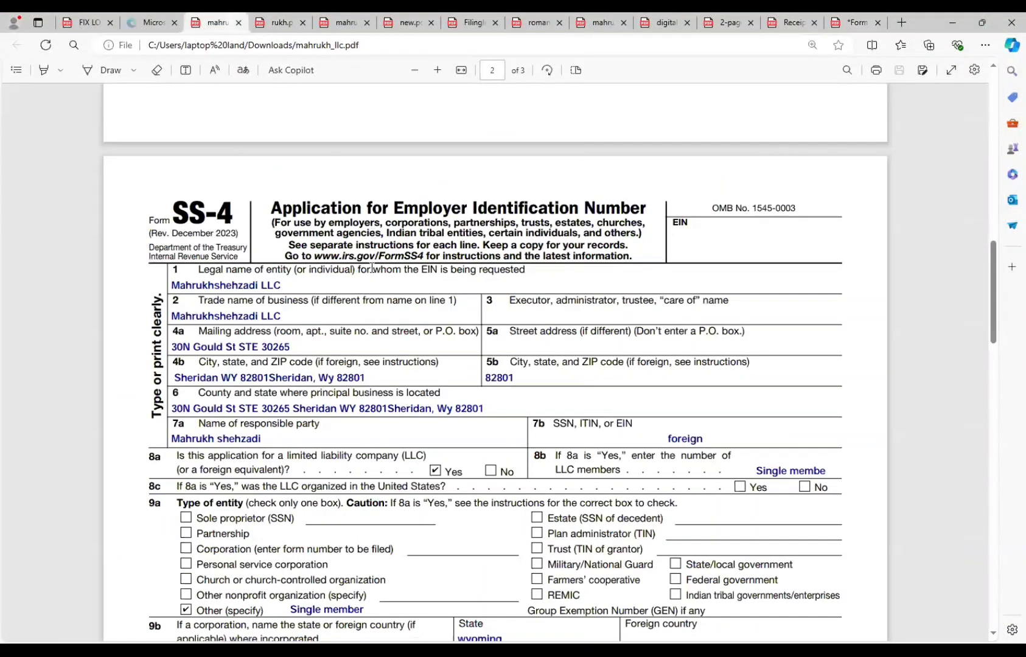
- Examine the example's legal entity name on line 1 and its address entries on lines 4a, 4b and 6
{"action": "scroll", "coordinate": [372, 268], "scroll_direction": "down", "scroll_amount": 1}
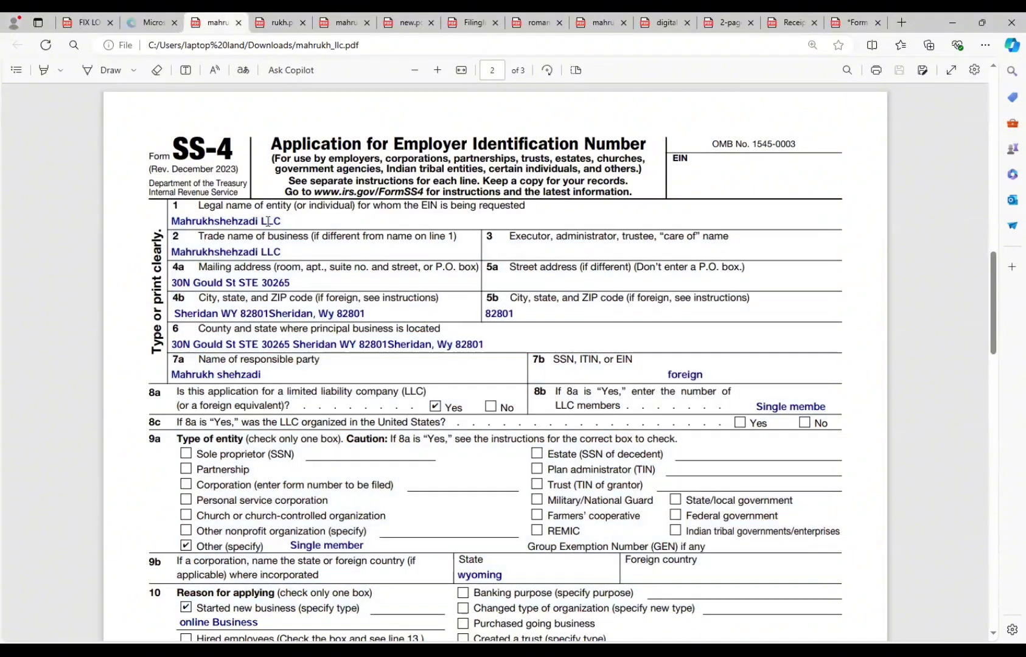
{"action": "double_click", "coordinate": [268, 221]}
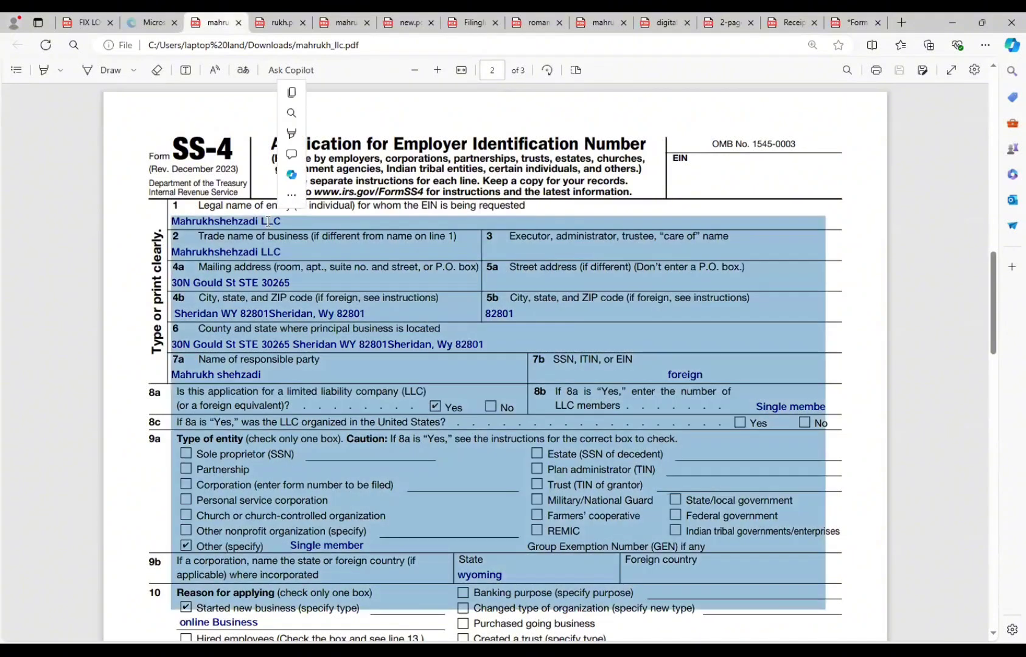
{"action": "left_click", "coordinate": [268, 222]}
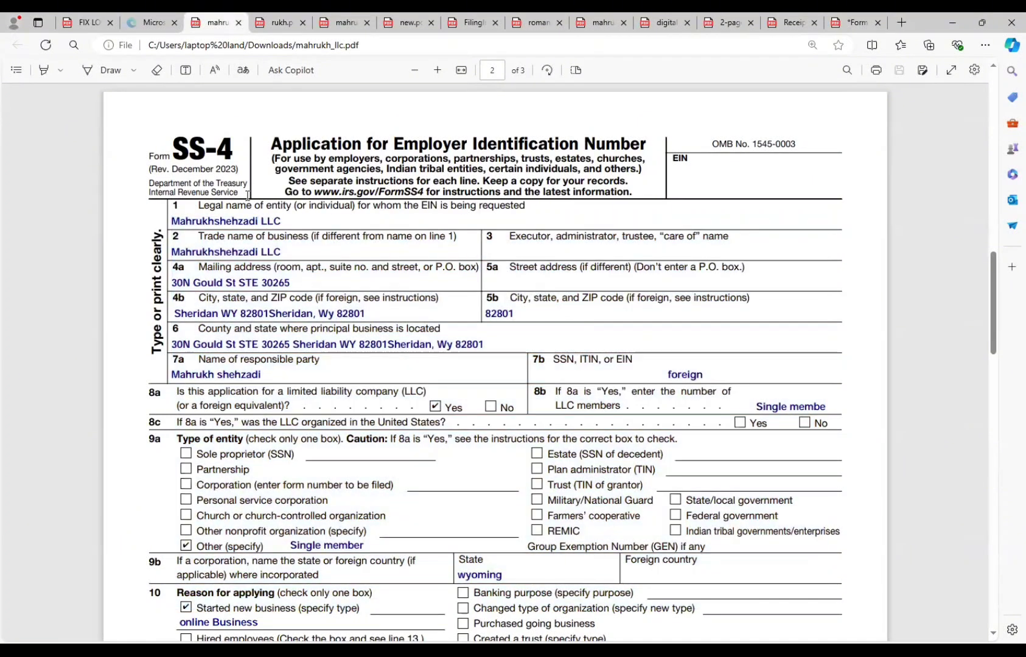
{"action": "left_click", "coordinate": [216, 73]}
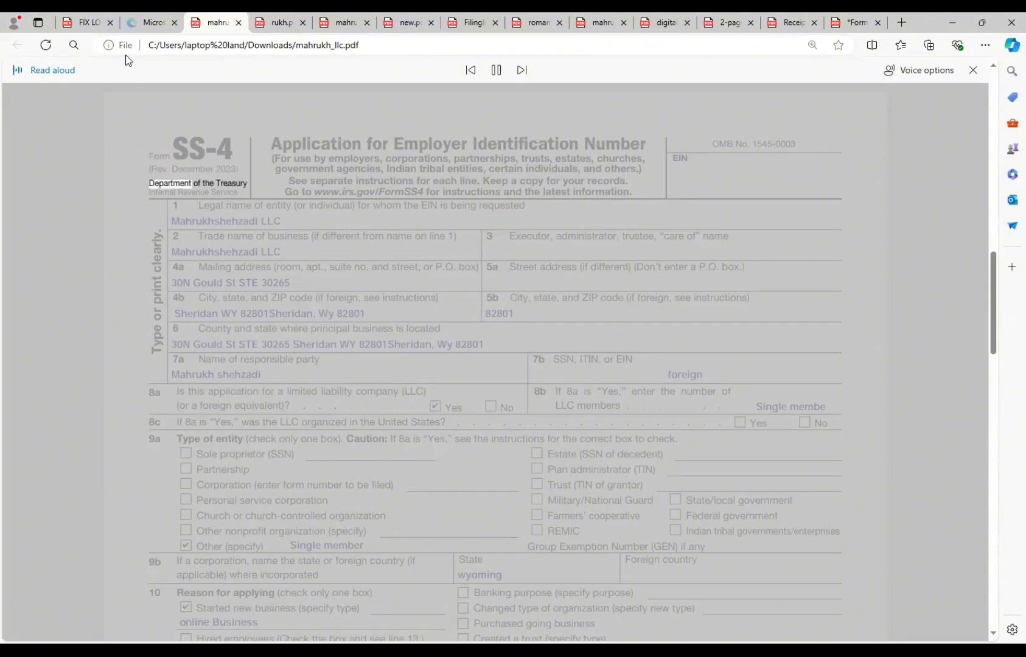
{"action": "left_click", "coordinate": [973, 71]}
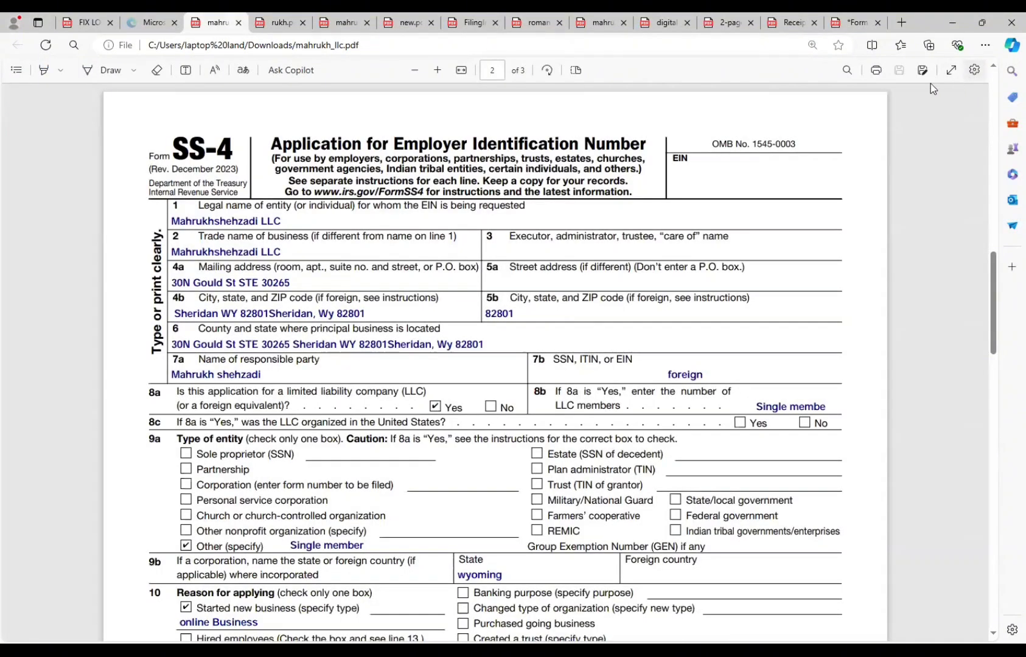
{"action": "triple_click", "coordinate": [259, 220]}
{"action": "left_click", "coordinate": [258, 222]}
{"action": "left_click_drag", "start_coordinate": [174, 282], "coordinate": [291, 284]}
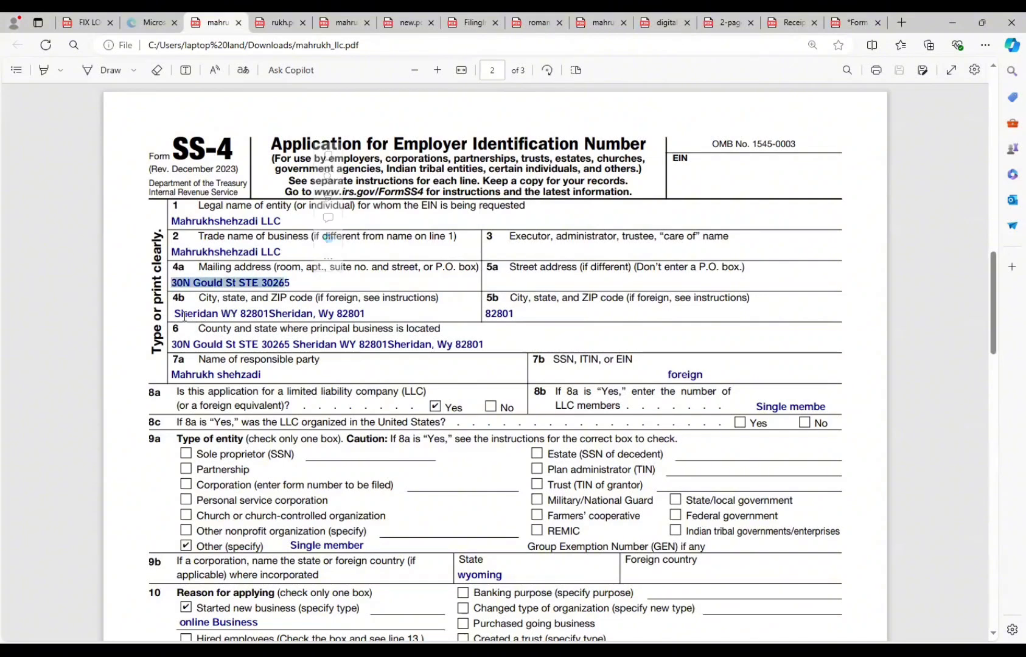
{"action": "left_click_drag", "start_coordinate": [176, 313], "coordinate": [366, 314]}
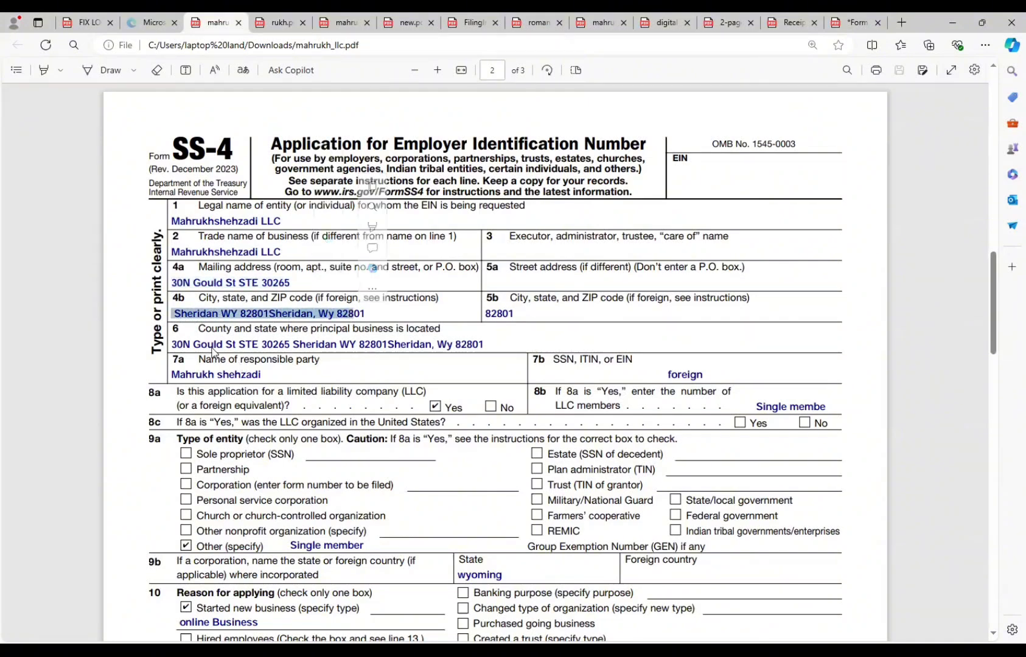
{"action": "left_click_drag", "start_coordinate": [172, 344], "coordinate": [484, 347]}
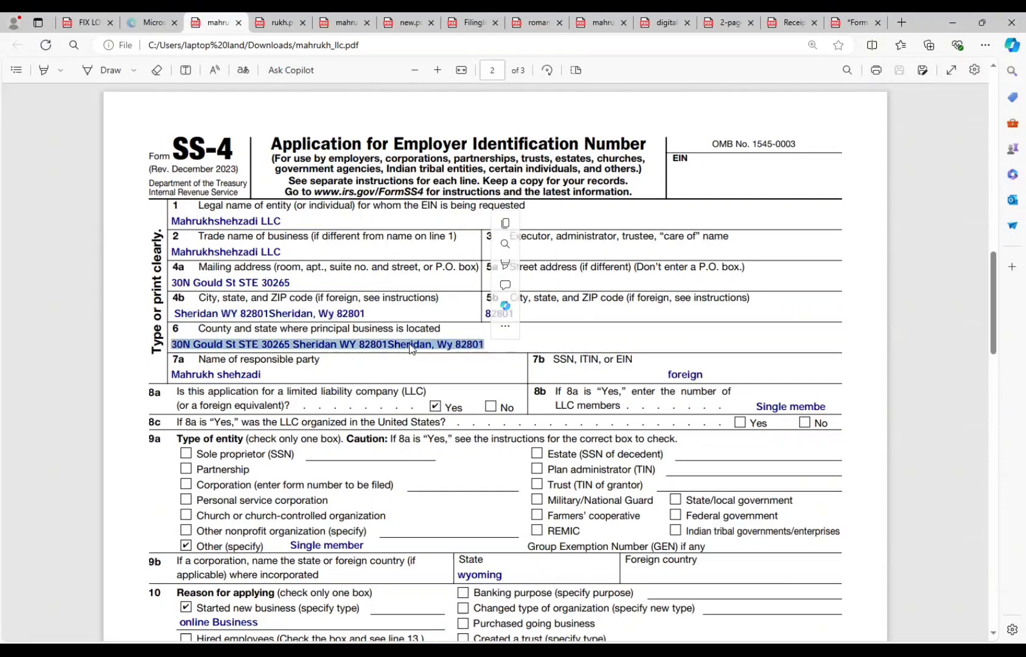
- Examine the example's responsible party on line 7a, ZIP code on line 5b and SSN, ITIN, or EIN entry on line 7b
{"action": "triple_click", "coordinate": [196, 375]}
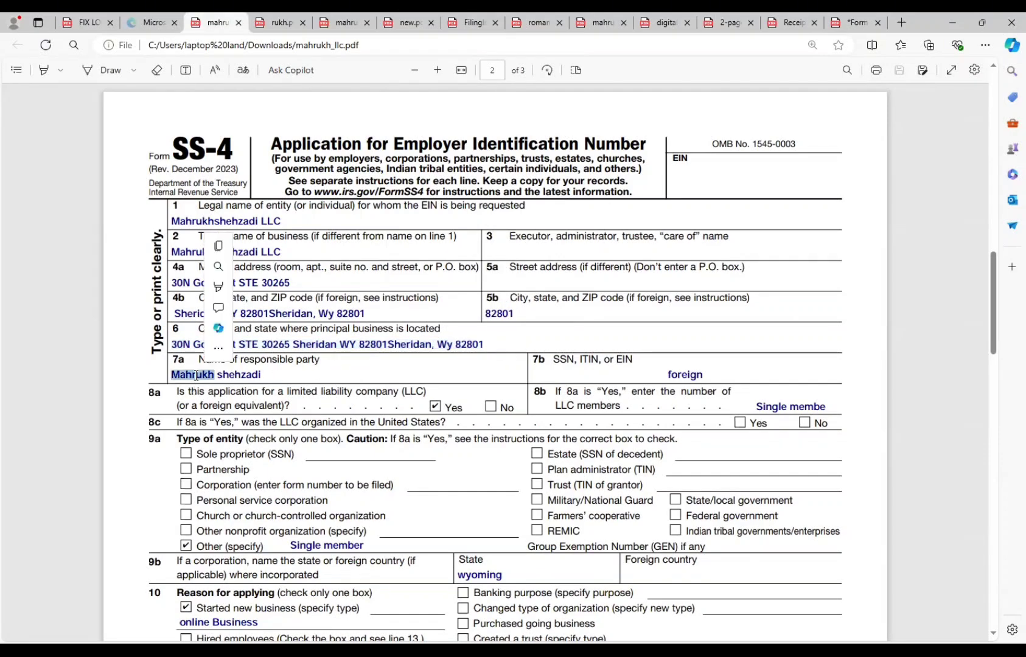
{"action": "left_click", "coordinate": [196, 378]}
{"action": "double_click", "coordinate": [214, 375]}
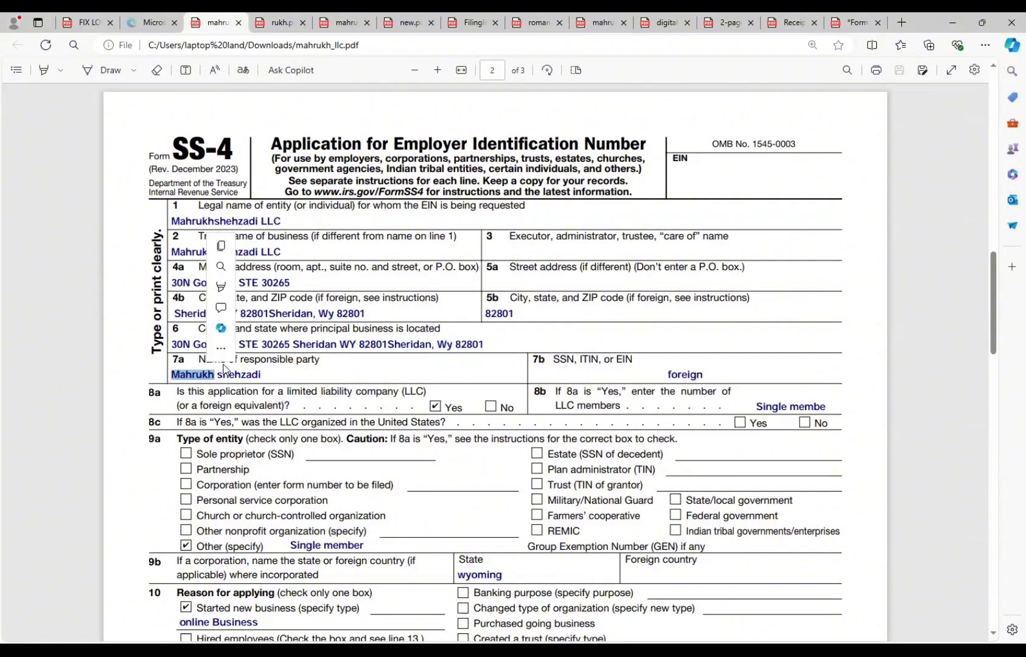
{"action": "left_click", "coordinate": [239, 378]}
{"action": "double_click", "coordinate": [501, 318]}
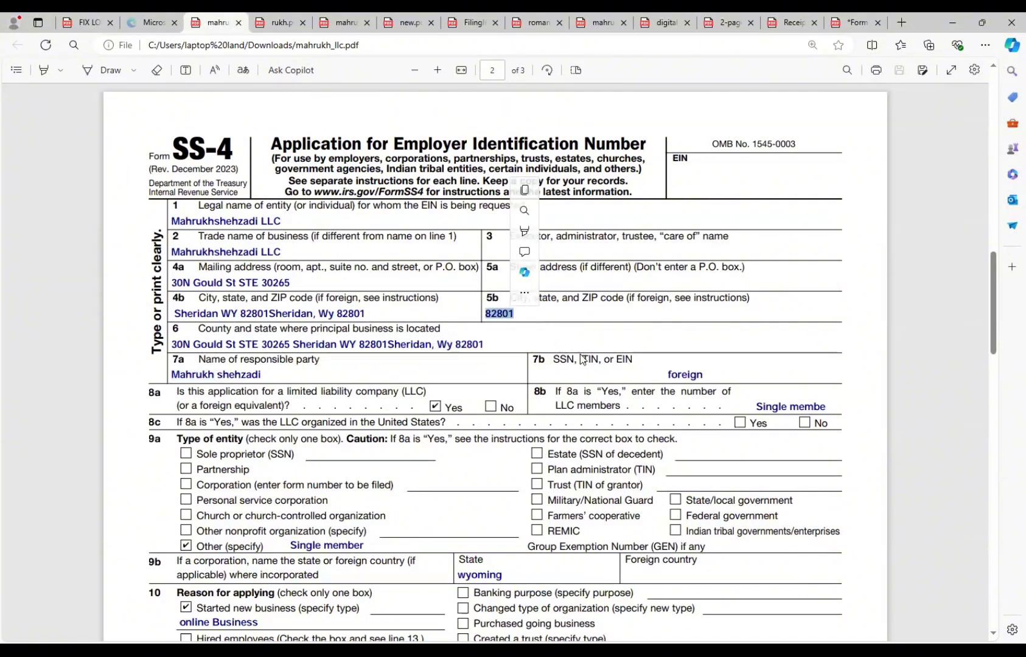
{"action": "triple_click", "coordinate": [669, 381]}
{"action": "left_click", "coordinate": [669, 378]}
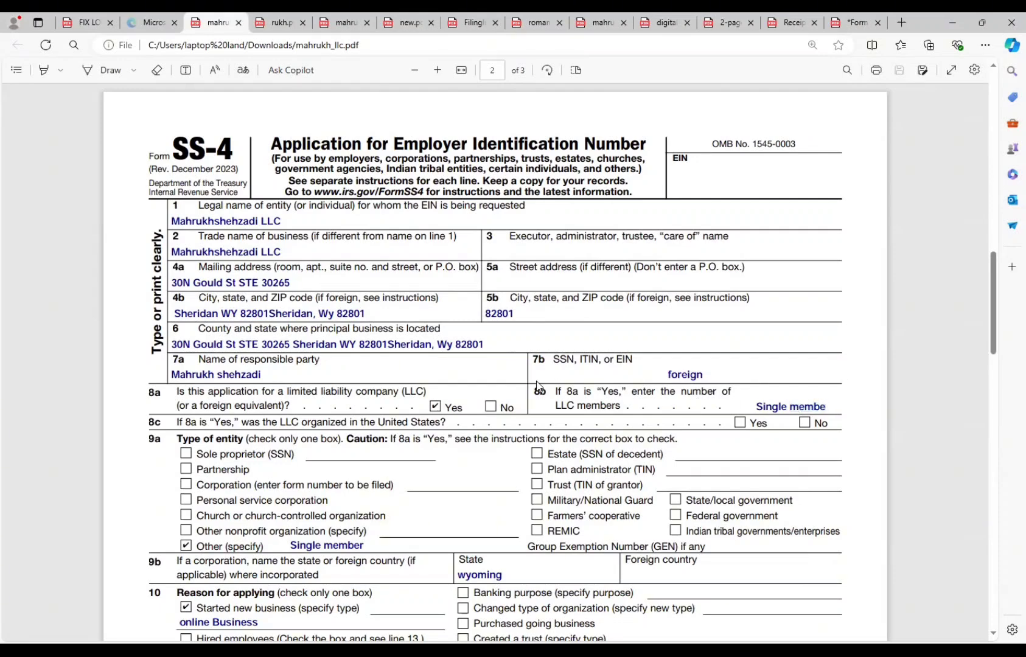
- Examine the example's entity type, reason for applying, business start date, accounting year closing month and expected employee entries on lines 8a to 13
{"action": "scroll", "coordinate": [442, 404], "scroll_direction": "down", "scroll_amount": 3}
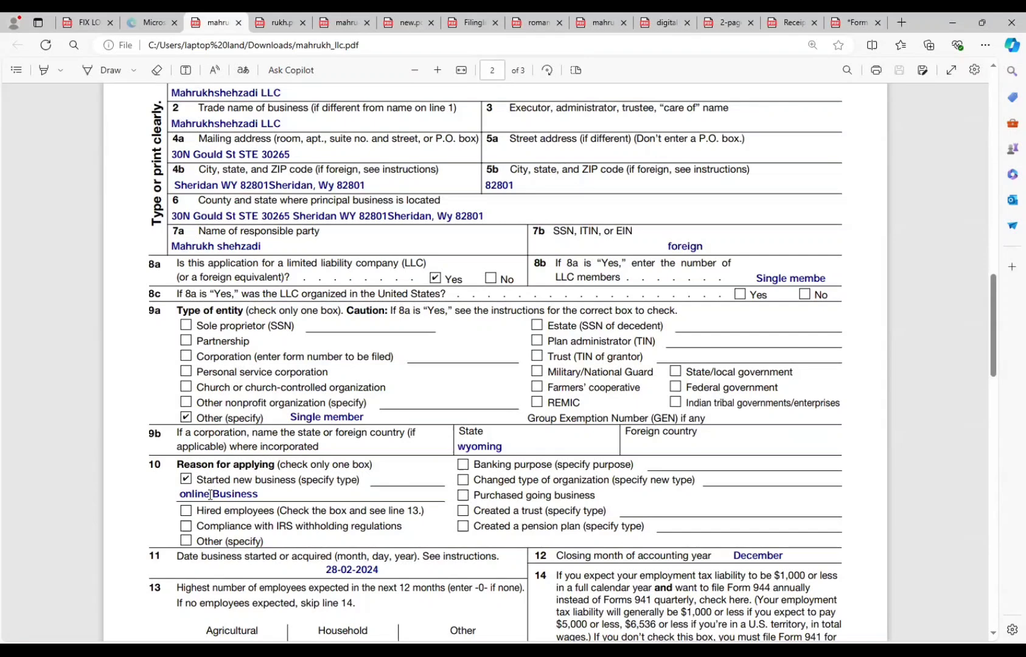
{"action": "scroll", "coordinate": [307, 525], "scroll_direction": "down", "scroll_amount": 3}
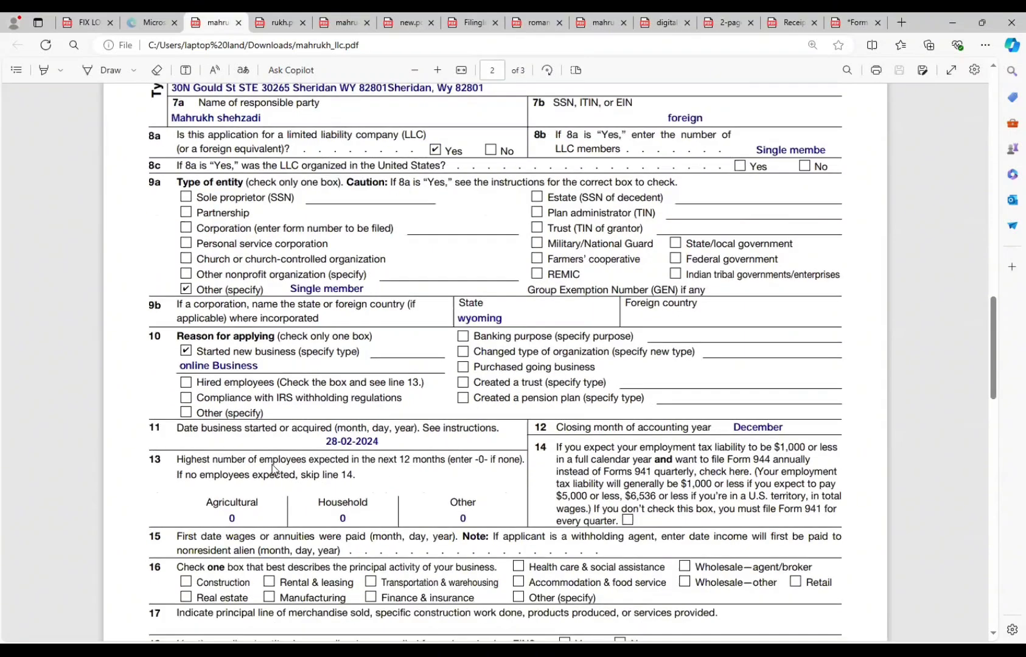
{"action": "double_click", "coordinate": [375, 445]}
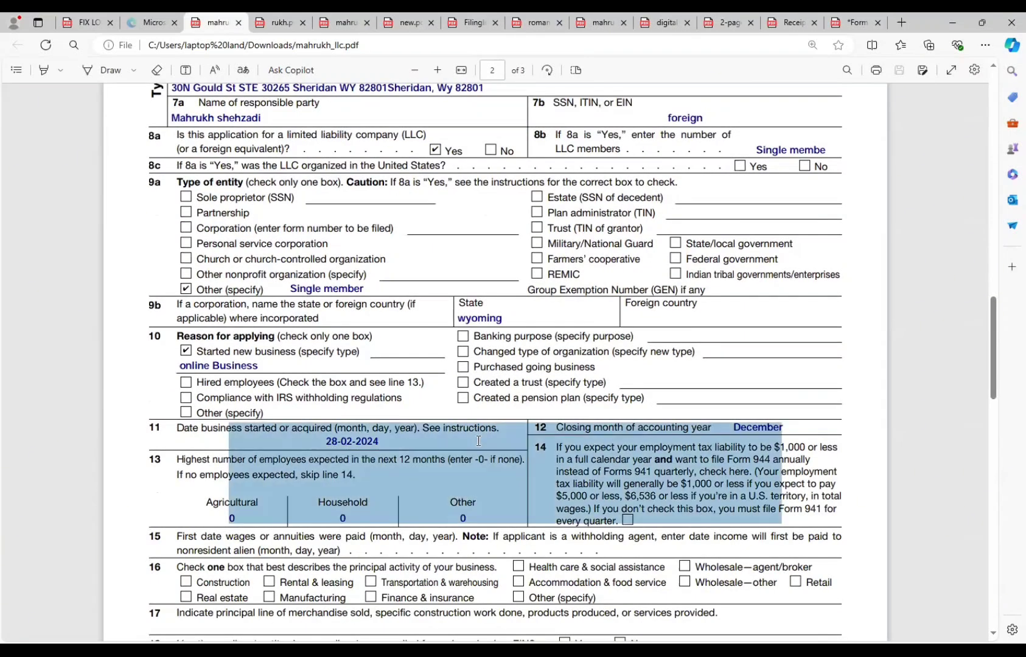
{"action": "left_click", "coordinate": [375, 445]}
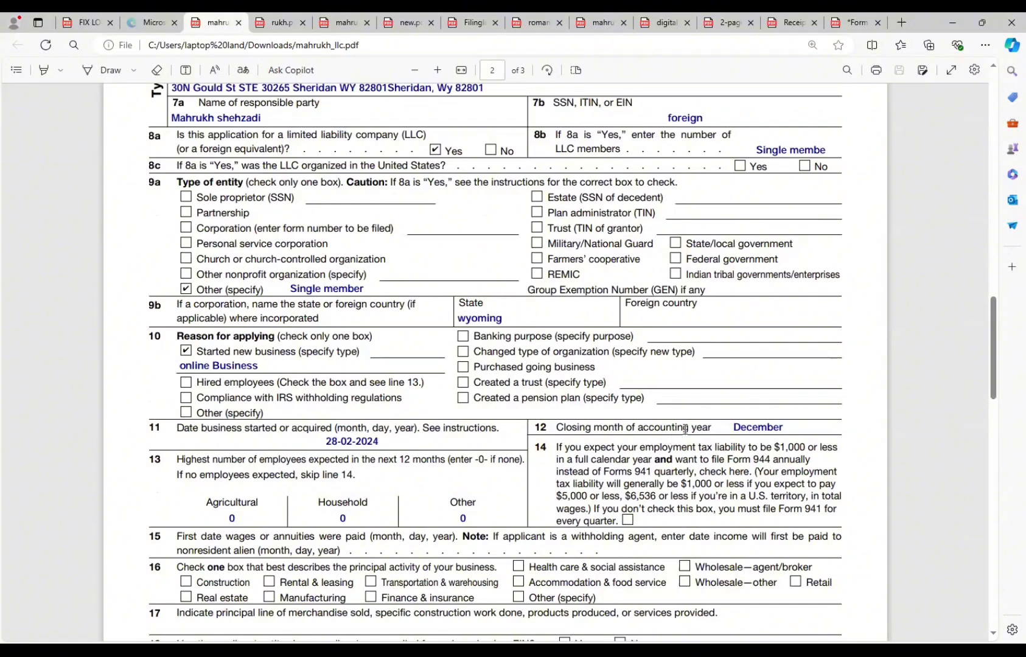
{"action": "double_click", "coordinate": [755, 427]}
{"action": "scroll", "coordinate": [756, 427], "scroll_direction": "down", "scroll_amount": 2}
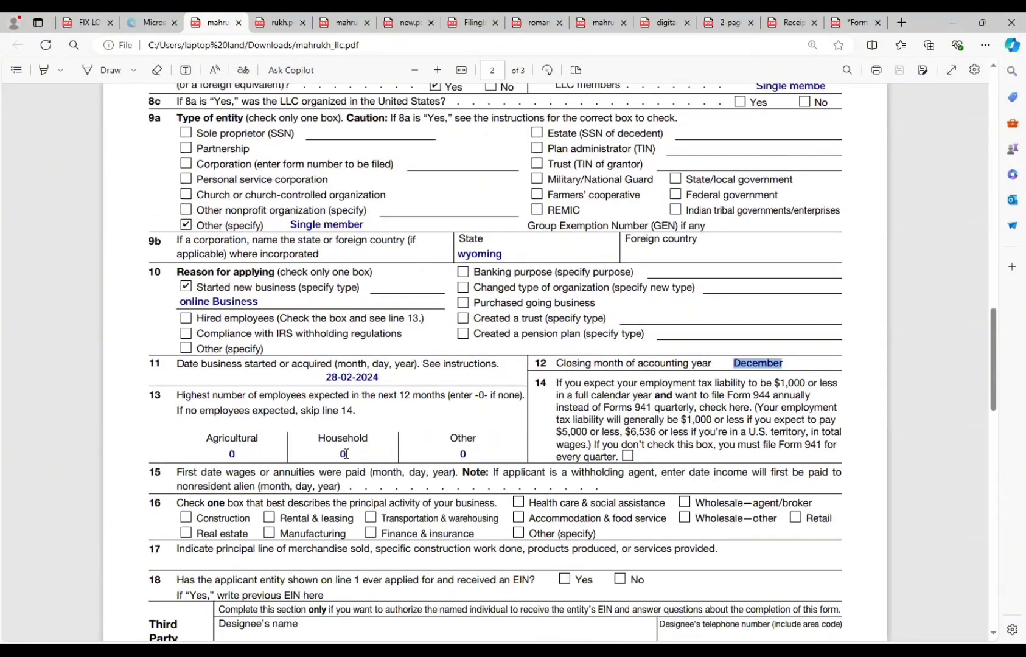
- Examine the applicant's printed name and signature at the end of the example form's first page
{"action": "scroll", "coordinate": [444, 461], "scroll_direction": "down", "scroll_amount": 5}
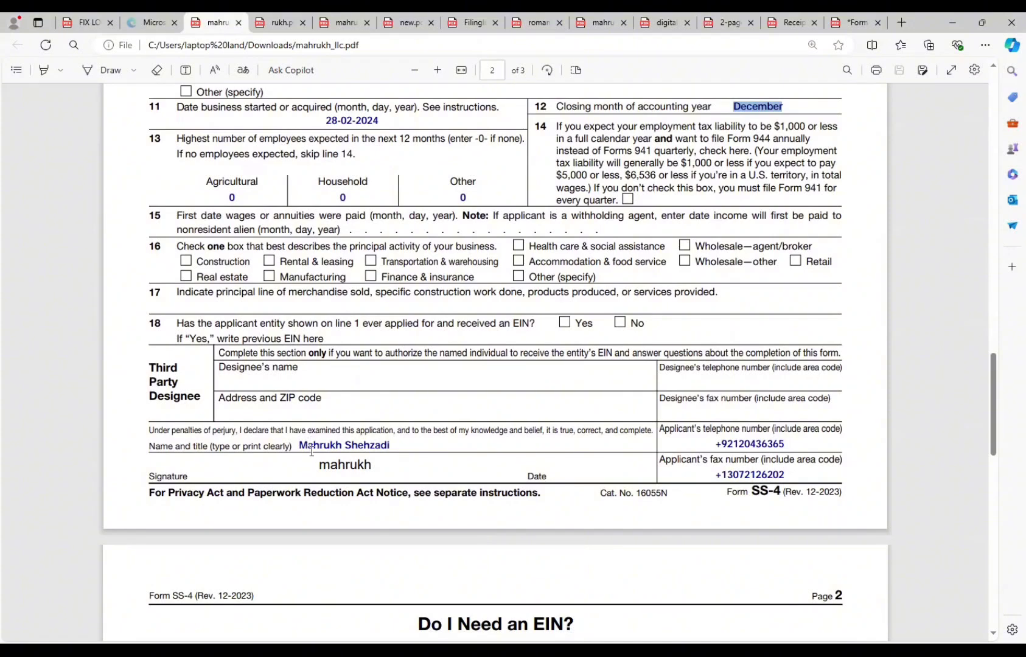
{"action": "left_click_drag", "start_coordinate": [290, 447], "coordinate": [390, 447]}
{"action": "double_click", "coordinate": [337, 465]}
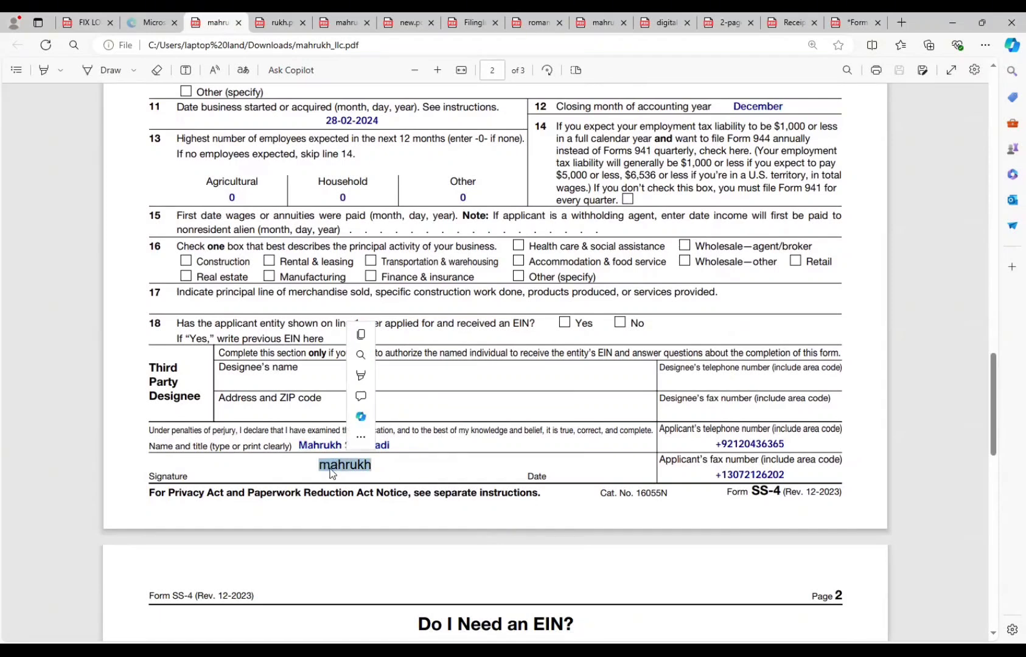
{"action": "left_click", "coordinate": [375, 474]}
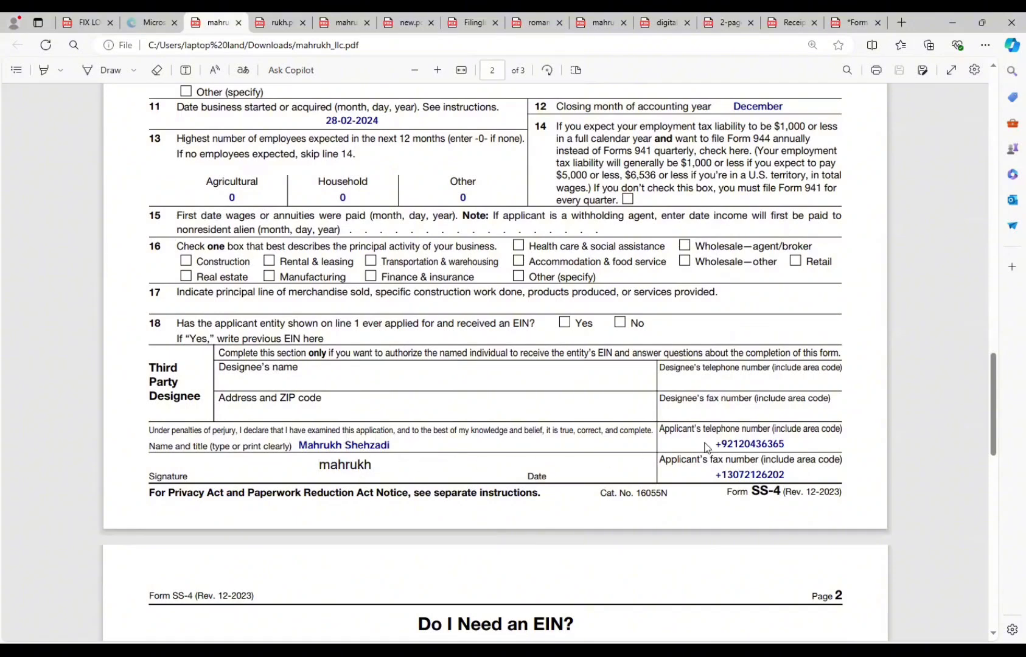
- Examine the applicant's telephone number, fax number and date fields in the example form's signature section
{"action": "left_click_drag", "start_coordinate": [717, 445], "coordinate": [777, 451]}
{"action": "left_click", "coordinate": [767, 448]}
{"action": "double_click", "coordinate": [768, 449]}
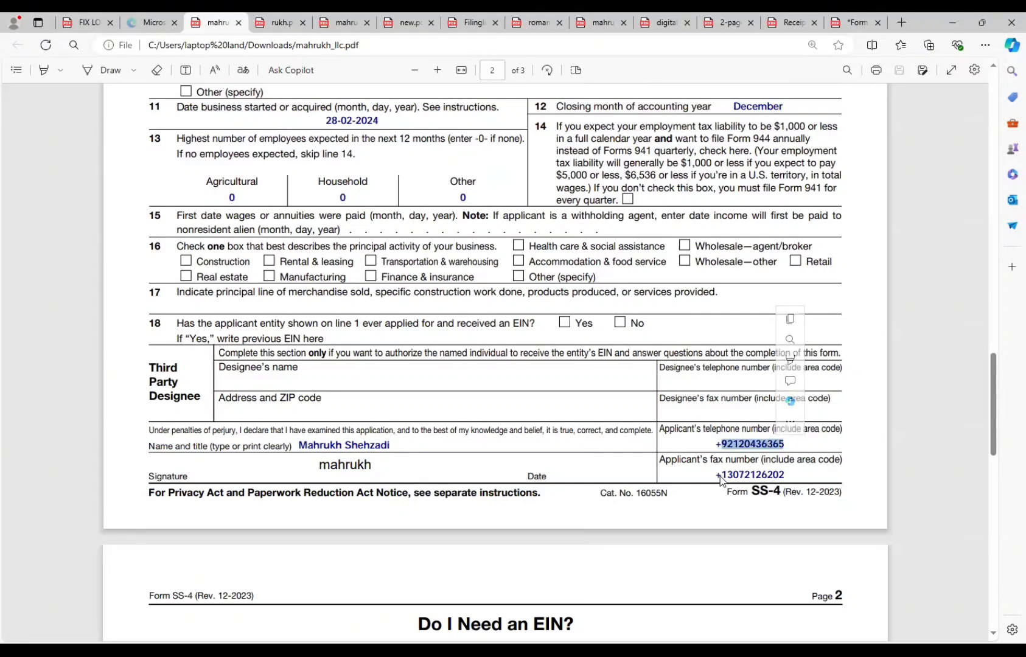
{"action": "left_click_drag", "start_coordinate": [713, 475], "coordinate": [802, 476]}
{"action": "left_click", "coordinate": [802, 476]}
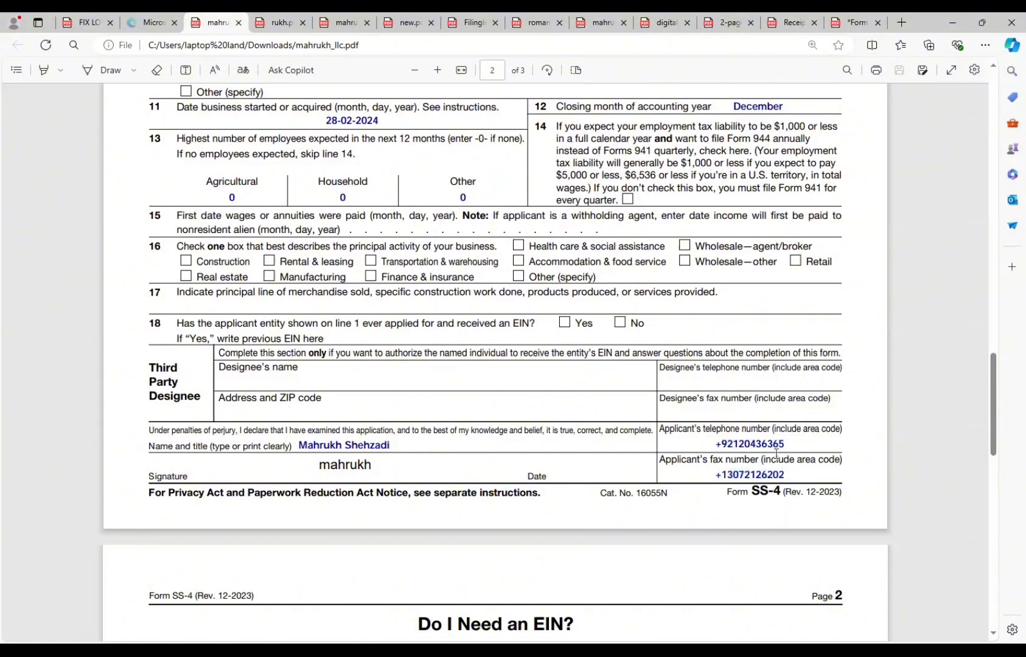
{"action": "double_click", "coordinate": [739, 476]}
{"action": "left_click_drag", "start_coordinate": [712, 475], "coordinate": [811, 474]}
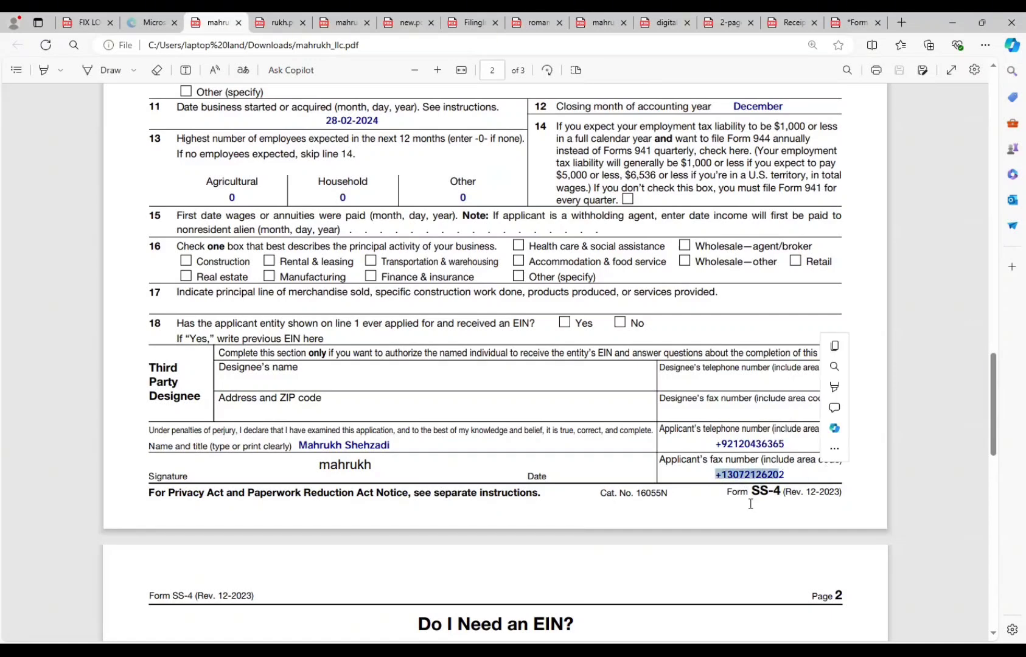
{"action": "scroll", "coordinate": [743, 513], "scroll_direction": "down", "scroll_amount": 6}
{"action": "scroll", "coordinate": [770, 426], "scroll_direction": "up", "scroll_amount": 5}
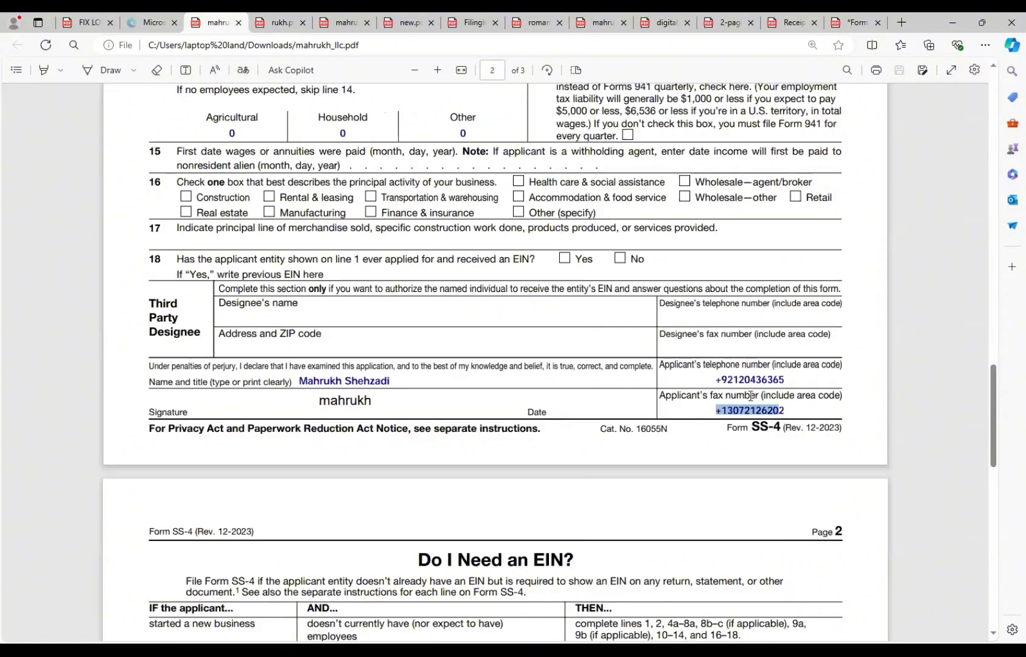
{"action": "scroll", "coordinate": [487, 522], "scroll_direction": "up", "scroll_amount": 1}
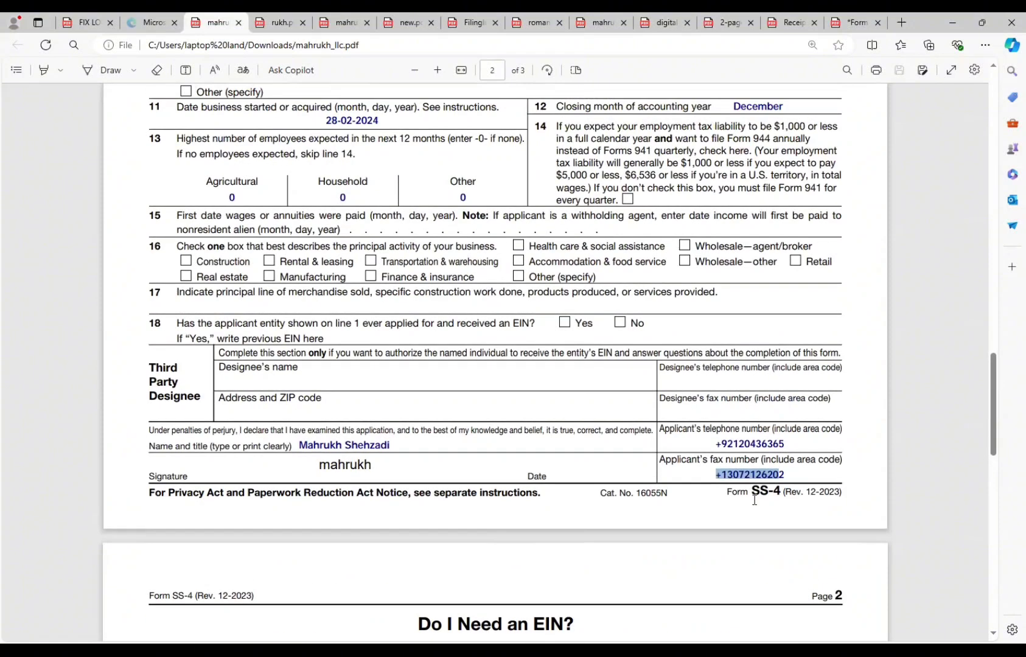
{"action": "double_click", "coordinate": [747, 447]}
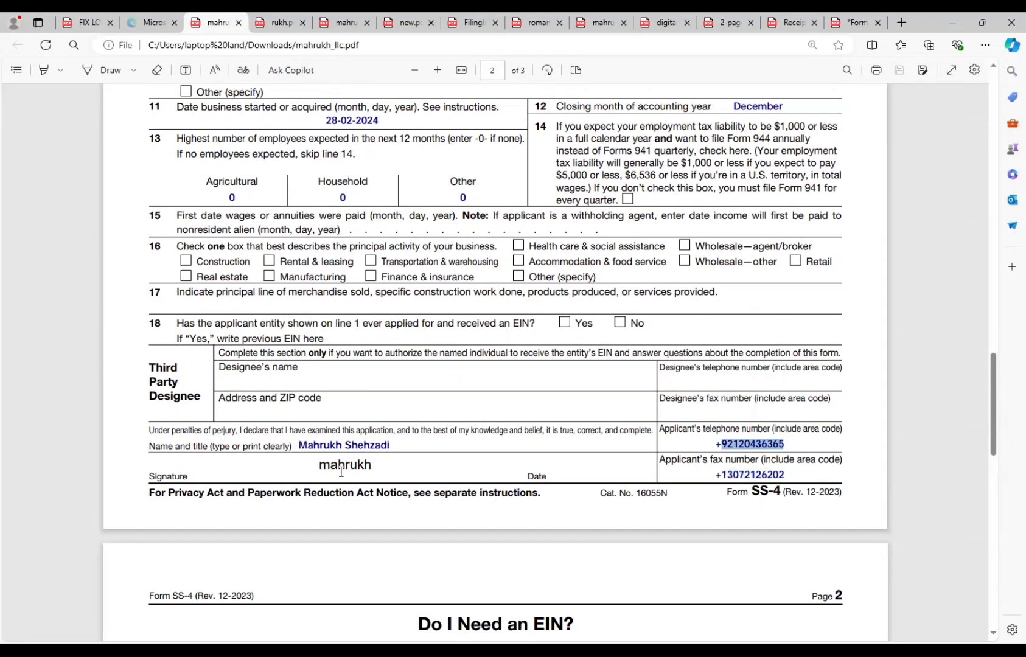
{"action": "left_click", "coordinate": [569, 477]}
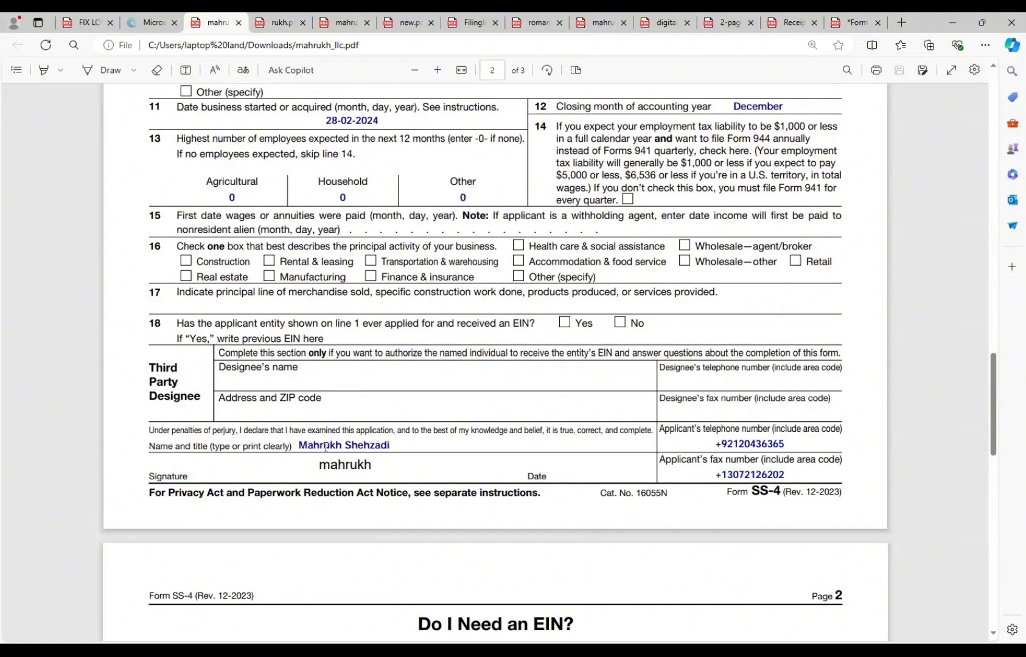
- Review the example form again from line 18 back up to the legal entity name on line 1
{"action": "scroll", "coordinate": [268, 388], "scroll_direction": "up", "scroll_amount": 2}
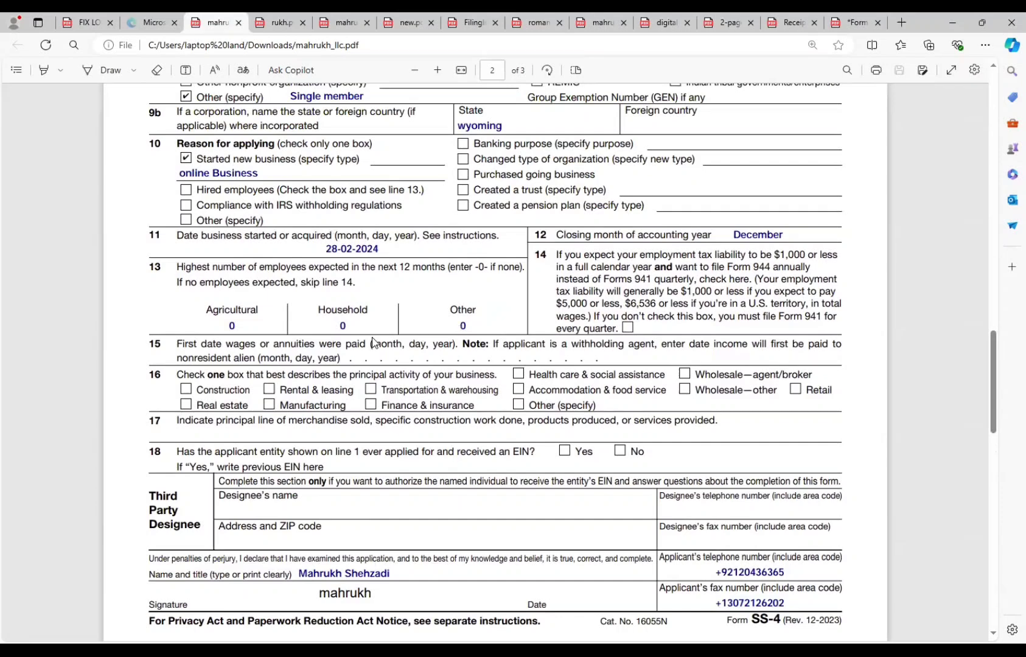
{"action": "scroll", "coordinate": [373, 344], "scroll_direction": "up", "scroll_amount": 2}
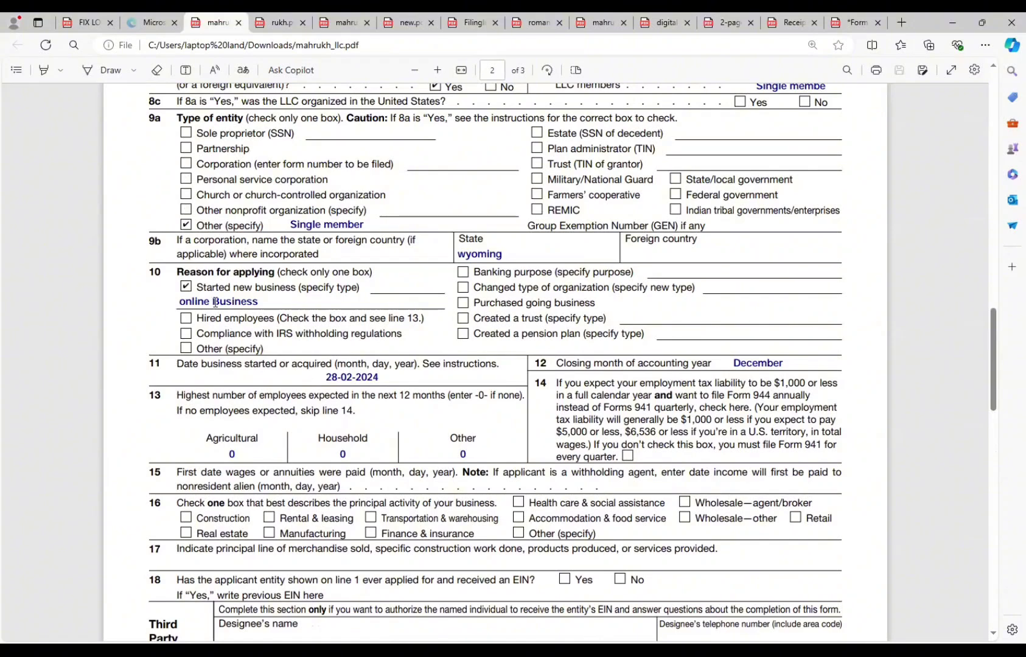
{"action": "scroll", "coordinate": [215, 302], "scroll_direction": "up", "scroll_amount": 1}
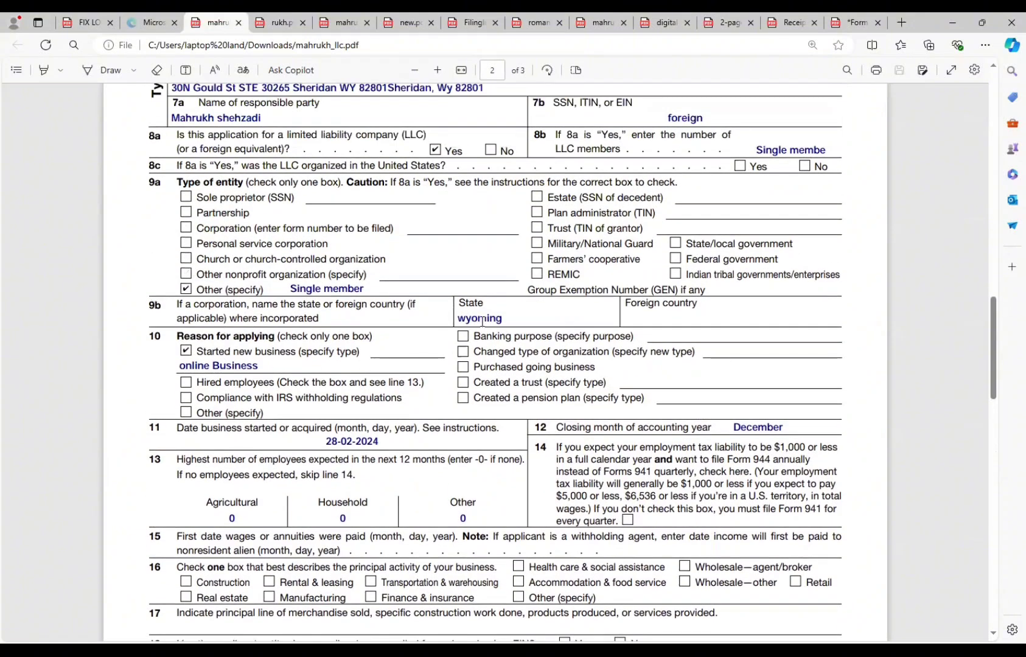
{"action": "scroll", "coordinate": [600, 319], "scroll_direction": "up", "scroll_amount": 1}
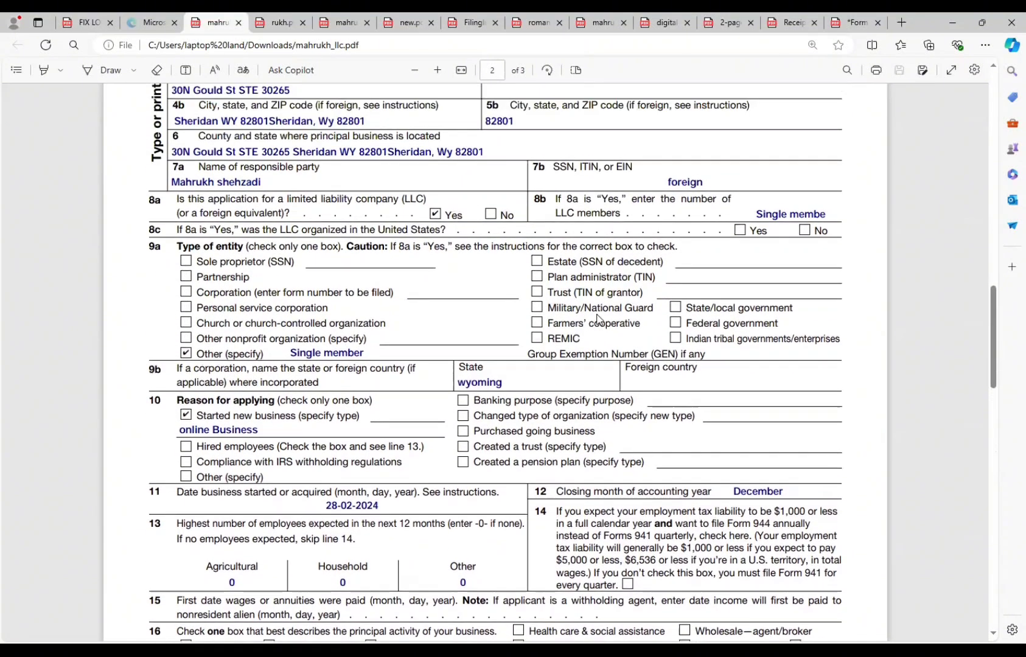
{"action": "scroll", "coordinate": [598, 319], "scroll_direction": "up", "scroll_amount": 3}
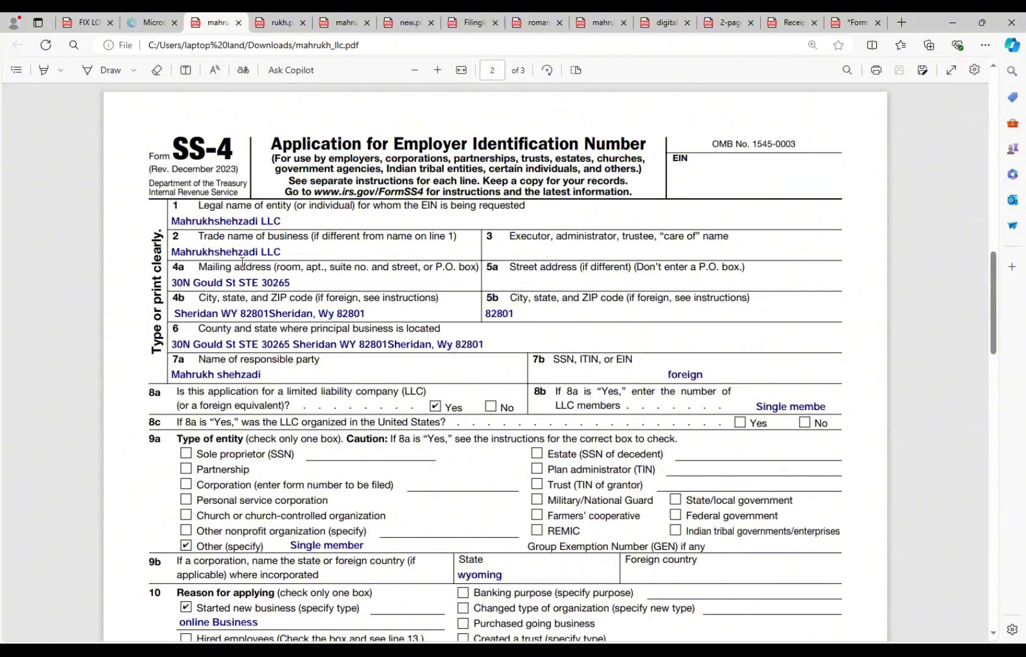
- Check the ZIP code entry on line 5b and review the example form down to the third party designee section
{"action": "double_click", "coordinate": [504, 316]}
{"action": "triple_click", "coordinate": [505, 316]}
{"action": "left_click", "coordinate": [673, 347]}
{"action": "scroll", "coordinate": [603, 415], "scroll_direction": "down", "scroll_amount": 6}
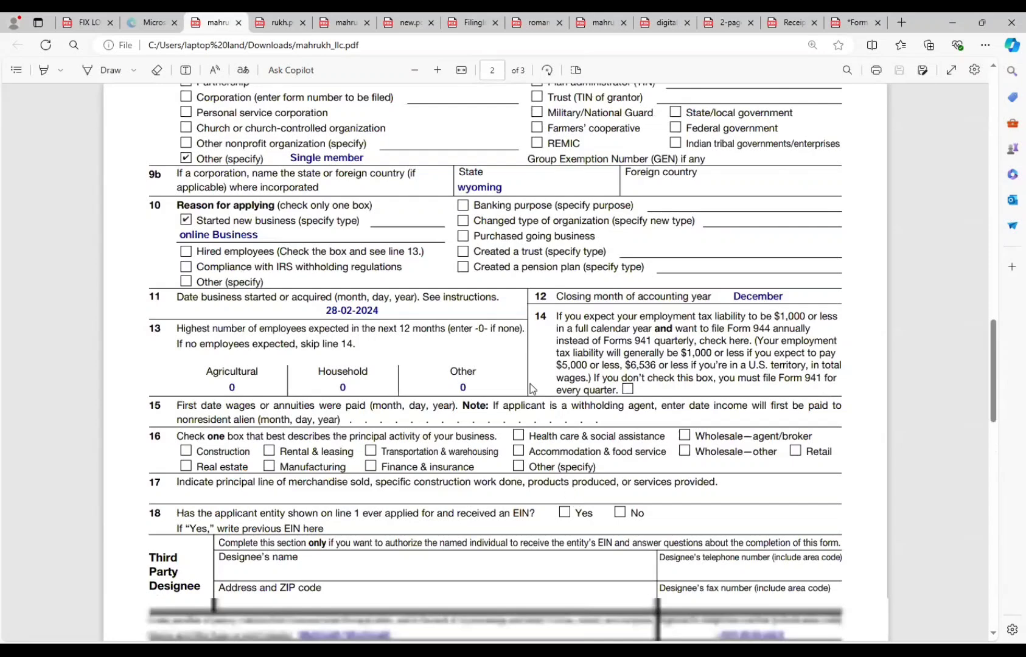
- Open the two-member SS-4 example rukh.pdf and examine its lines 3, 5a and 5b
{"action": "left_click", "coordinate": [284, 19]}
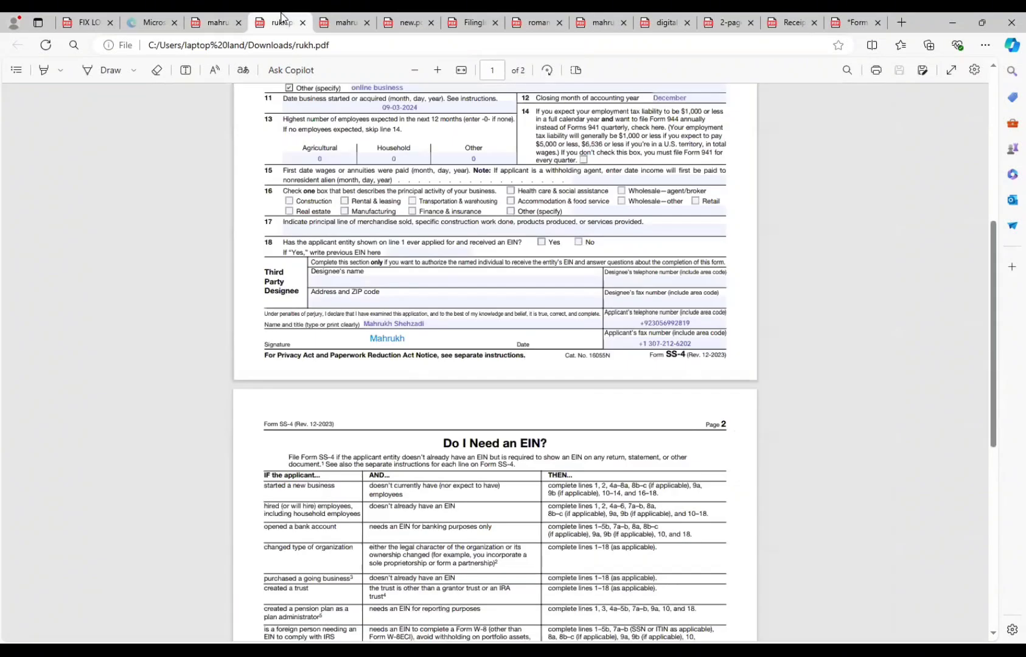
{"action": "scroll", "coordinate": [515, 292], "scroll_direction": "up", "scroll_amount": 4}
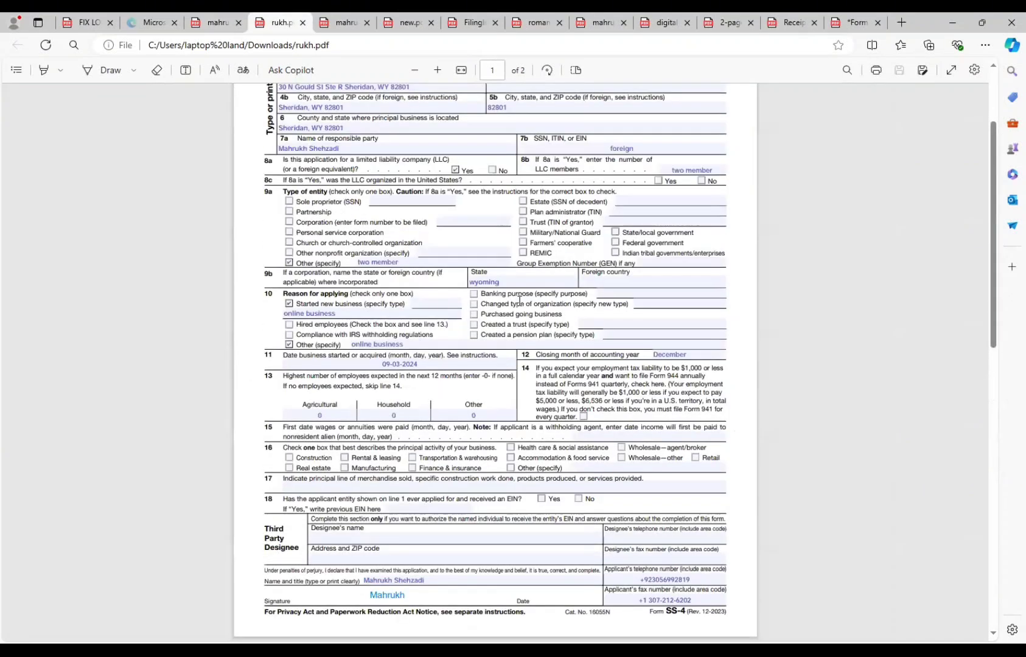
{"action": "scroll", "coordinate": [519, 301], "scroll_direction": "up", "scroll_amount": 2}
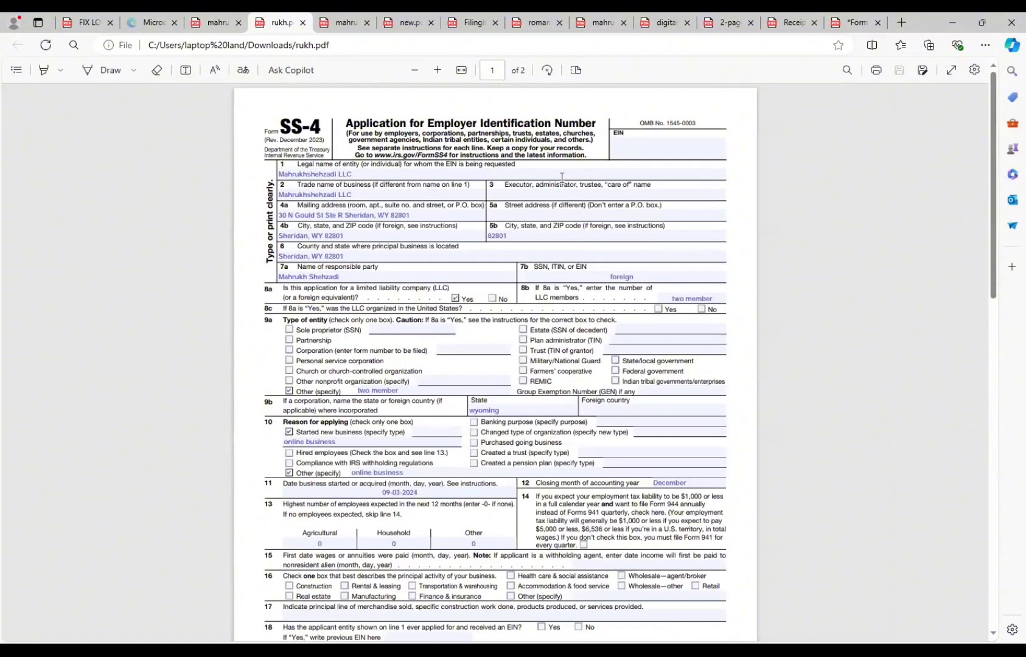
{"action": "left_click", "coordinate": [562, 177]}
{"action": "left_click", "coordinate": [535, 196]}
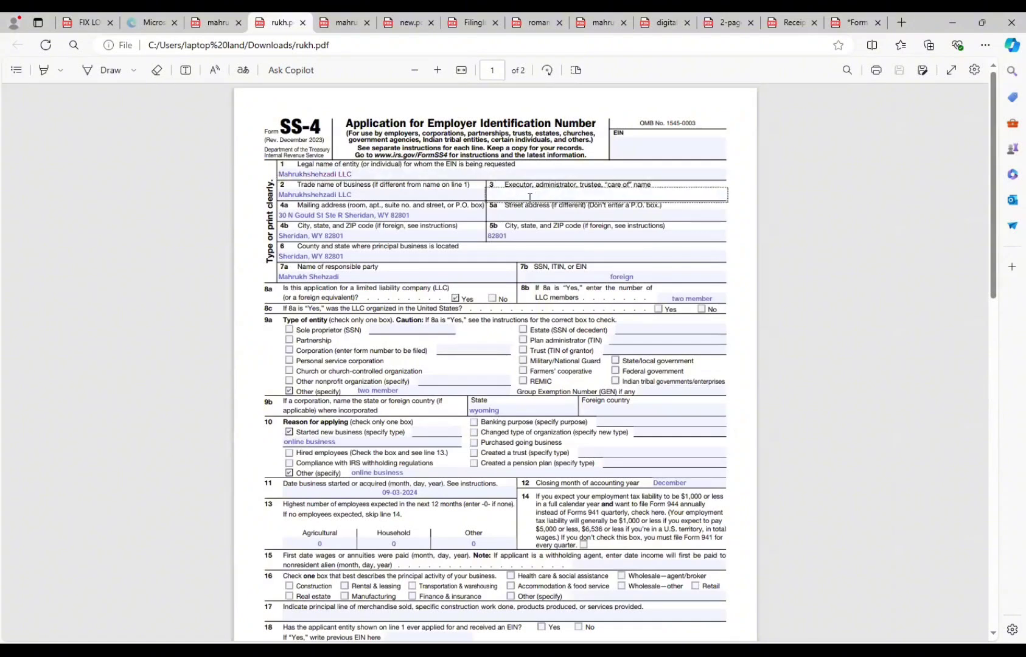
{"action": "left_click", "coordinate": [525, 216]}
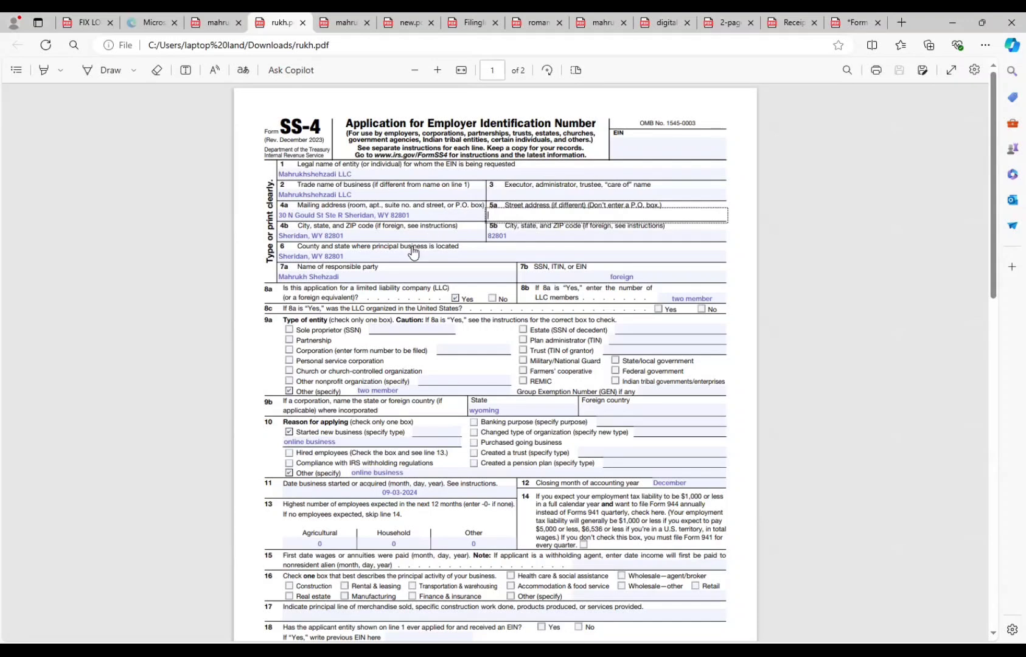
{"action": "key", "text": "Tab"}
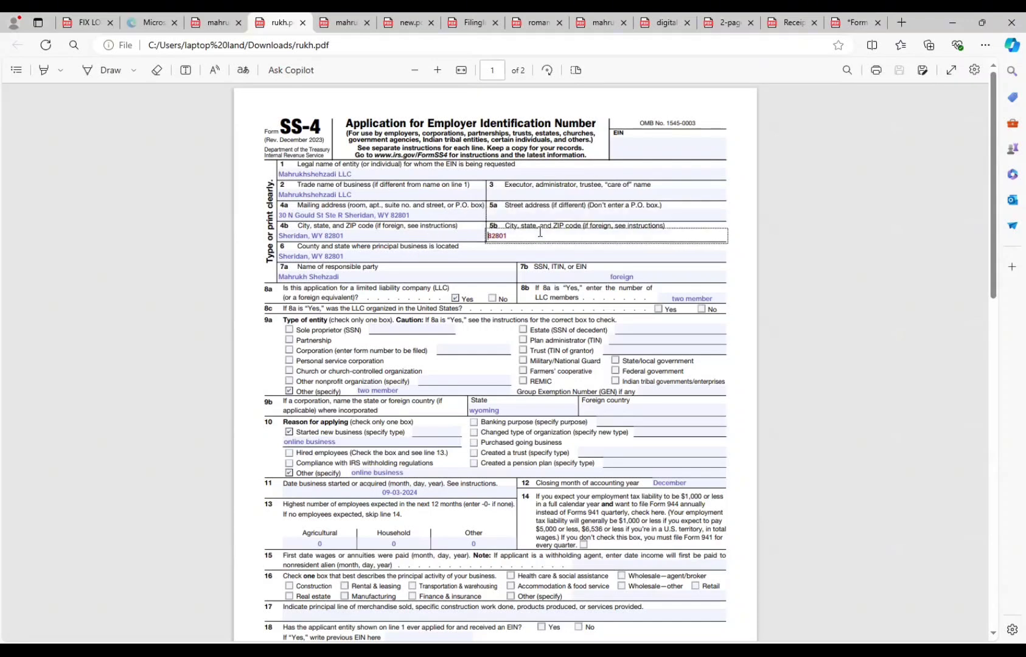
{"action": "type", "text": "bnb"}
{"action": "key", "text": "BackSpace"}
{"action": "key", "text": "BackSpace"}
{"action": "key", "text": "BackSpace"}
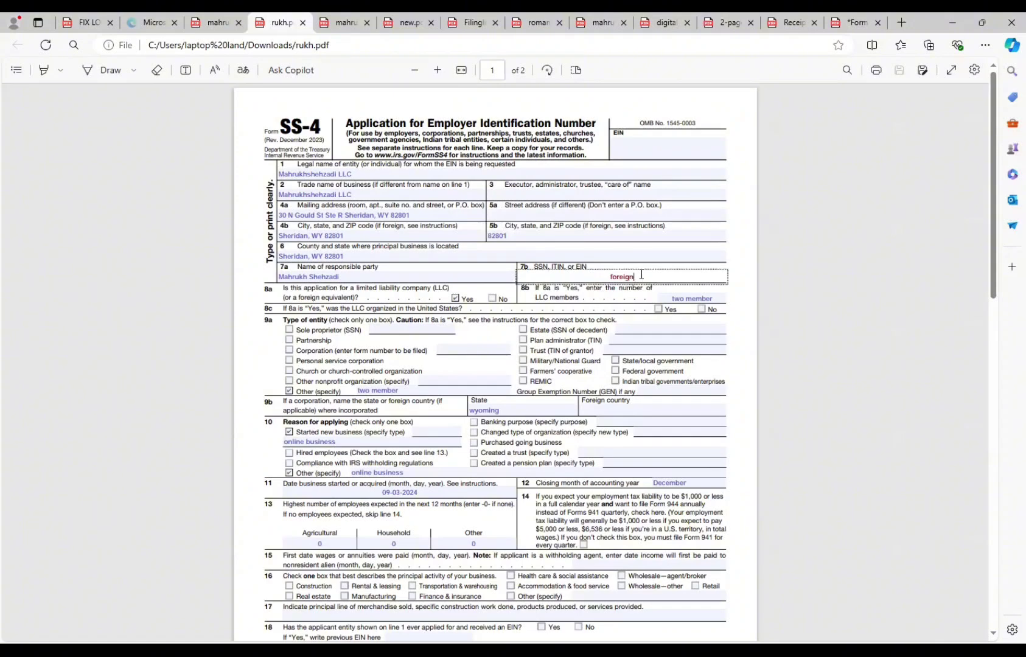
- Examine the state on line 9b and the "Do I Need an EIN?" table on page 2 of the two-member example
{"action": "scroll", "coordinate": [629, 298], "scroll_direction": "down", "scroll_amount": 3}
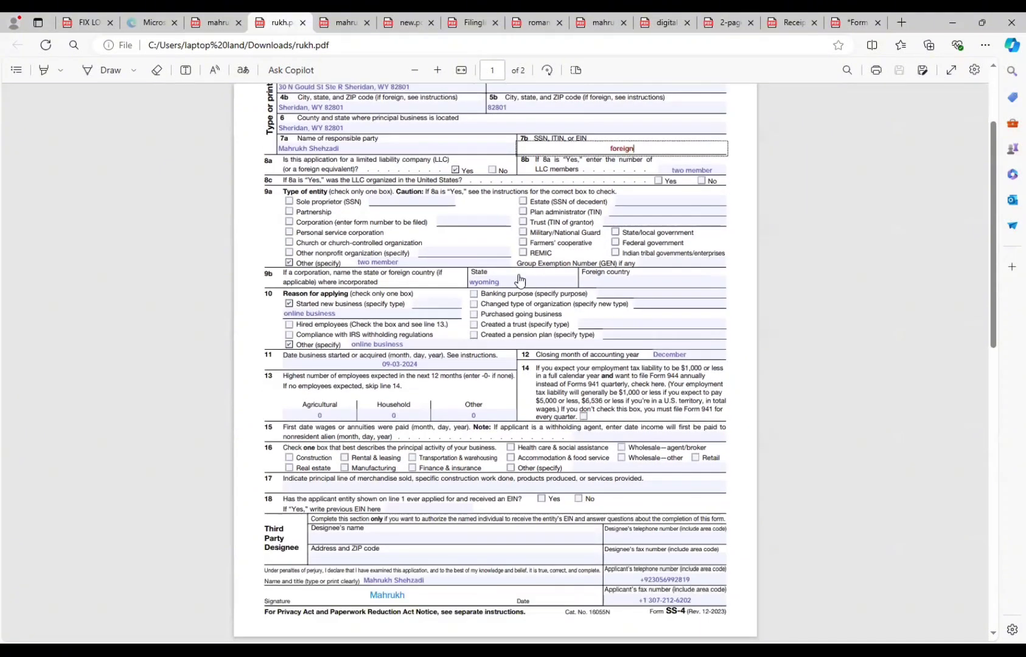
{"action": "left_click", "coordinate": [518, 280]}
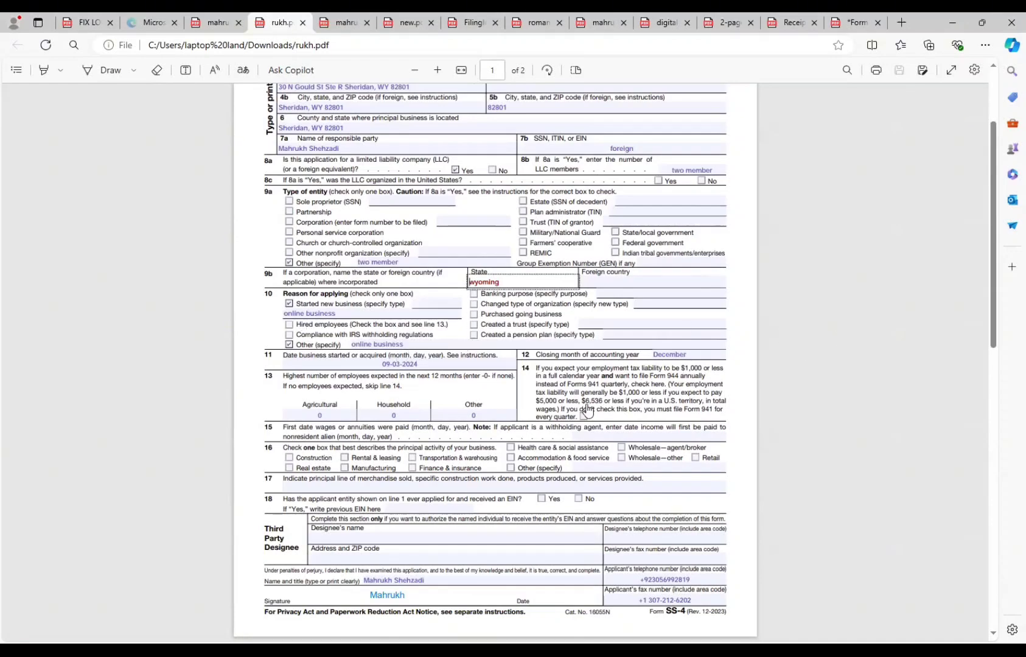
{"action": "scroll", "coordinate": [569, 462], "scroll_direction": "down", "scroll_amount": 15}
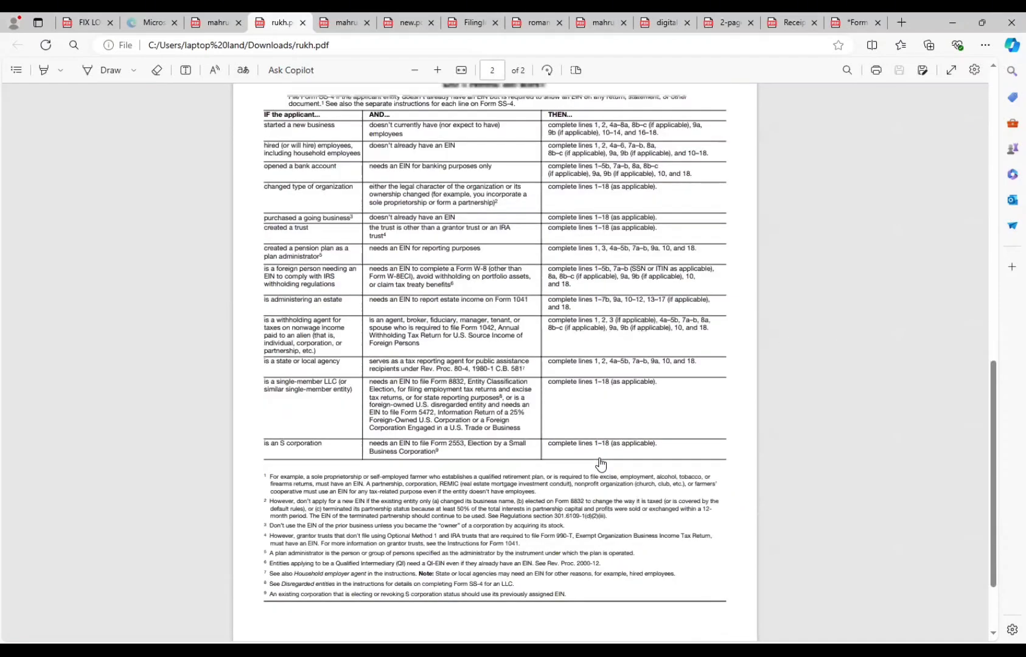
{"action": "scroll", "coordinate": [601, 464], "scroll_direction": "up", "scroll_amount": 5}
- Open the SS-4 example new.pdf and review it down to the typed signature at the end of page 1
{"action": "left_click", "coordinate": [407, 17]}
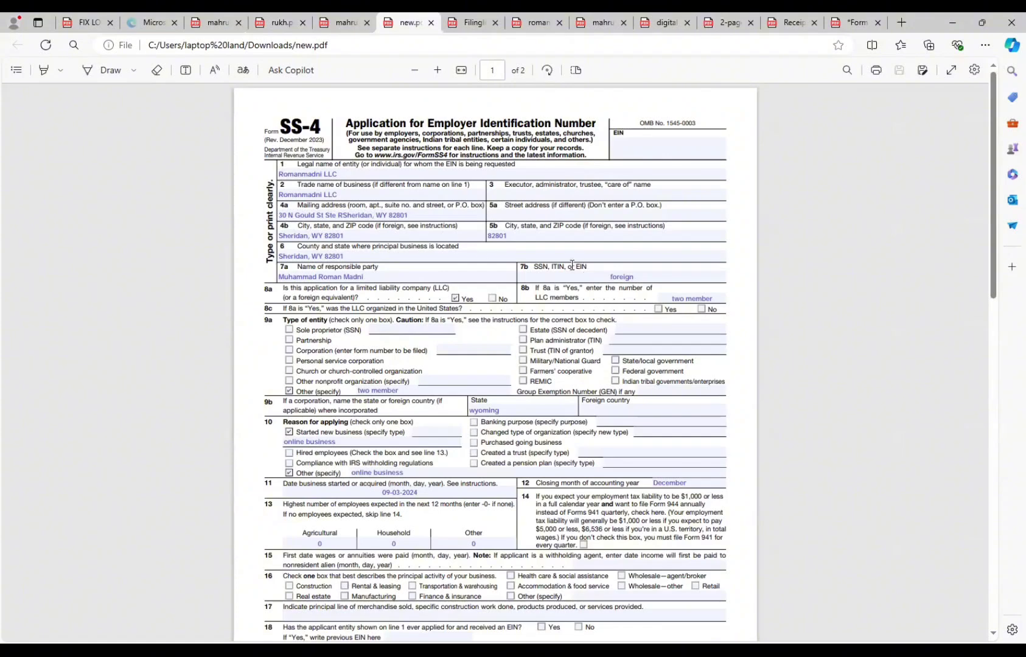
{"action": "scroll", "coordinate": [439, 323], "scroll_direction": "down", "scroll_amount": 2}
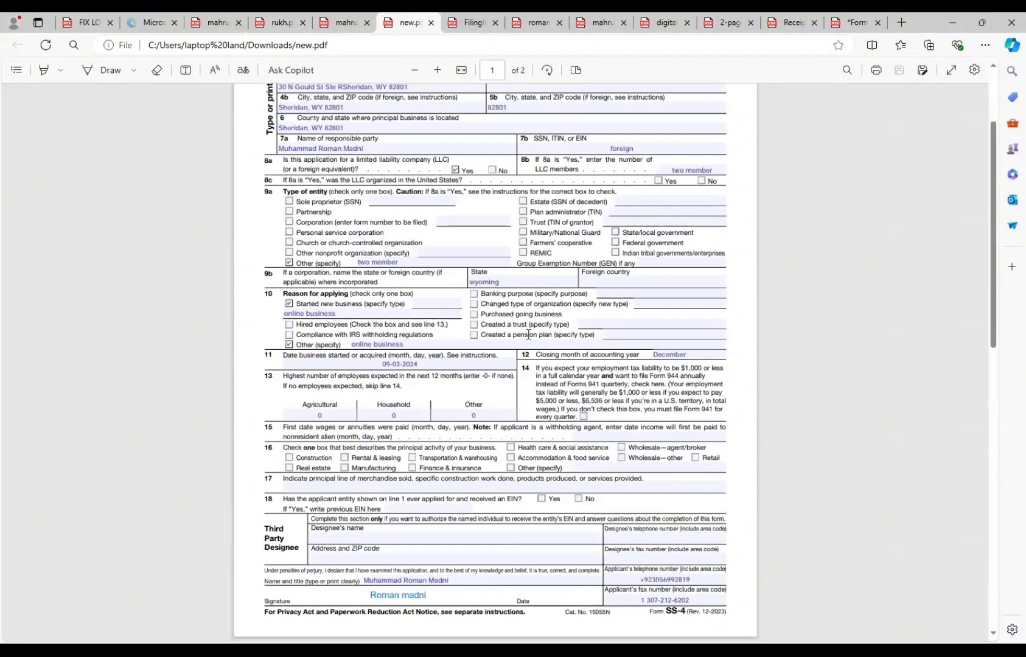
{"action": "scroll", "coordinate": [657, 407], "scroll_direction": "down", "scroll_amount": 2}
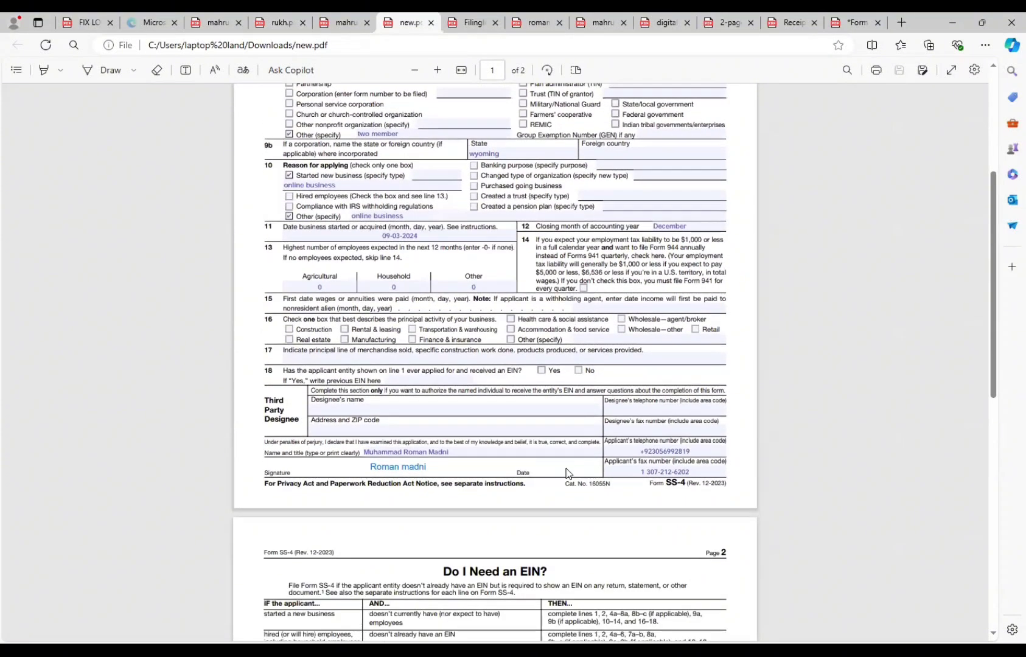
{"action": "triple_click", "coordinate": [396, 471]}
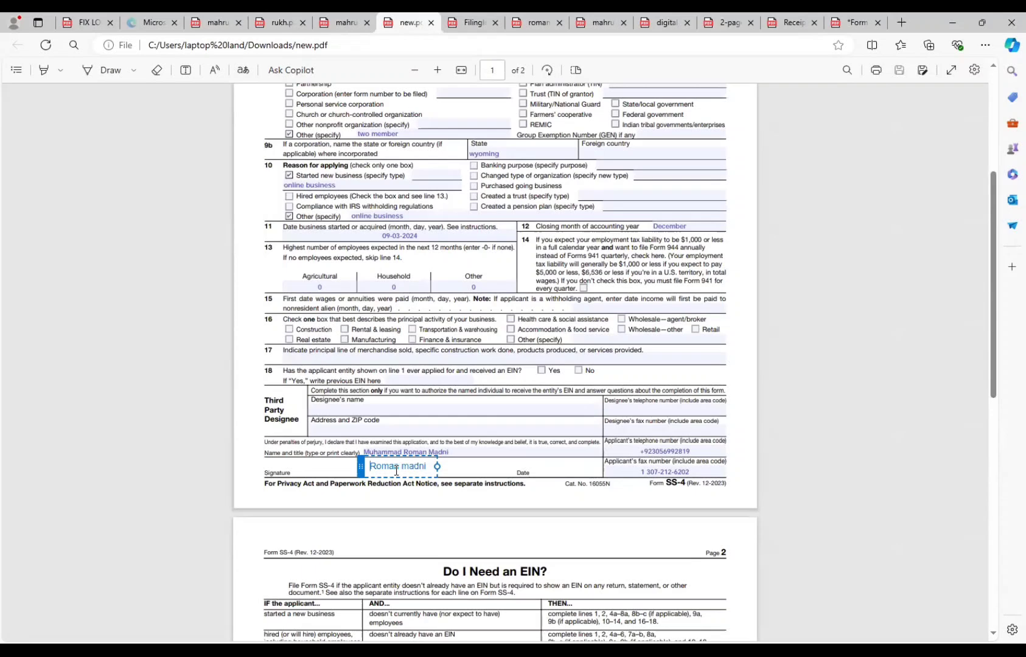
{"action": "left_click", "coordinate": [493, 468]}
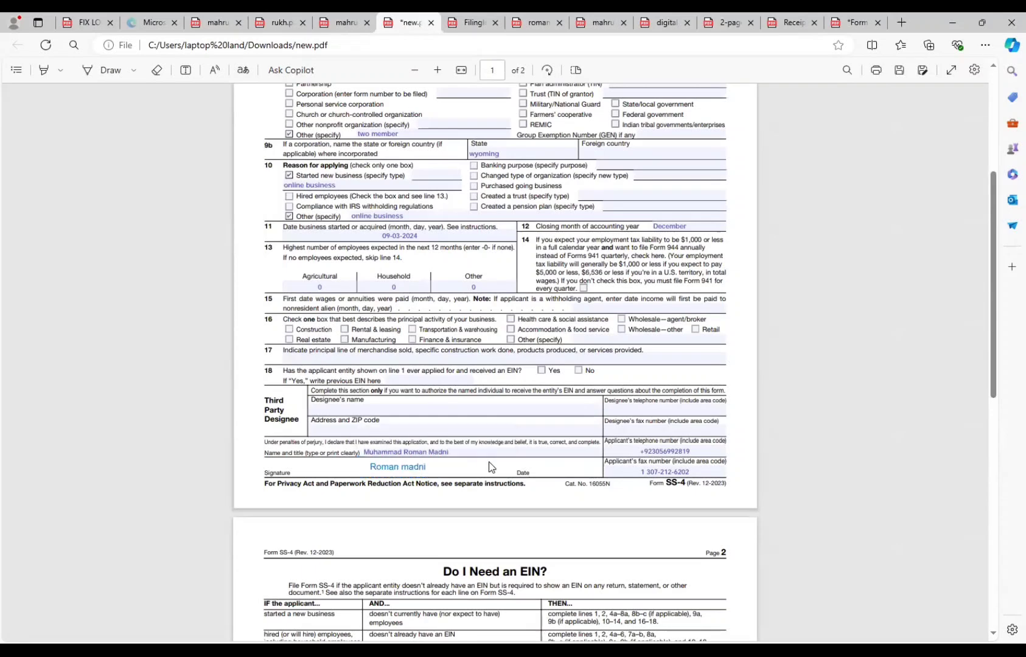
- Open FilingInfo.pdf and review both pages, including the company name, Wyoming Secretary of State heading, annual report and amendment history
{"action": "left_click", "coordinate": [479, 23]}
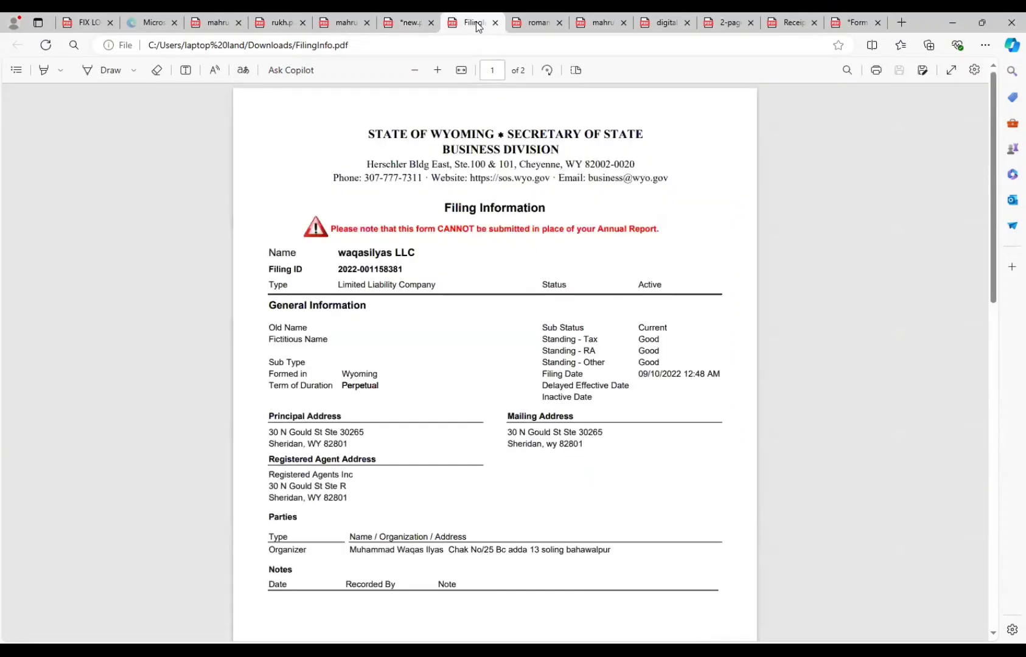
{"action": "triple_click", "coordinate": [372, 251]}
{"action": "left_click", "coordinate": [372, 251]}
{"action": "left_click_drag", "start_coordinate": [371, 135], "coordinate": [699, 142]}
{"action": "left_click", "coordinate": [673, 195]}
{"action": "scroll", "coordinate": [405, 387], "scroll_direction": "down", "scroll_amount": 8}
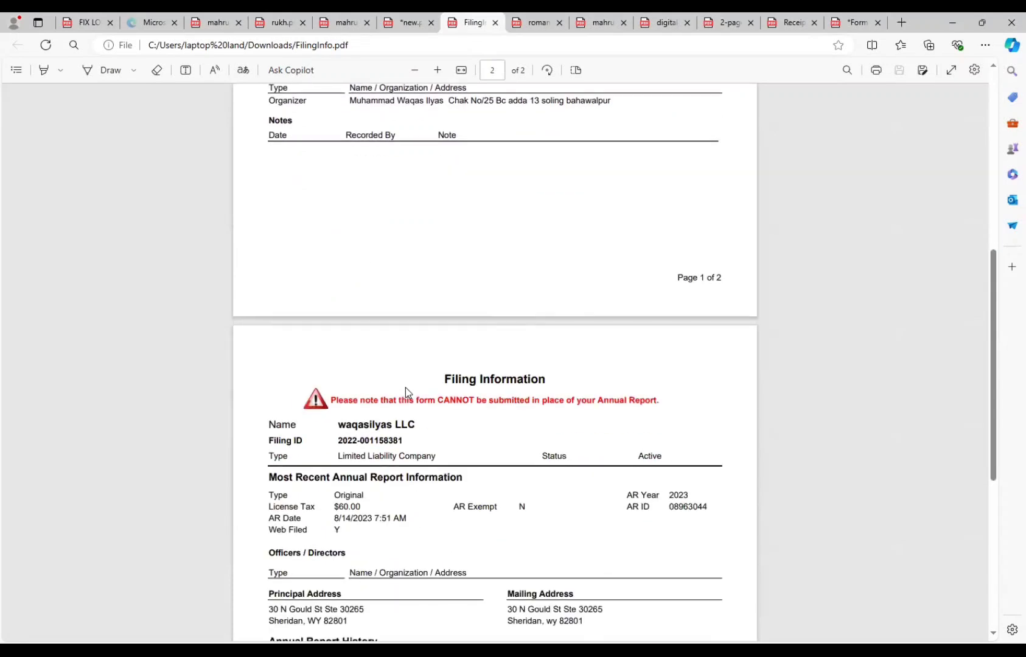
{"action": "scroll", "coordinate": [458, 438], "scroll_direction": "down", "scroll_amount": 2}
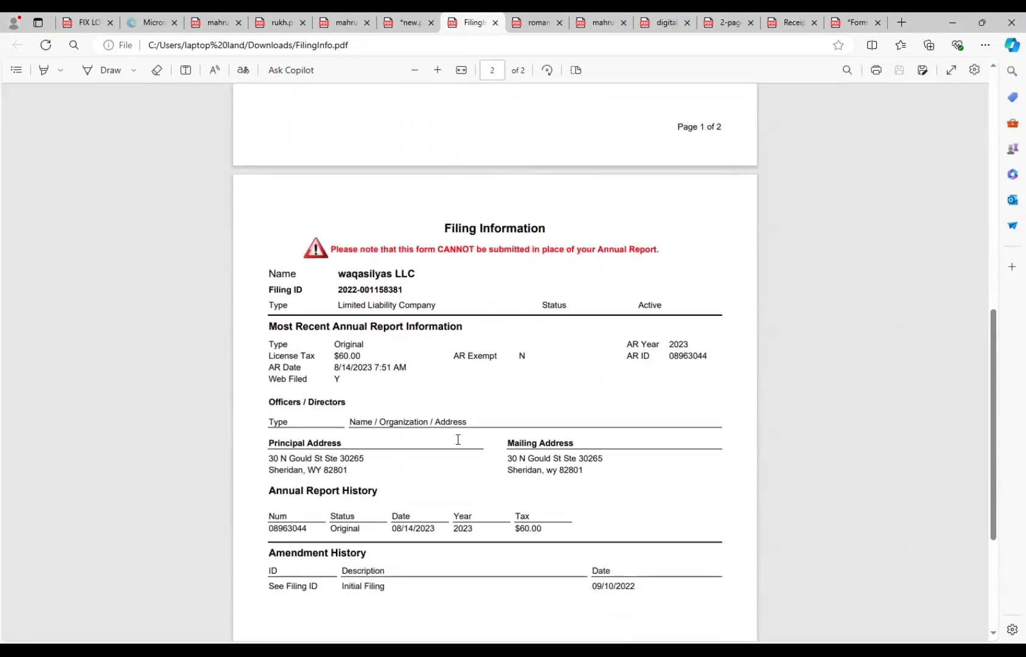
{"action": "scroll", "coordinate": [457, 438], "scroll_direction": "down", "scroll_amount": 2}
{"action": "scroll", "coordinate": [449, 400], "scroll_direction": "down", "scroll_amount": 1}
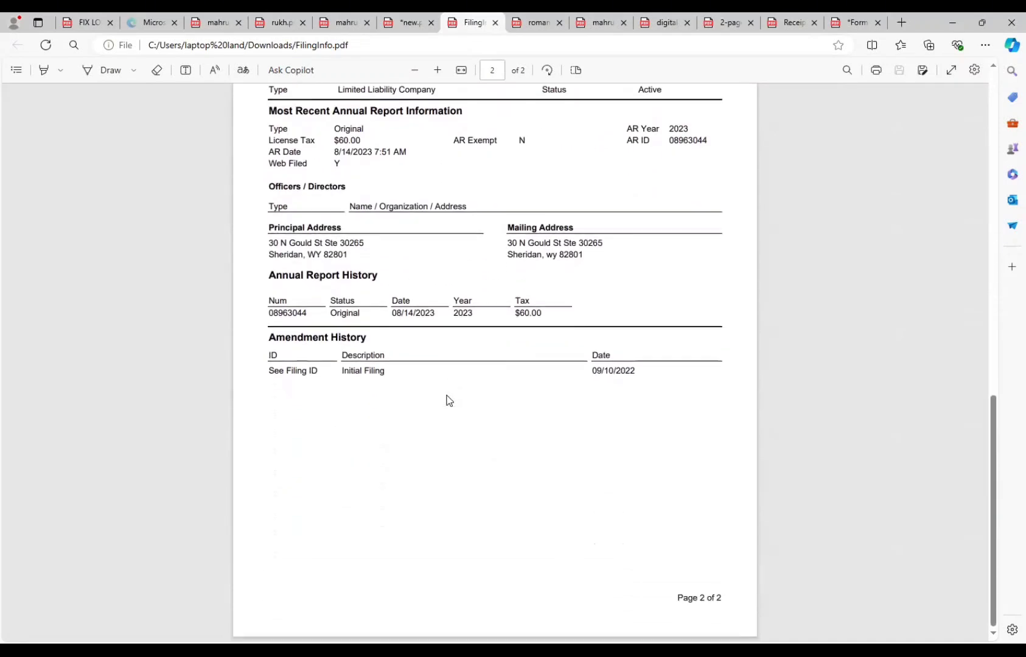
{"action": "scroll", "coordinate": [448, 398], "scroll_direction": "up", "scroll_amount": 11}
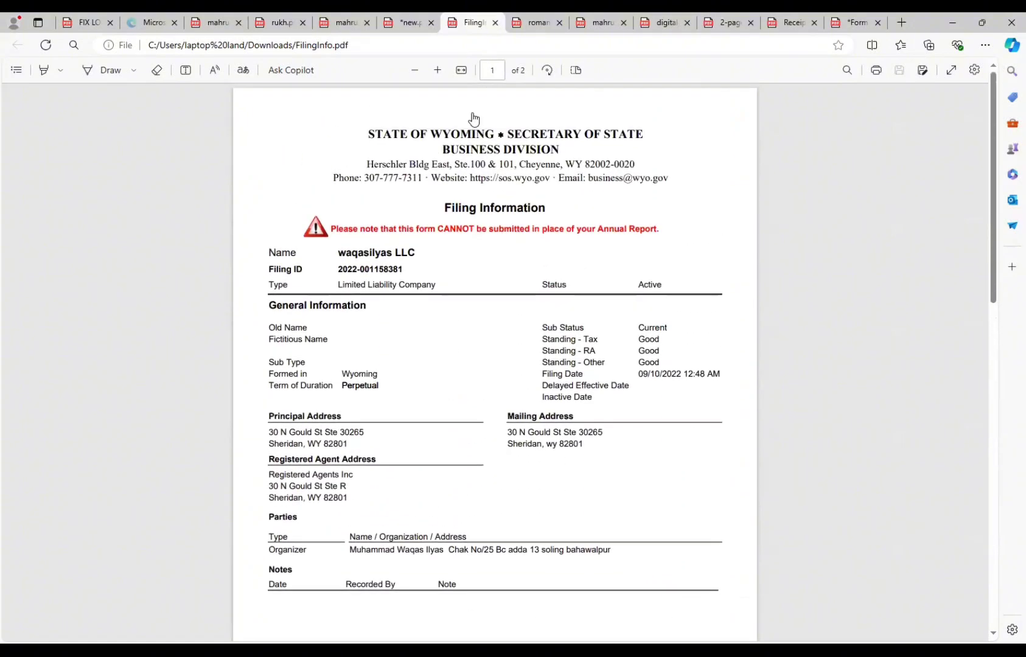
- Look through the completed SS-4 examples roman llc.pdf and mahrukh_llc (1).pdf
{"action": "left_click", "coordinate": [528, 17]}
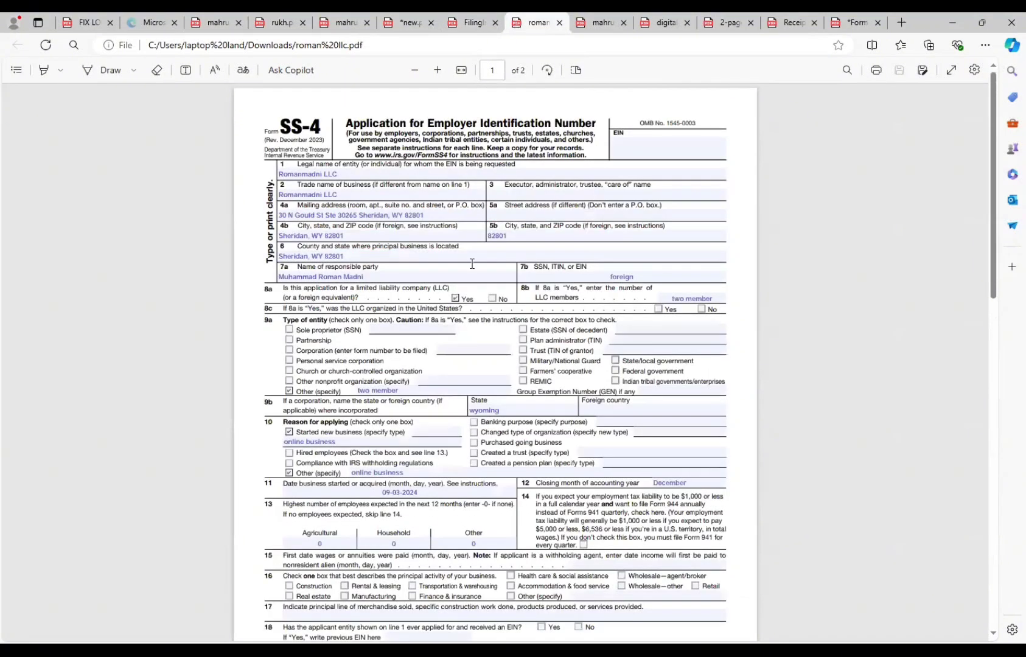
{"action": "scroll", "coordinate": [586, 114], "scroll_direction": "down", "scroll_amount": 6}
{"action": "left_click", "coordinate": [593, 22]}
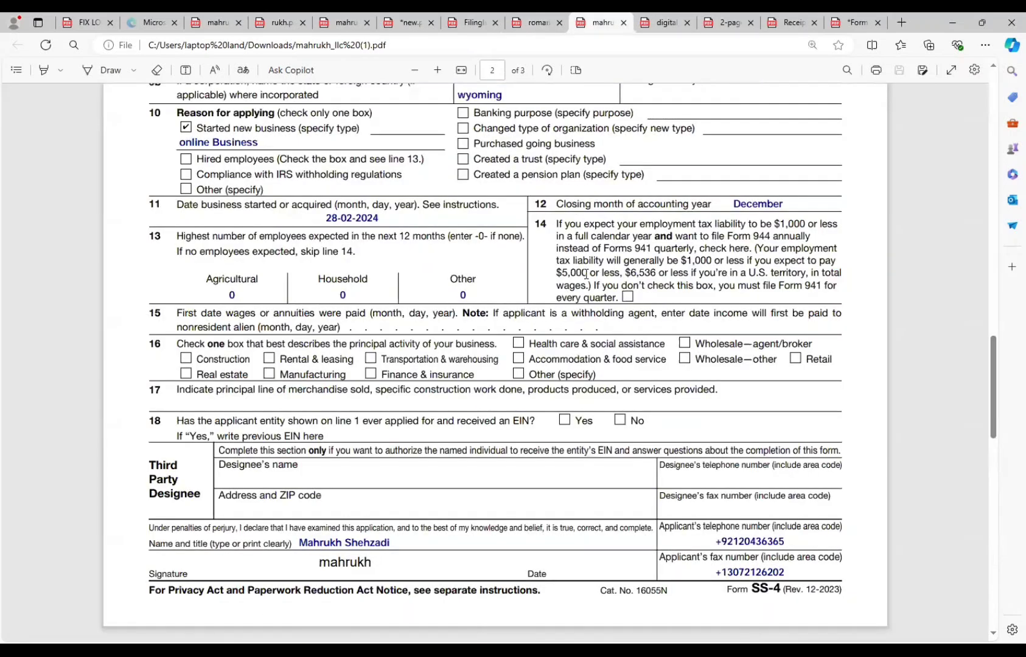
{"action": "scroll", "coordinate": [584, 268], "scroll_direction": "up", "scroll_amount": 4}
- Open digitaldreamswithwaqas_LLC.pdf and examine its fax cover page and the single-member SS-4 form down to the handwritten signature
{"action": "left_click", "coordinate": [662, 22]}
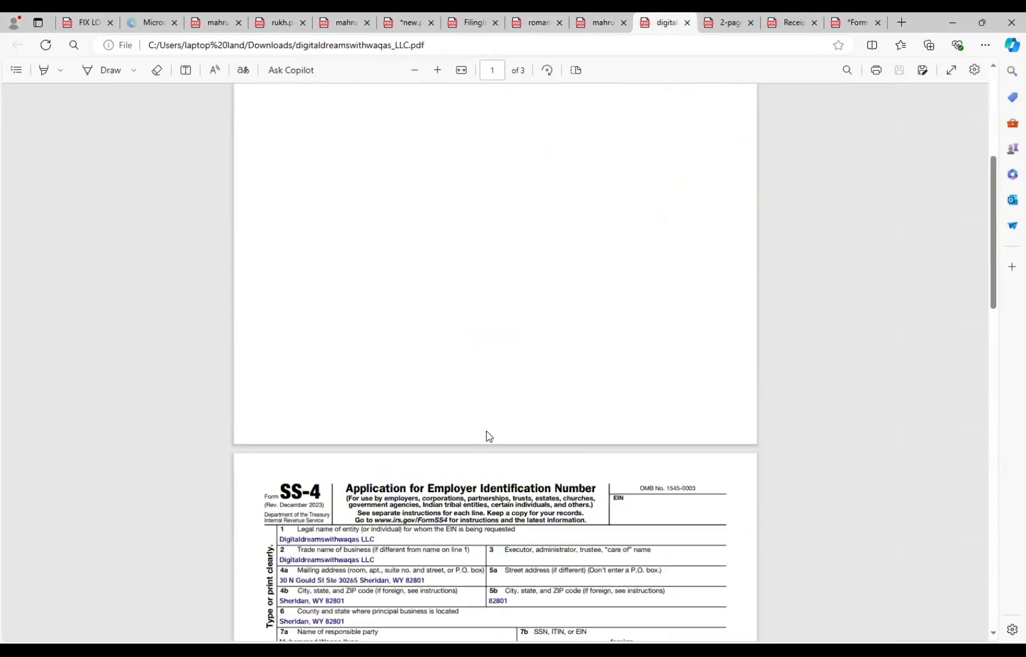
{"action": "scroll", "coordinate": [381, 558], "scroll_direction": "down", "scroll_amount": 2}
{"action": "scroll", "coordinate": [361, 414], "scroll_direction": "up", "scroll_amount": 7}
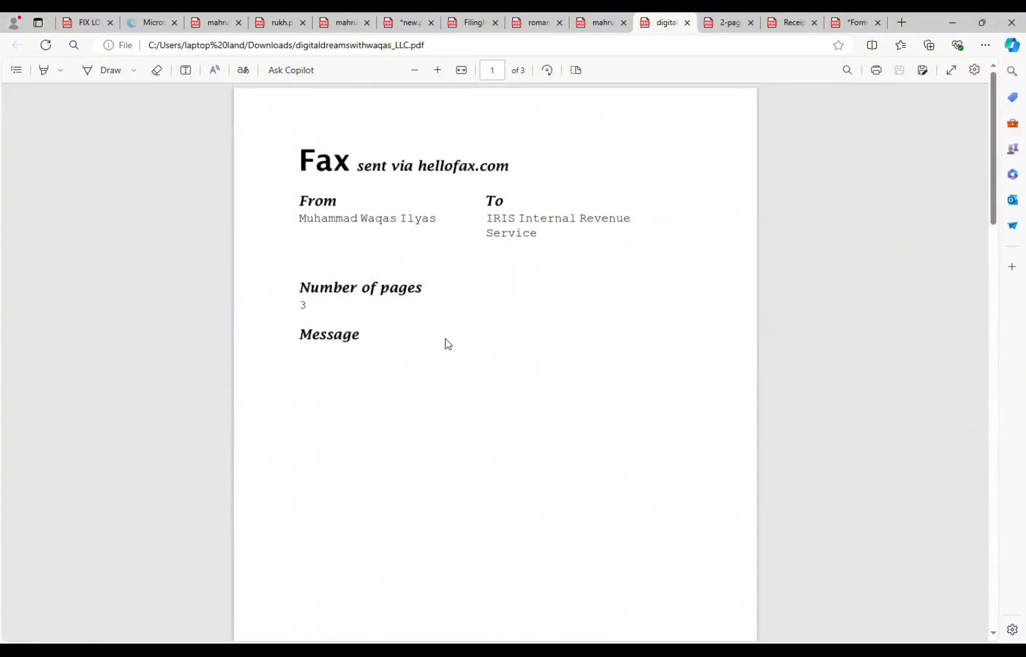
{"action": "scroll", "coordinate": [410, 345], "scroll_direction": "down", "scroll_amount": 7}
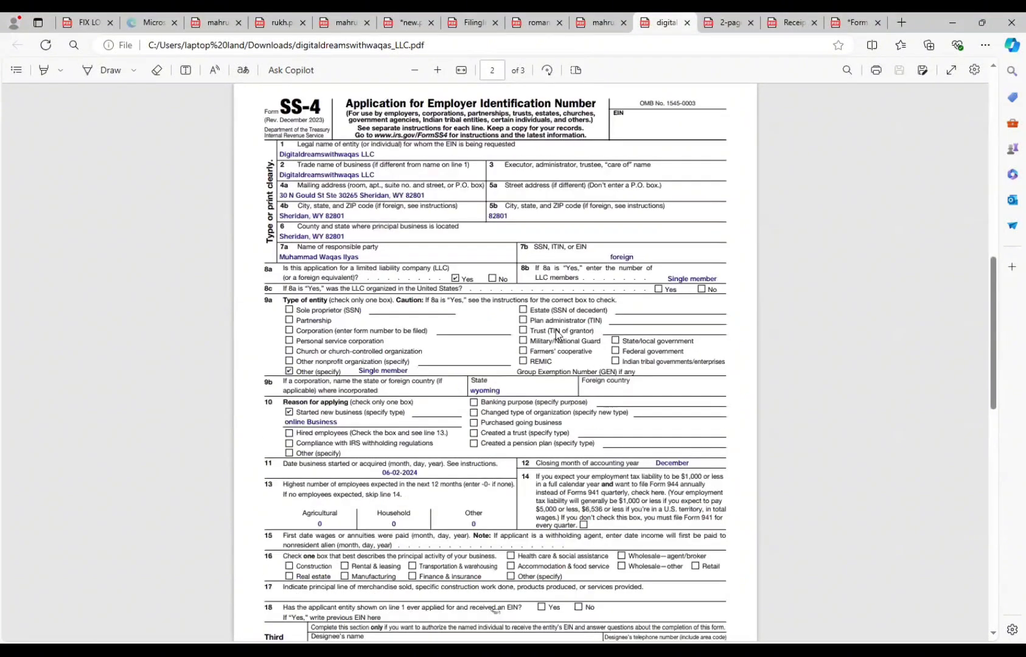
{"action": "scroll", "coordinate": [555, 333], "scroll_direction": "down", "scroll_amount": 5}
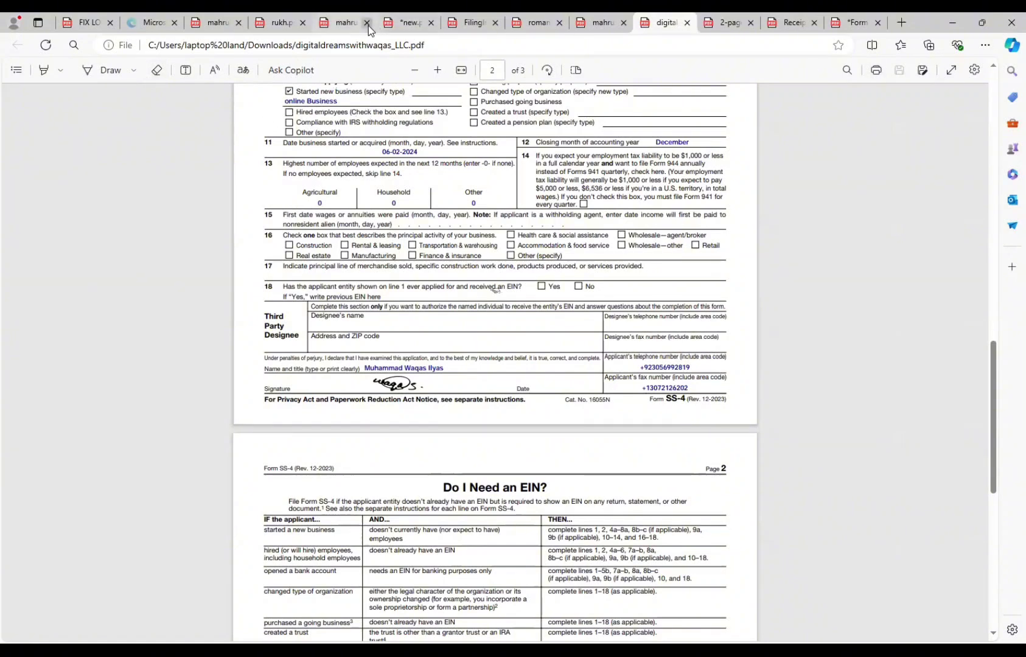
- Compare the typed signatures in mahrukh_llc (1).pdf and roman llc.pdf, selecting the signature text box in the latter
{"action": "left_click", "coordinate": [345, 23]}
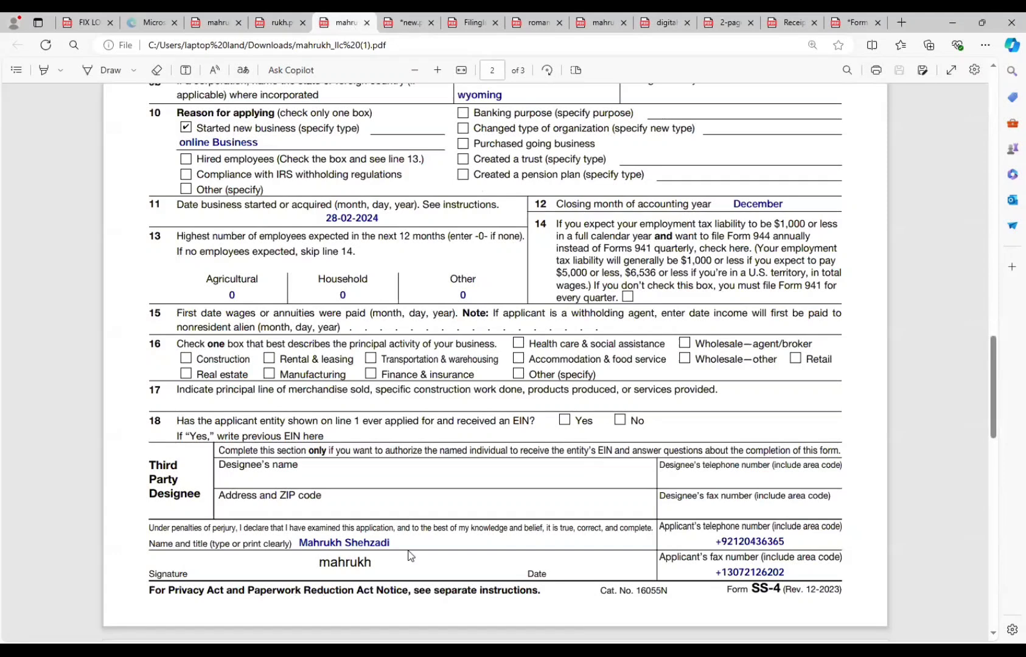
{"action": "left_click", "coordinate": [535, 23]}
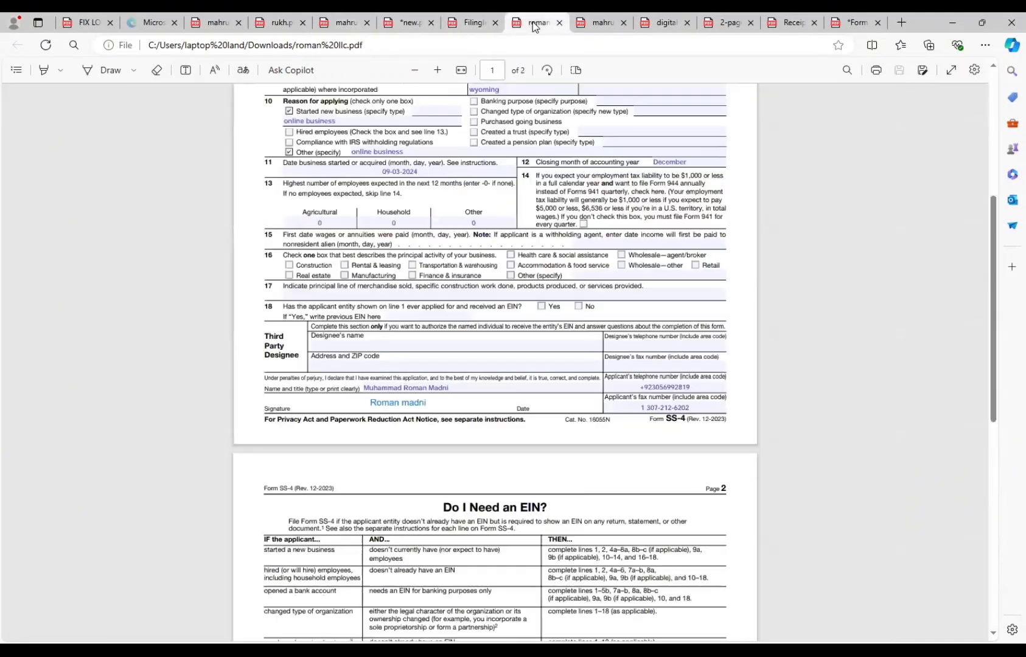
{"action": "left_click", "coordinate": [414, 403]}
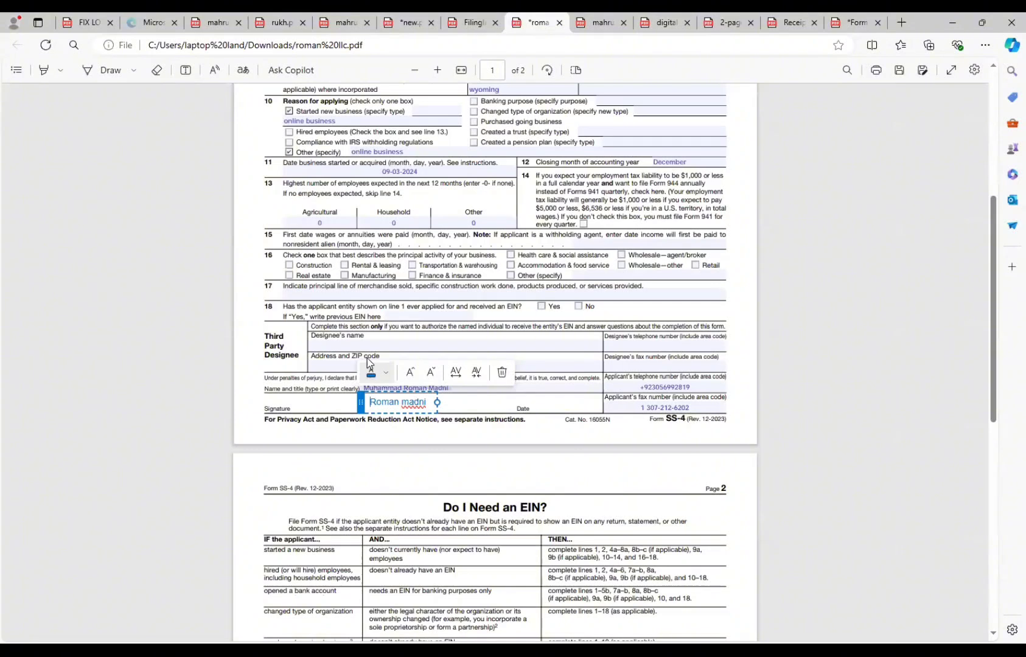
{"action": "left_click", "coordinate": [17, 72]}
{"action": "left_click", "coordinate": [192, 102]}
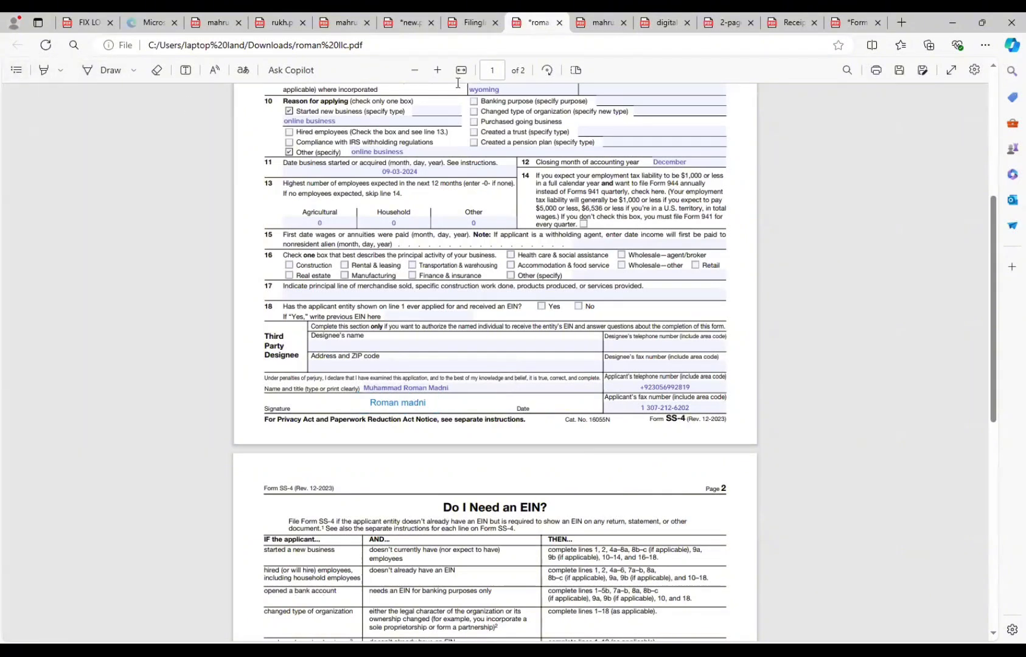
- Open 2-page-fax-from-anonymous.pdf and examine the IRS fax transmission cover sheet on its first page
{"action": "left_click", "coordinate": [740, 22]}
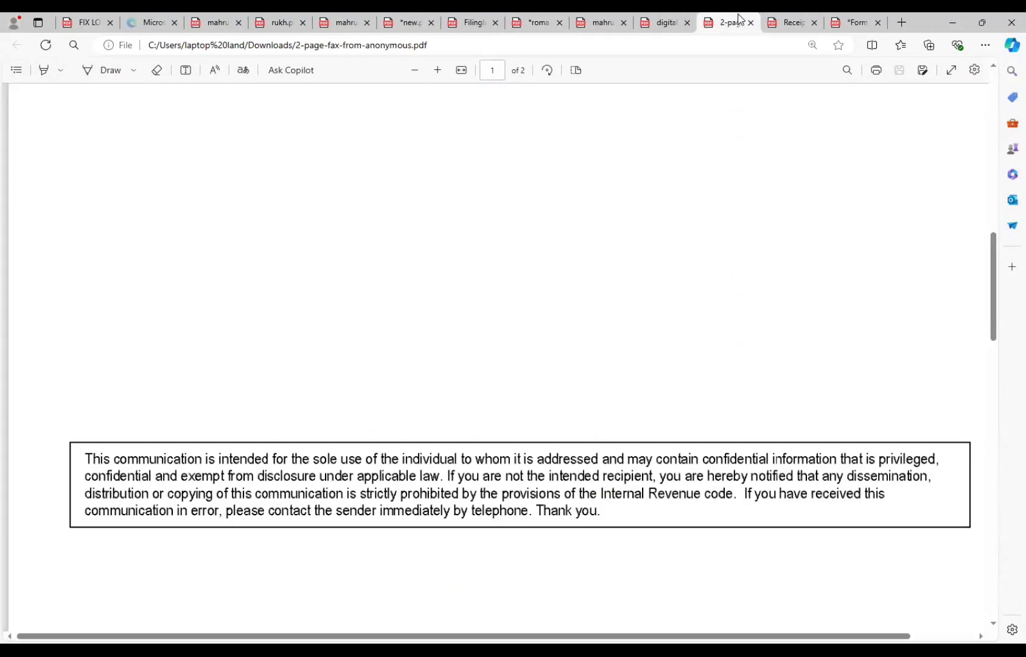
{"action": "scroll", "coordinate": [661, 218], "scroll_direction": "up", "scroll_amount": 9}
{"action": "scroll", "coordinate": [667, 234], "scroll_direction": "up", "scroll_amount": 3}
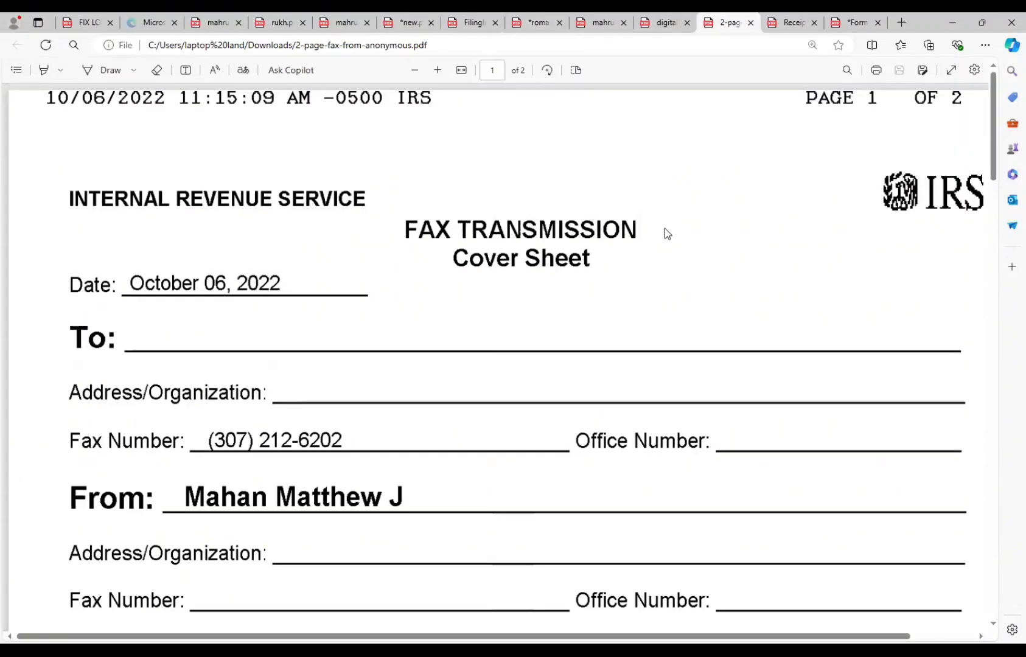
{"action": "scroll", "coordinate": [663, 236], "scroll_direction": "down", "scroll_amount": 3}
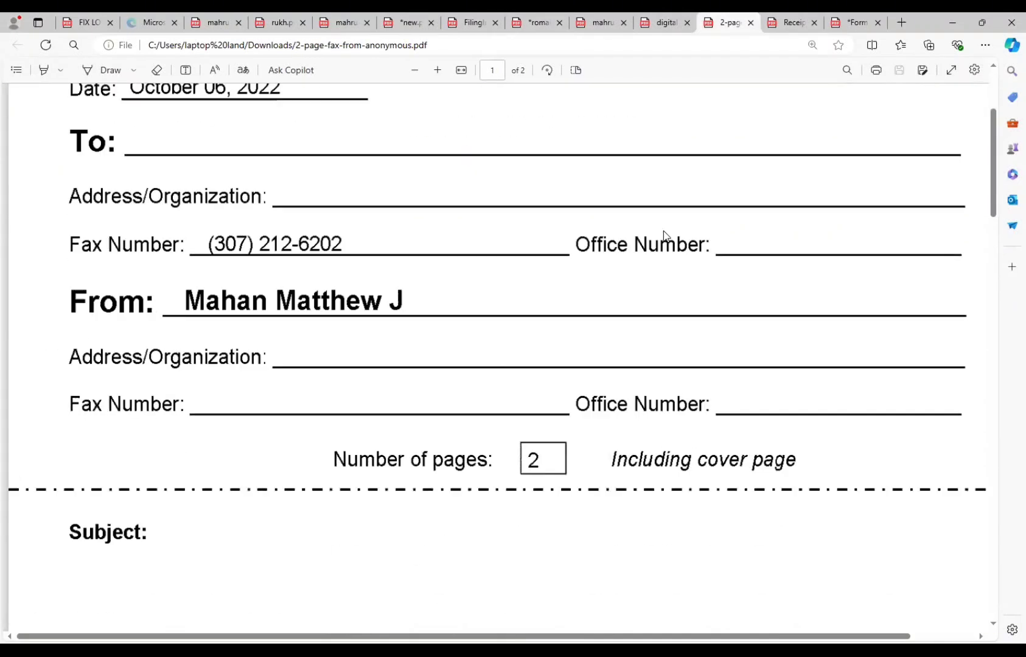
{"action": "scroll", "coordinate": [664, 236], "scroll_direction": "up", "scroll_amount": 2}
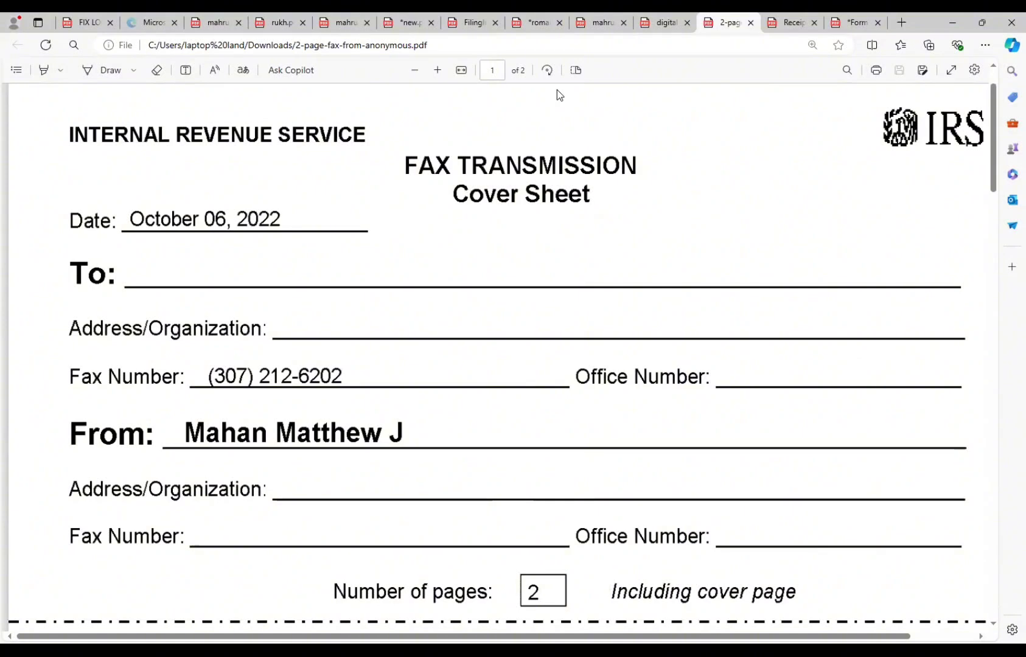
- Examine the returned SS-4 form on page 2 of the IRS fax, from the EIN field down to the signature and received stamp
{"action": "left_click", "coordinate": [417, 71]}
{"action": "scroll", "coordinate": [538, 298], "scroll_direction": "up", "scroll_amount": 1}
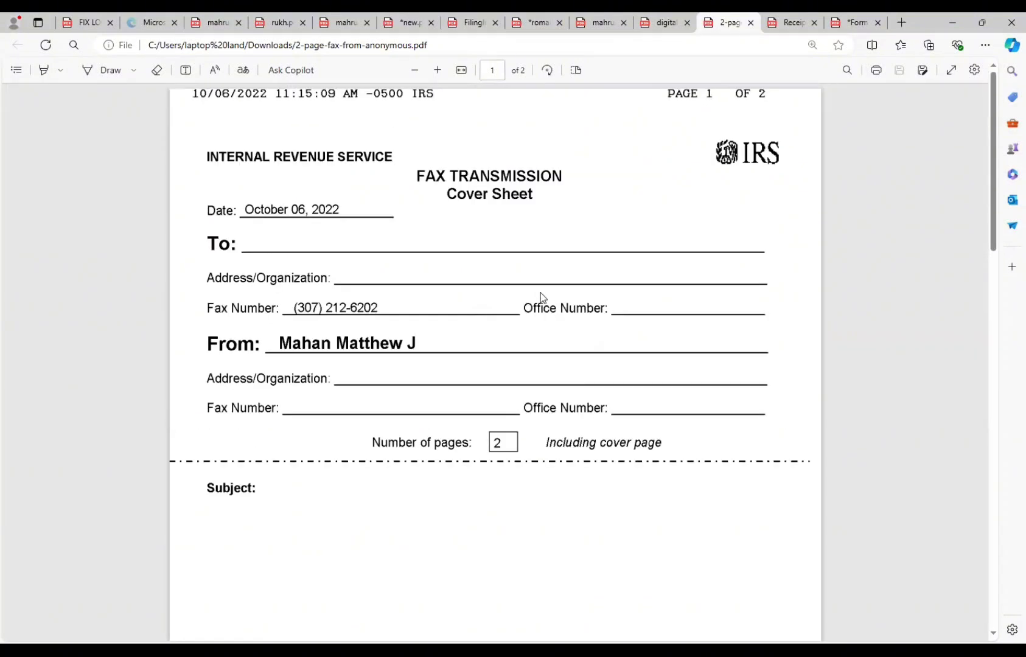
{"action": "scroll", "coordinate": [461, 233], "scroll_direction": "down", "scroll_amount": 7}
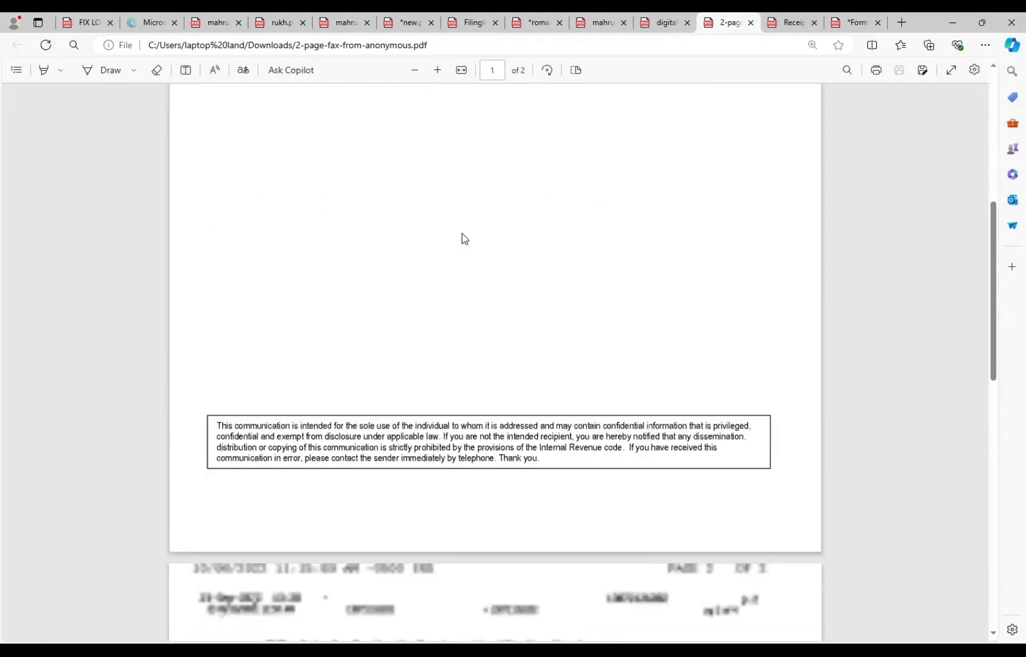
{"action": "scroll", "coordinate": [462, 239], "scroll_direction": "down", "scroll_amount": 8}
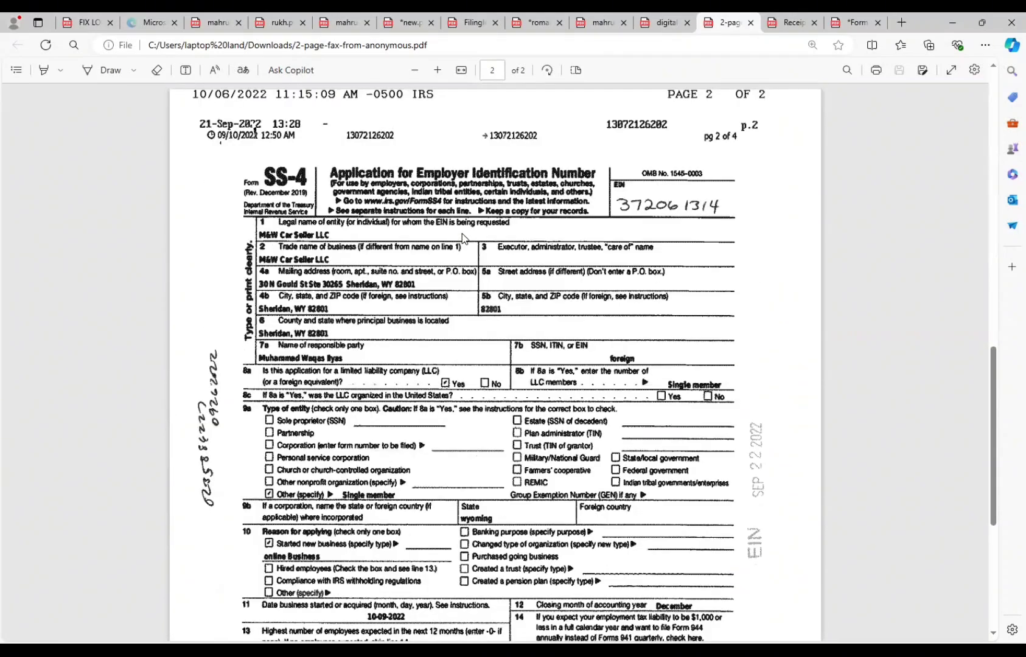
{"action": "scroll", "coordinate": [464, 238], "scroll_direction": "down", "scroll_amount": 1}
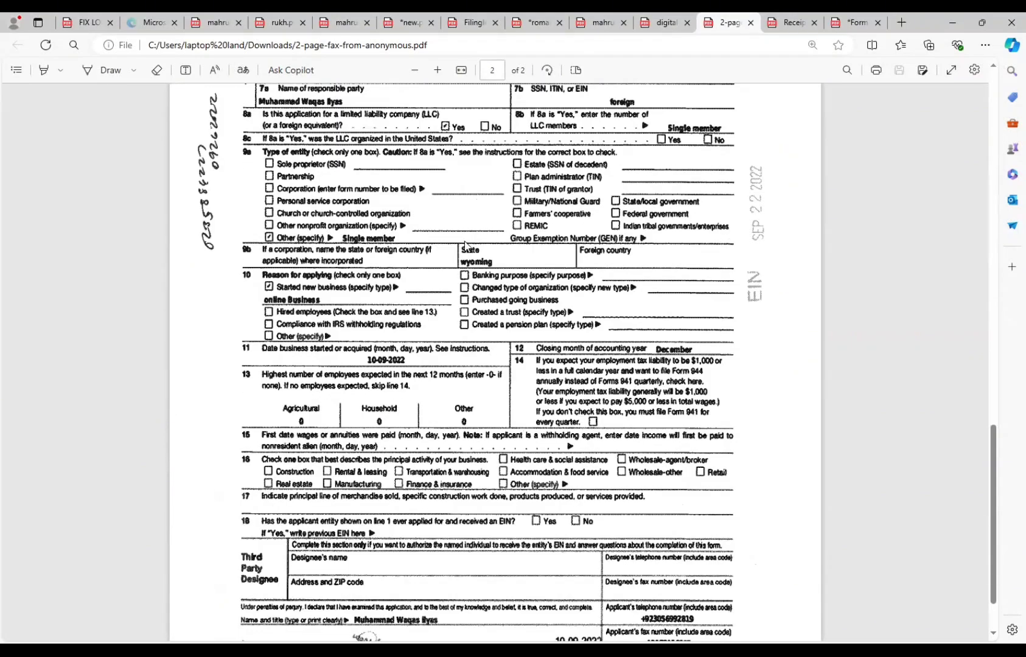
{"action": "scroll", "coordinate": [465, 245], "scroll_direction": "down", "scroll_amount": 1}
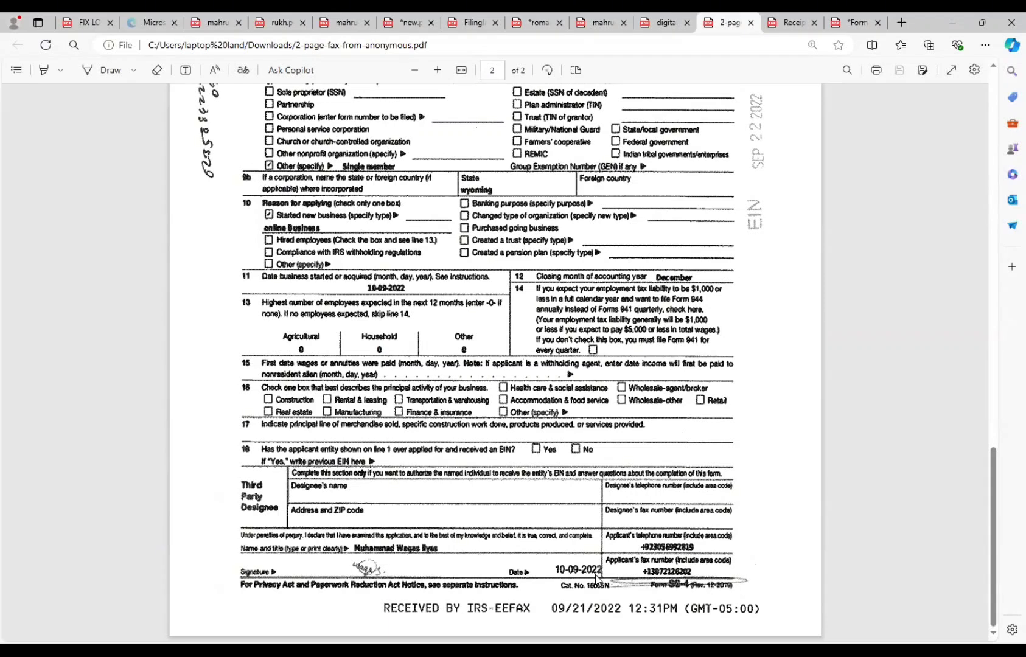
{"action": "scroll", "coordinate": [581, 399], "scroll_direction": "up", "scroll_amount": 1}
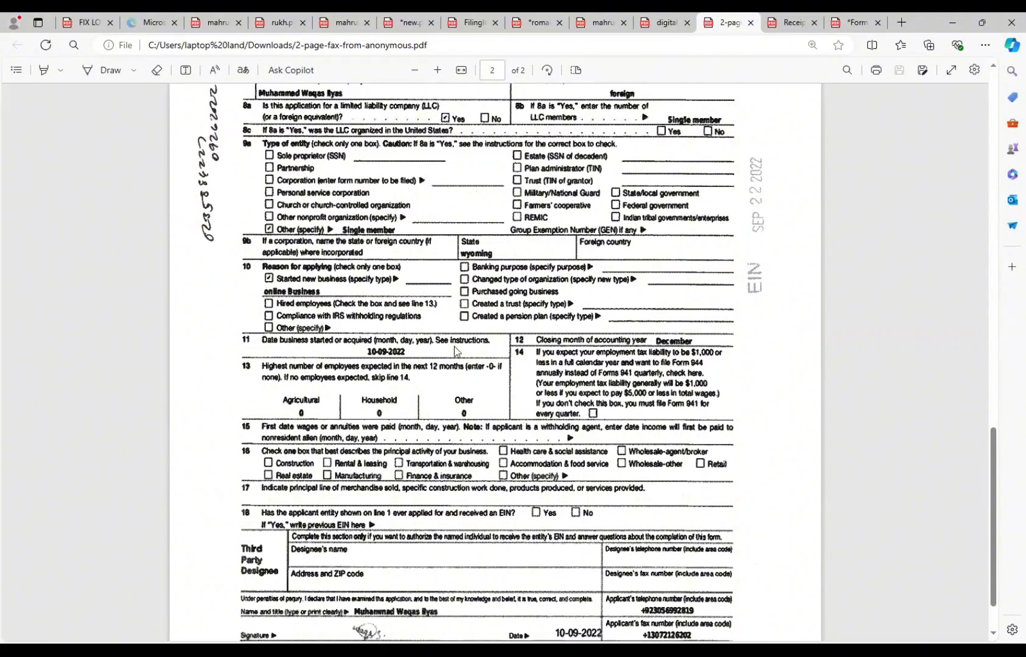
{"action": "scroll", "coordinate": [283, 230], "scroll_direction": "down", "scroll_amount": 1}
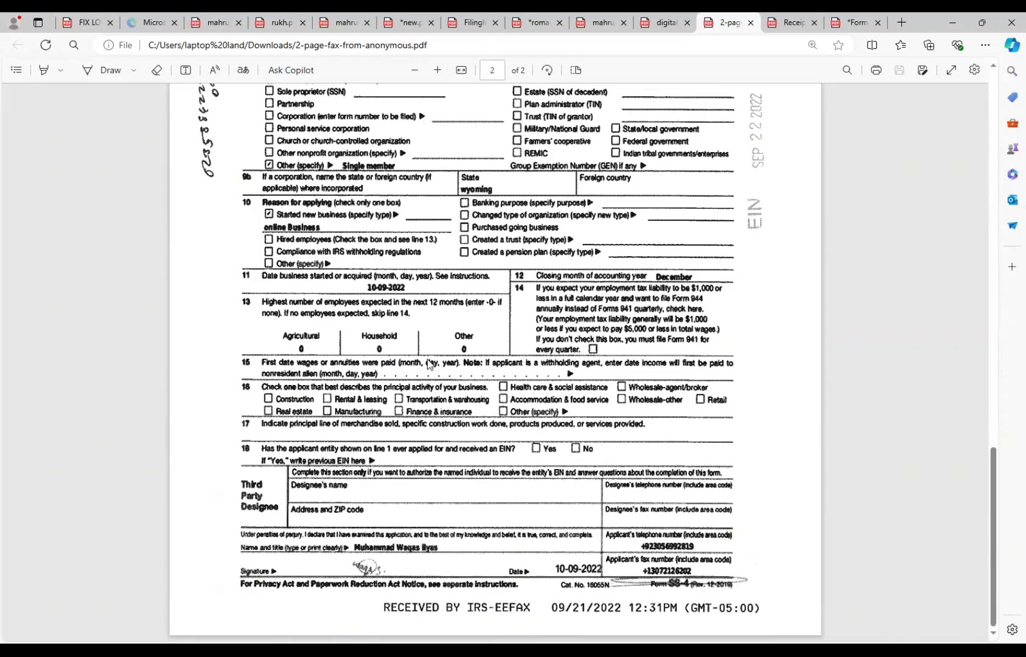
{"action": "scroll", "coordinate": [424, 366], "scroll_direction": "up", "scroll_amount": 3}
{"action": "scroll", "coordinate": [424, 366], "scroll_direction": "up", "scroll_amount": 15}
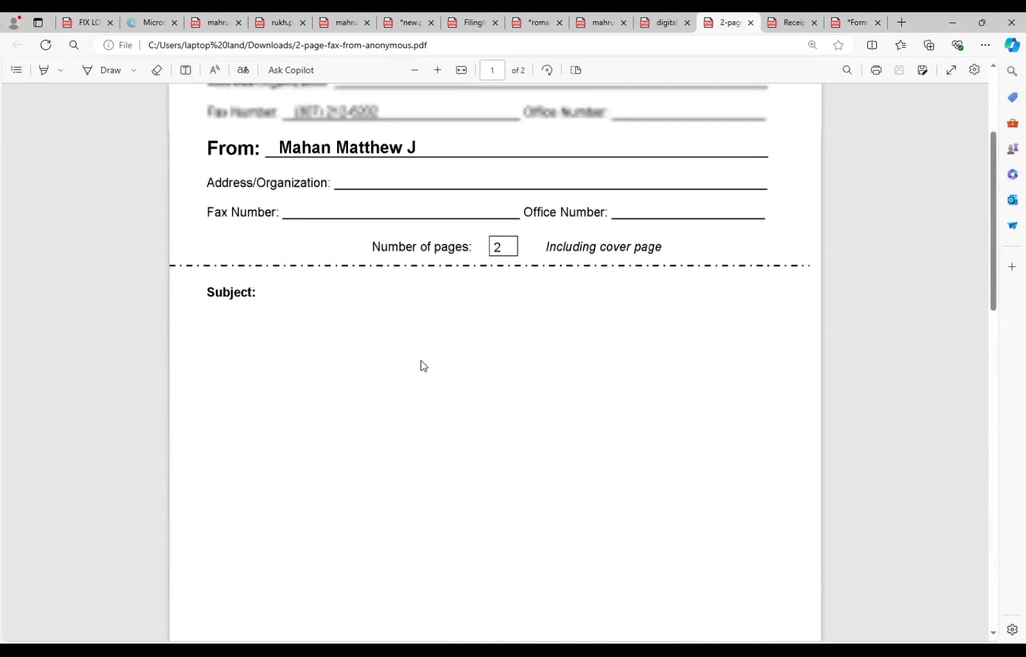